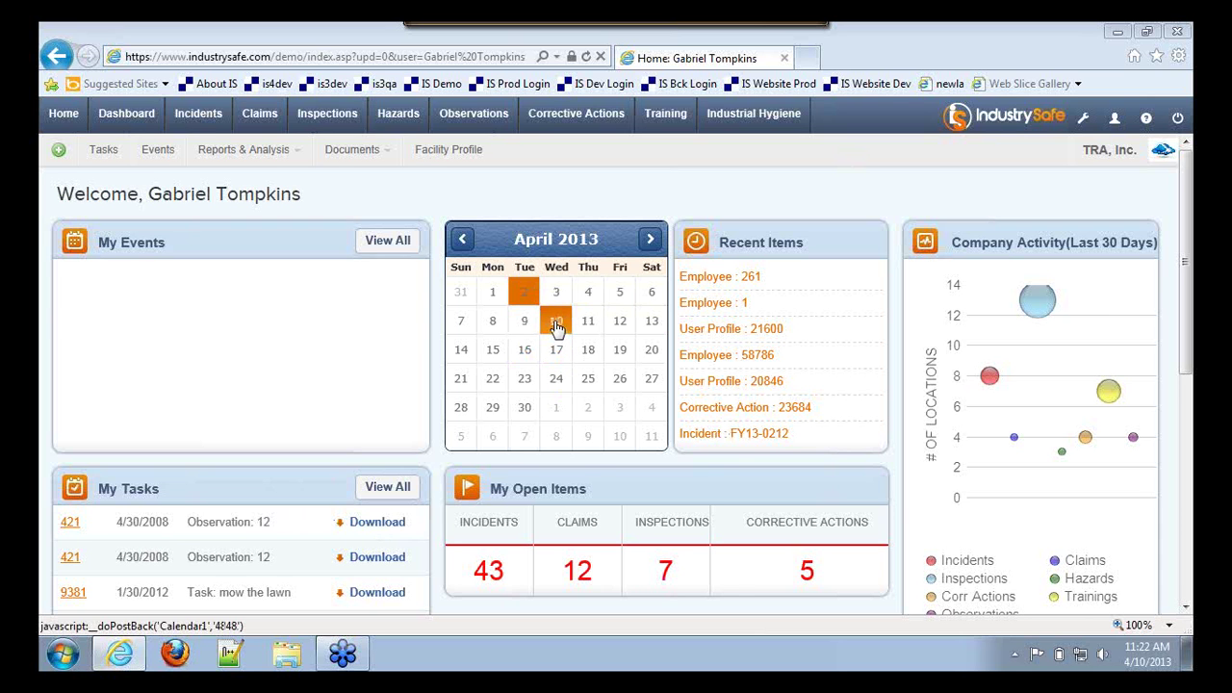
Step: View the complete events list, followed by the tasks summary
left_click(520, 302)
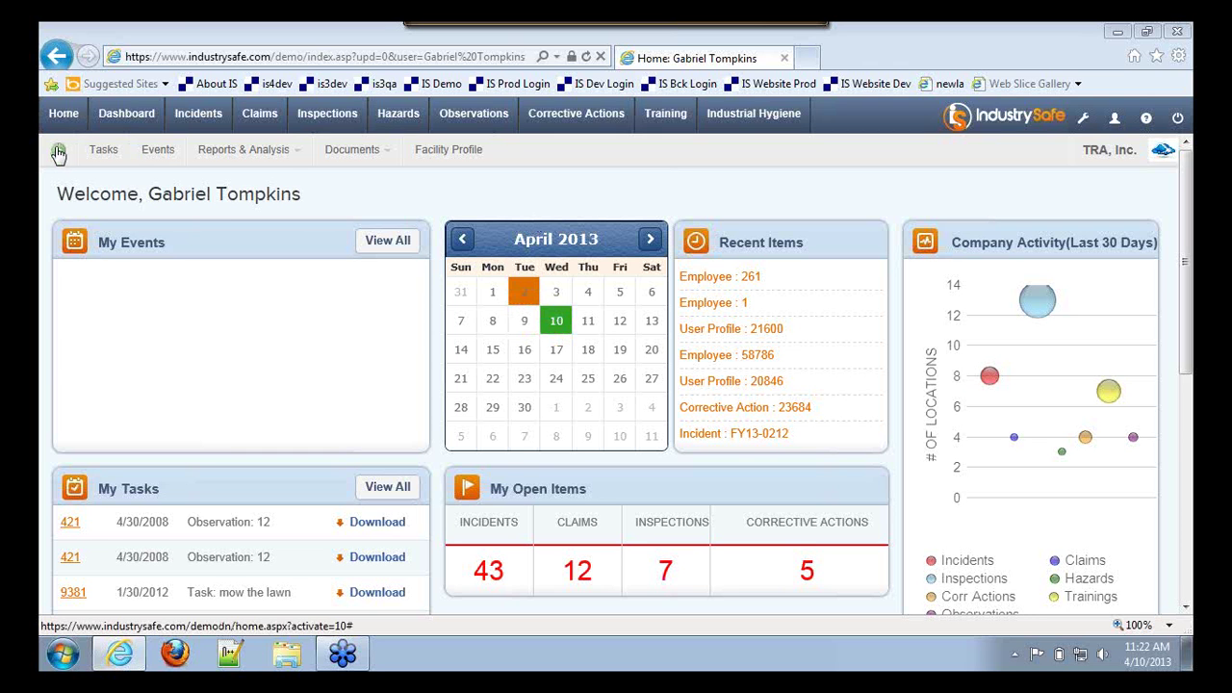
left_click(390, 244)
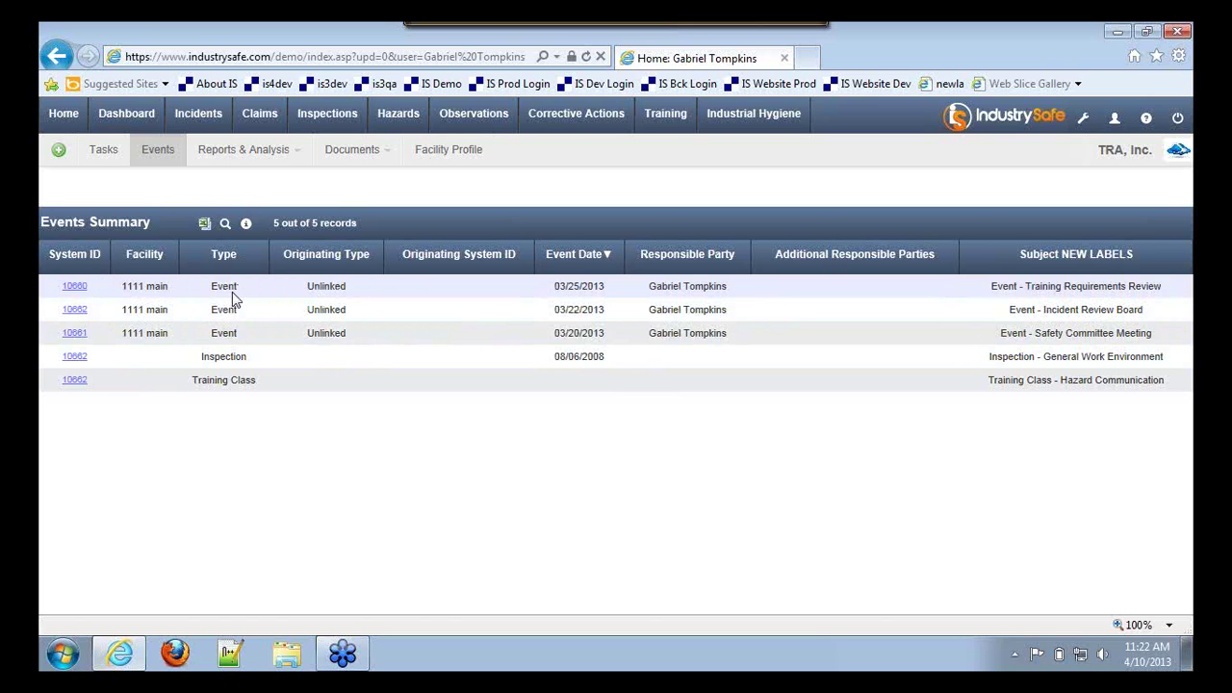
left_click(105, 155)
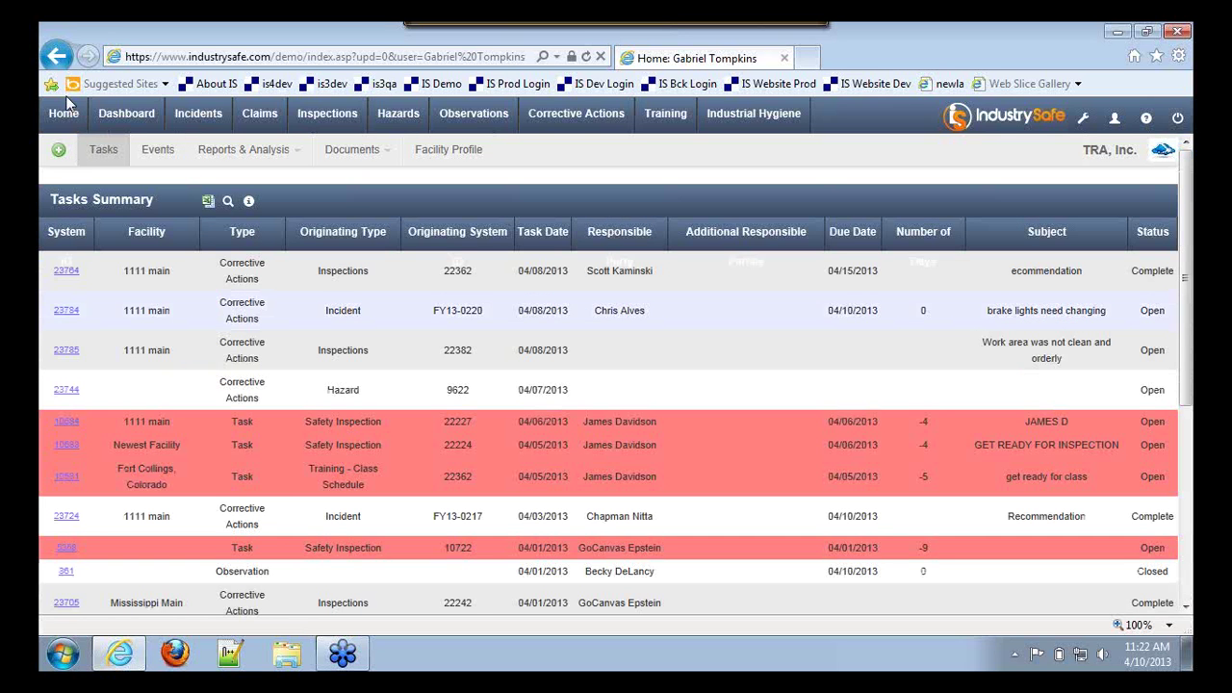
Step: Add an event with the time 4:15 PM and the subject Safety Meeting, and save it
left_click(59, 154)
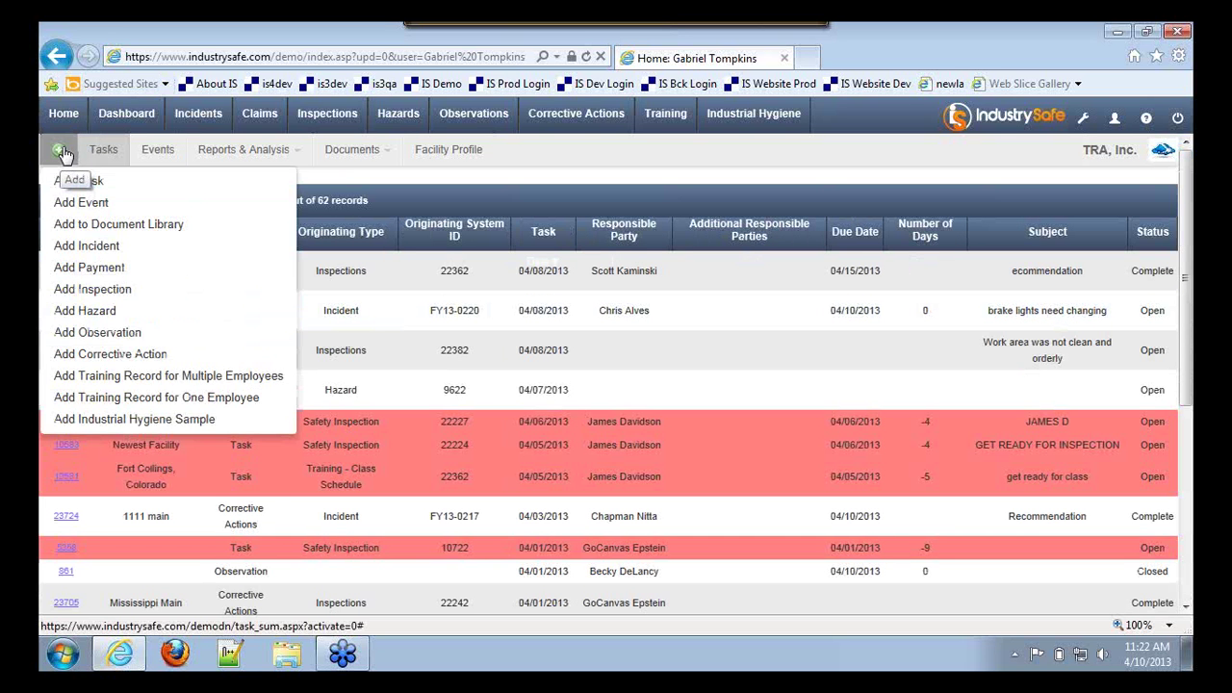
left_click(110, 205)
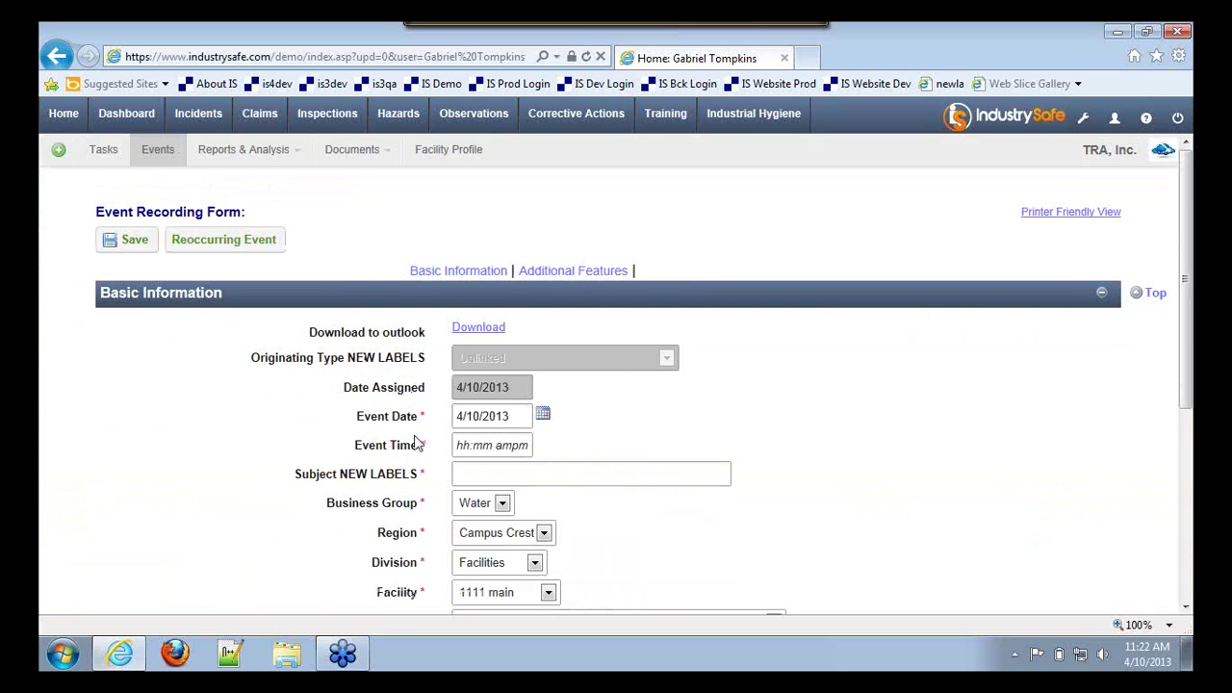
left_click(498, 447)
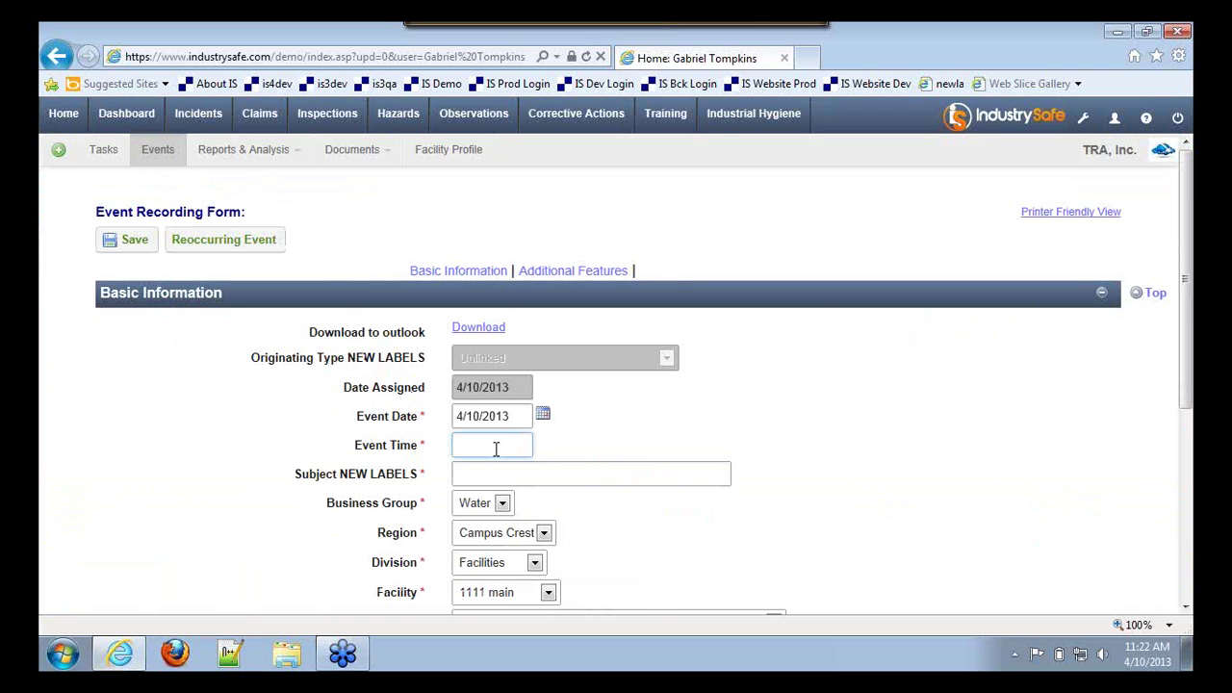
type("4:15 PM")
key("Tab")
type("Safety")
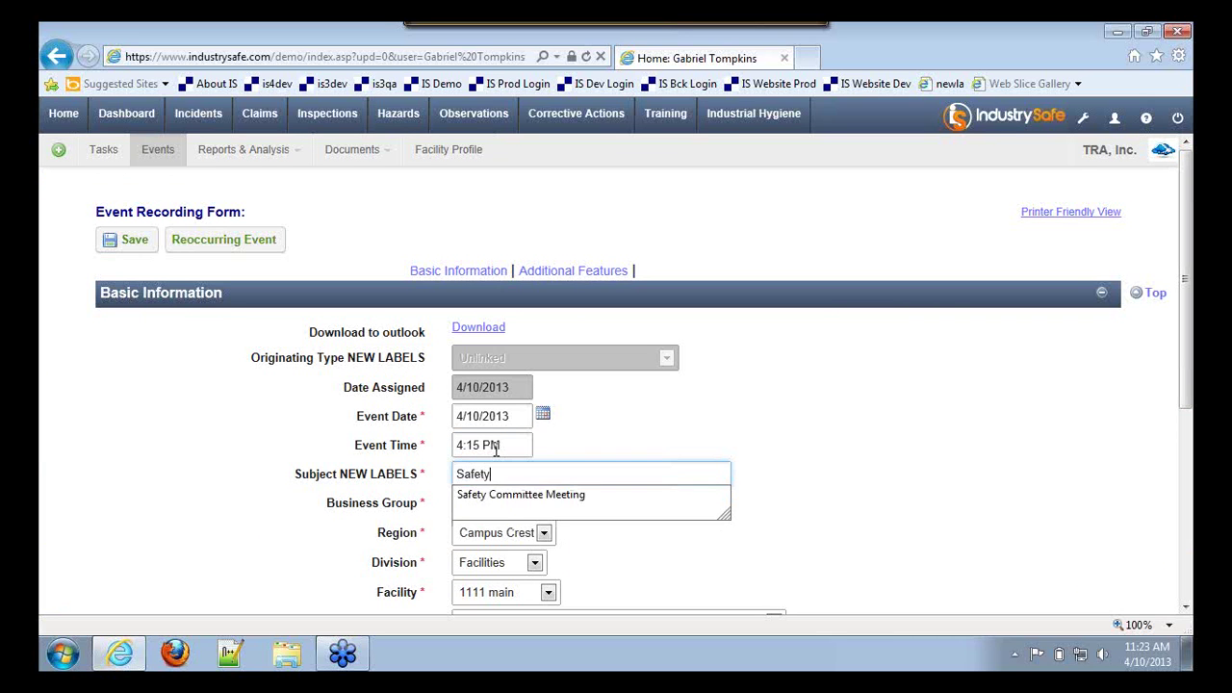
type(" Meeting")
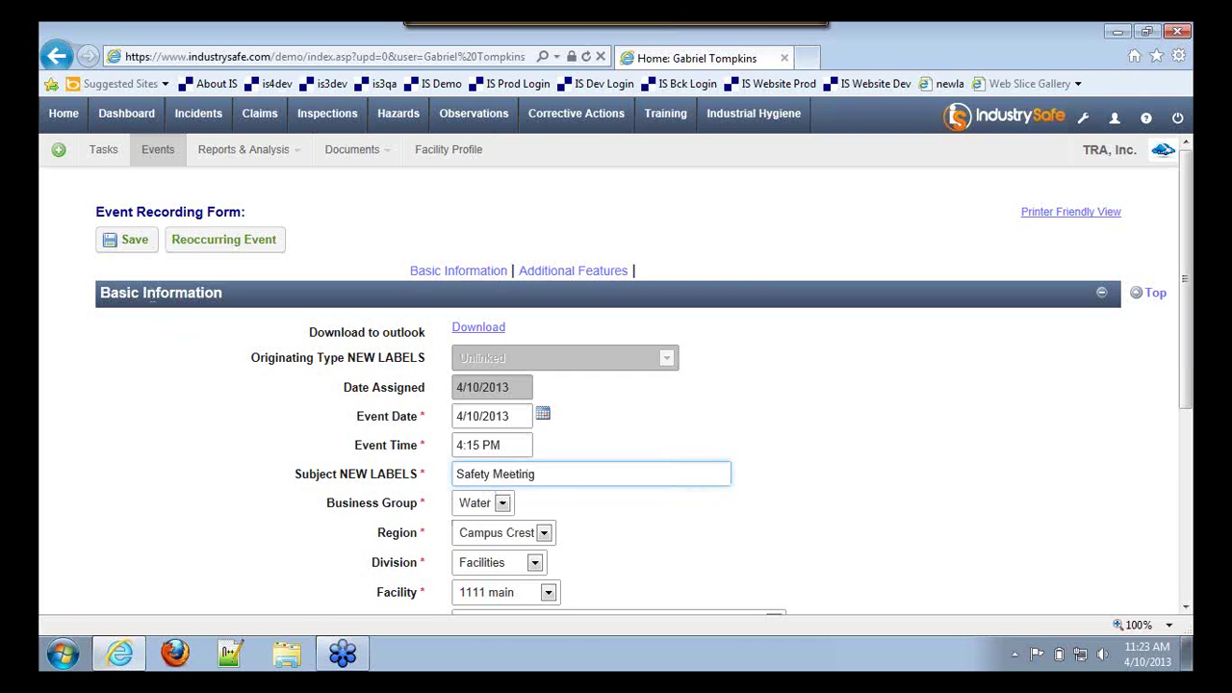
left_click(125, 240)
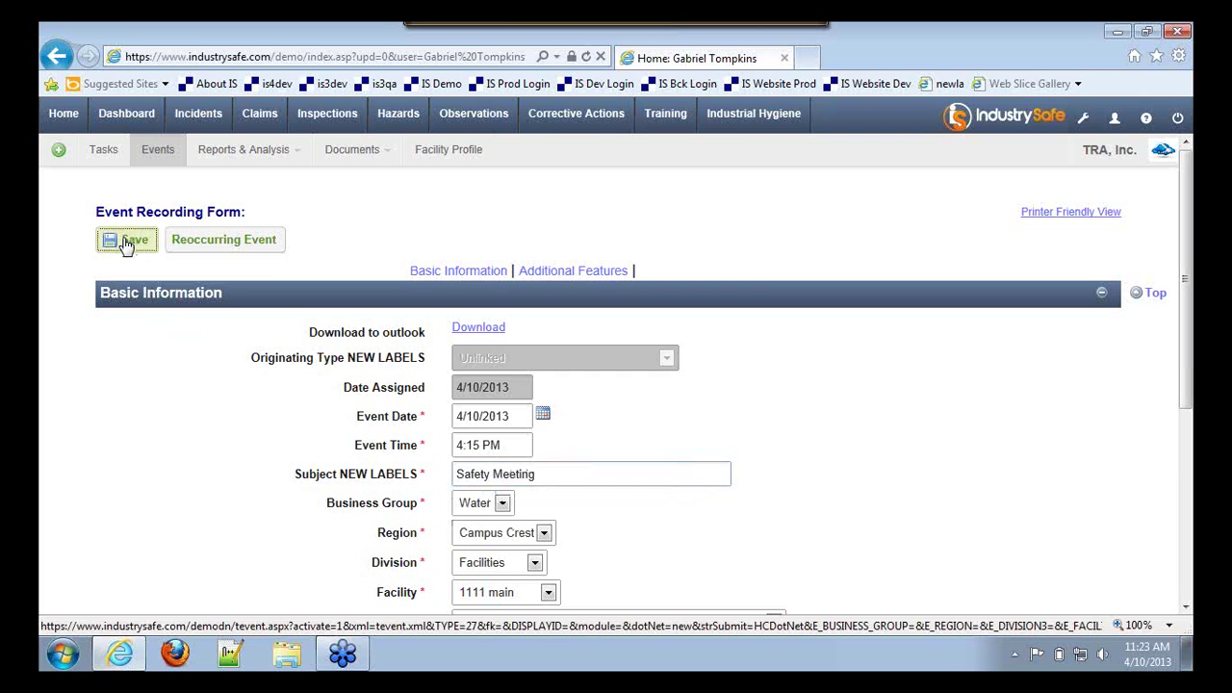
Step: Review the events and tasks on the home page, and open the corrective action among the recent items before returning home
left_click(69, 125)
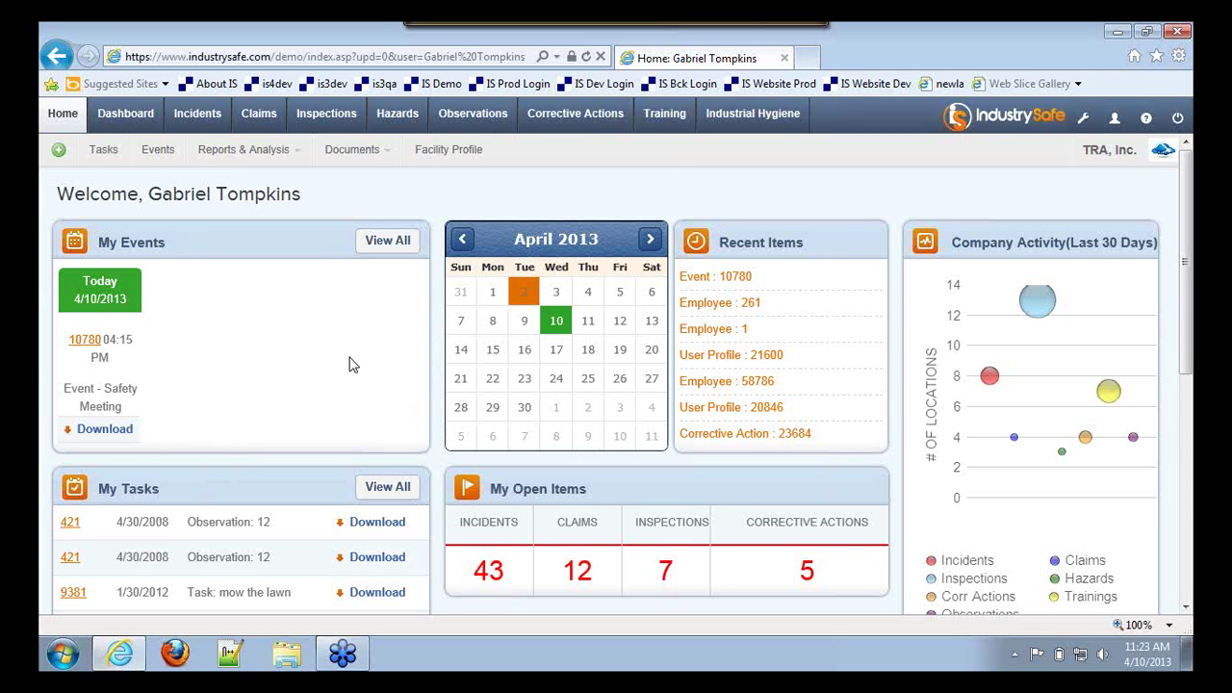
scroll(348, 361, "down", 3)
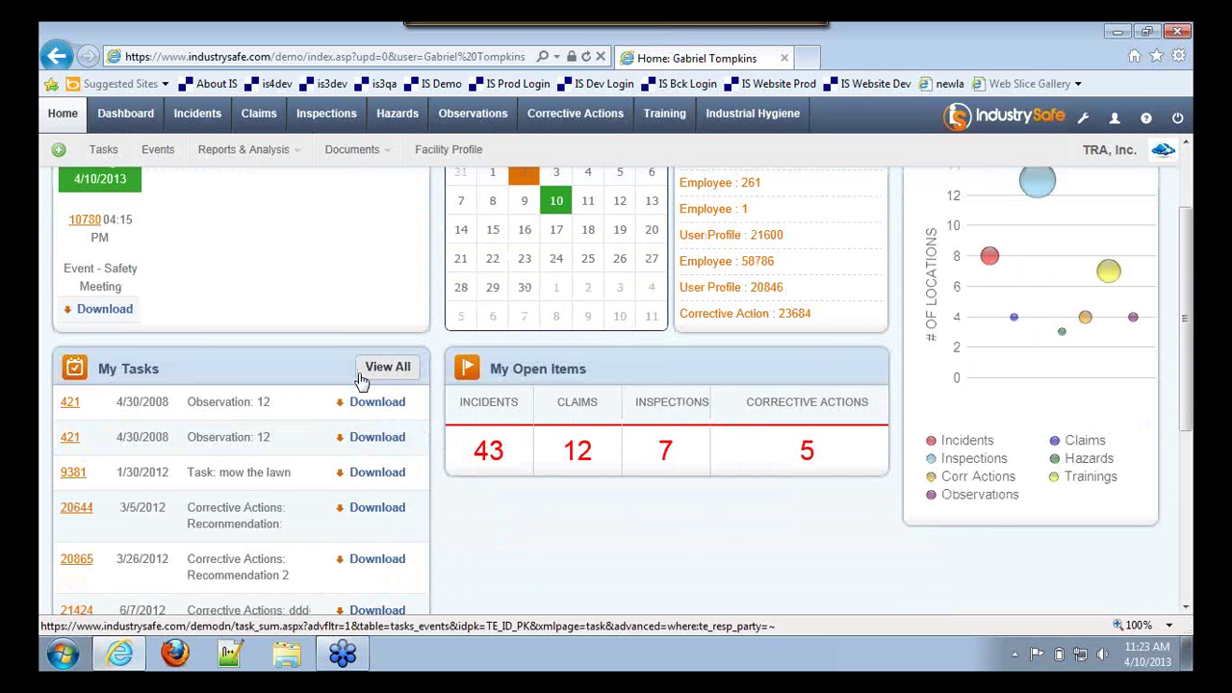
scroll(385, 380, "up", 3)
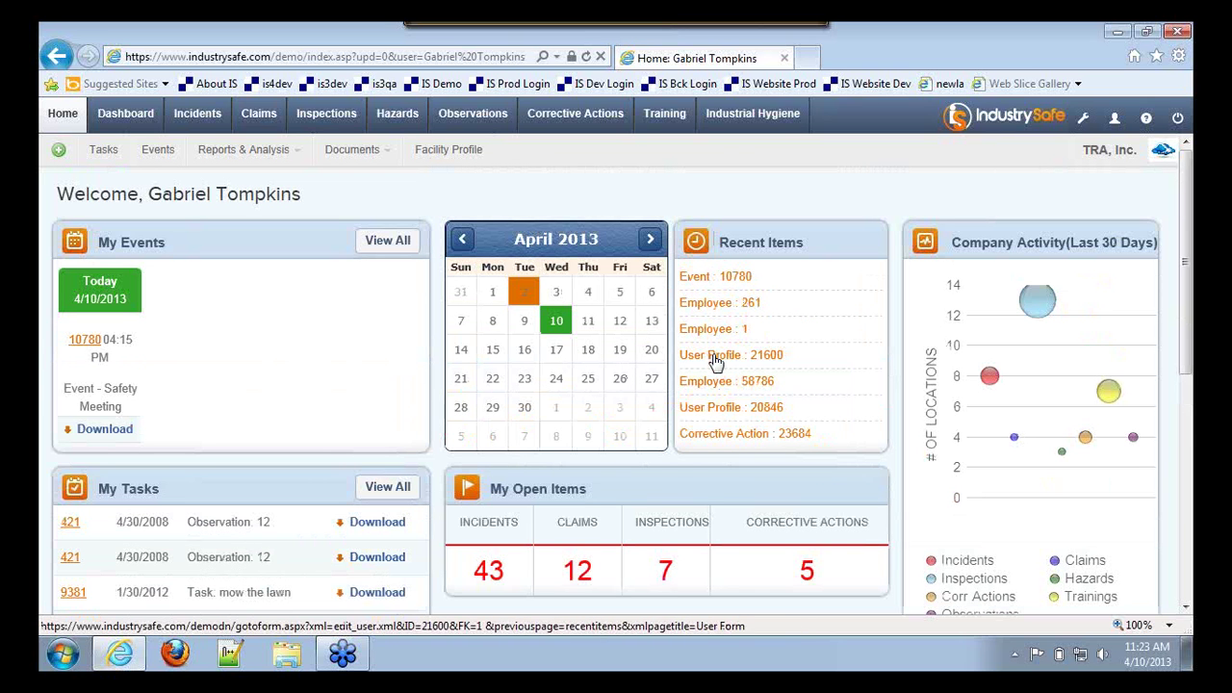
left_click(729, 435)
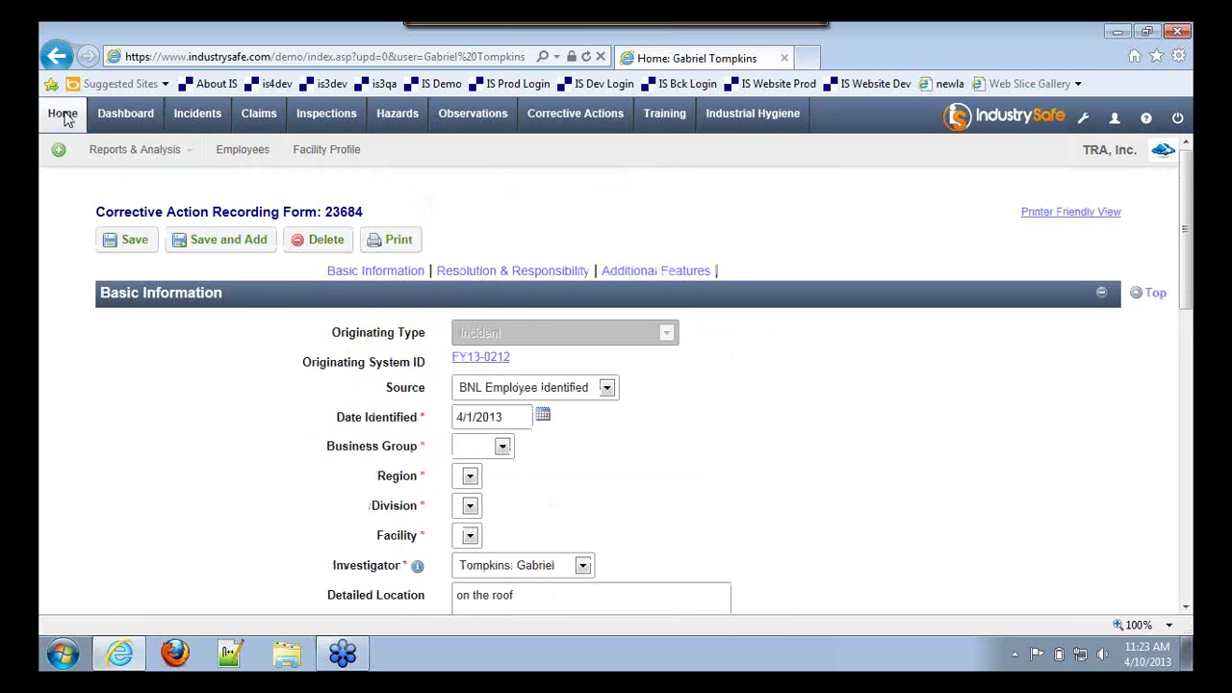
key("BackSpace")
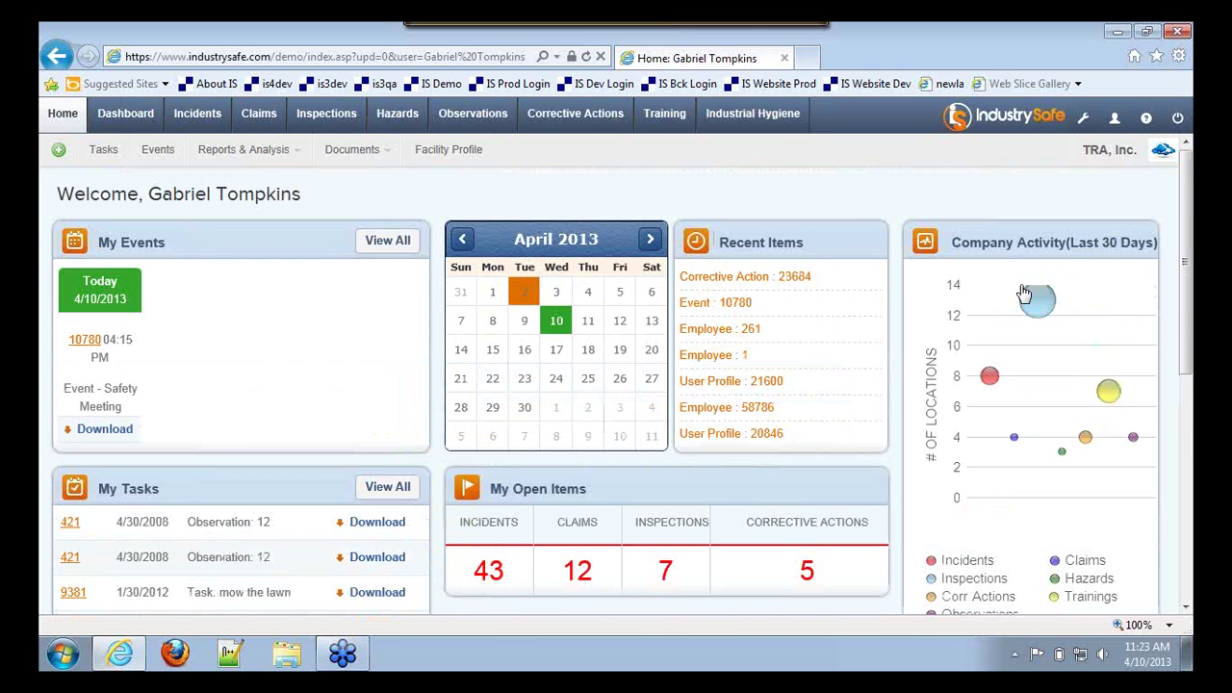
Step: Inspect the company activity chart's bubbles, open the claims behind the claims bubble, and return to the home page
mouse_move(1026, 302)
mouse_move(993, 386)
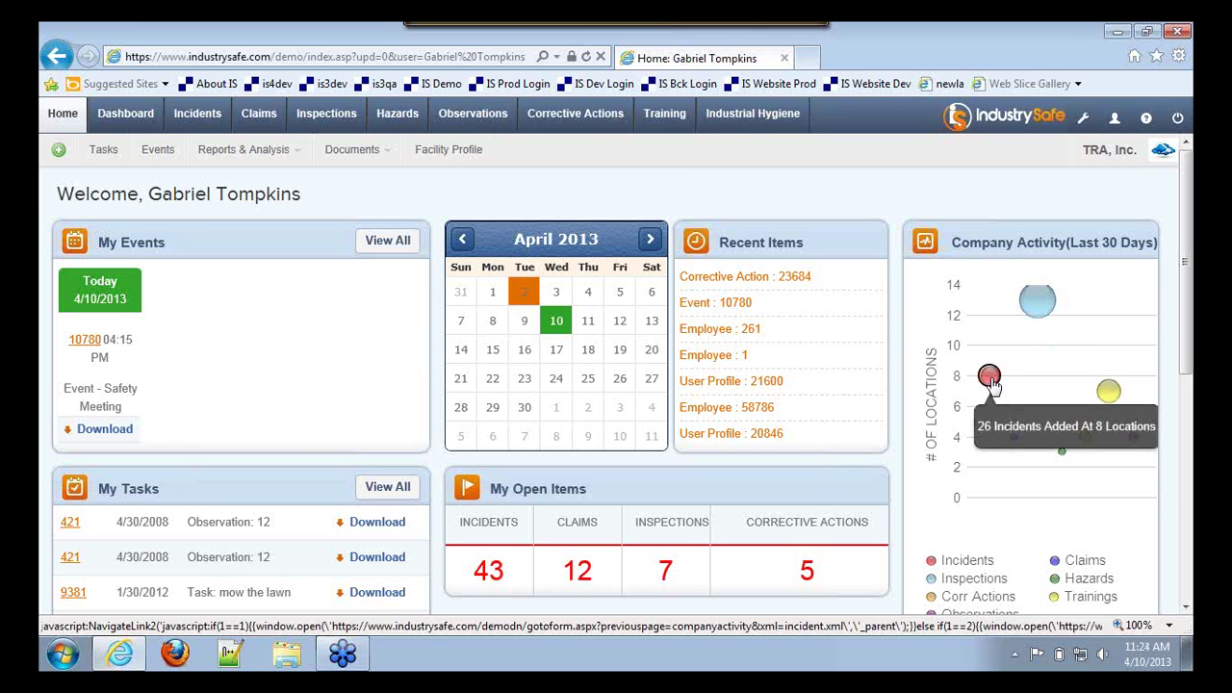
mouse_move(1014, 441)
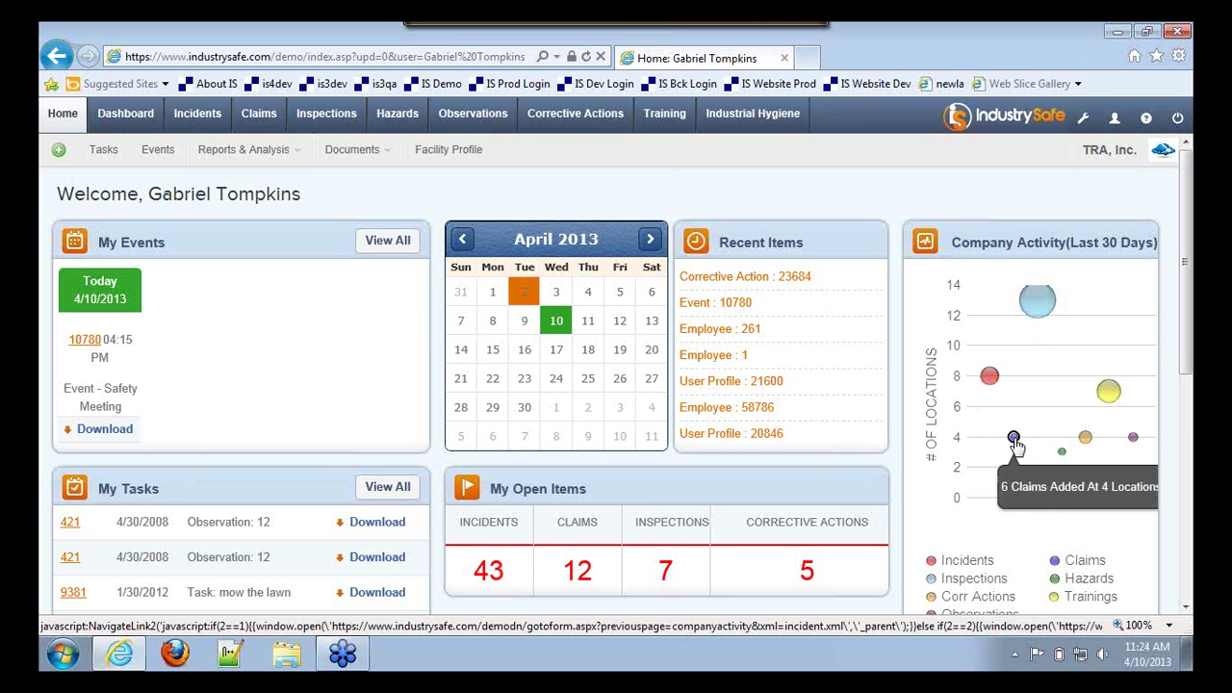
left_click(1014, 440)
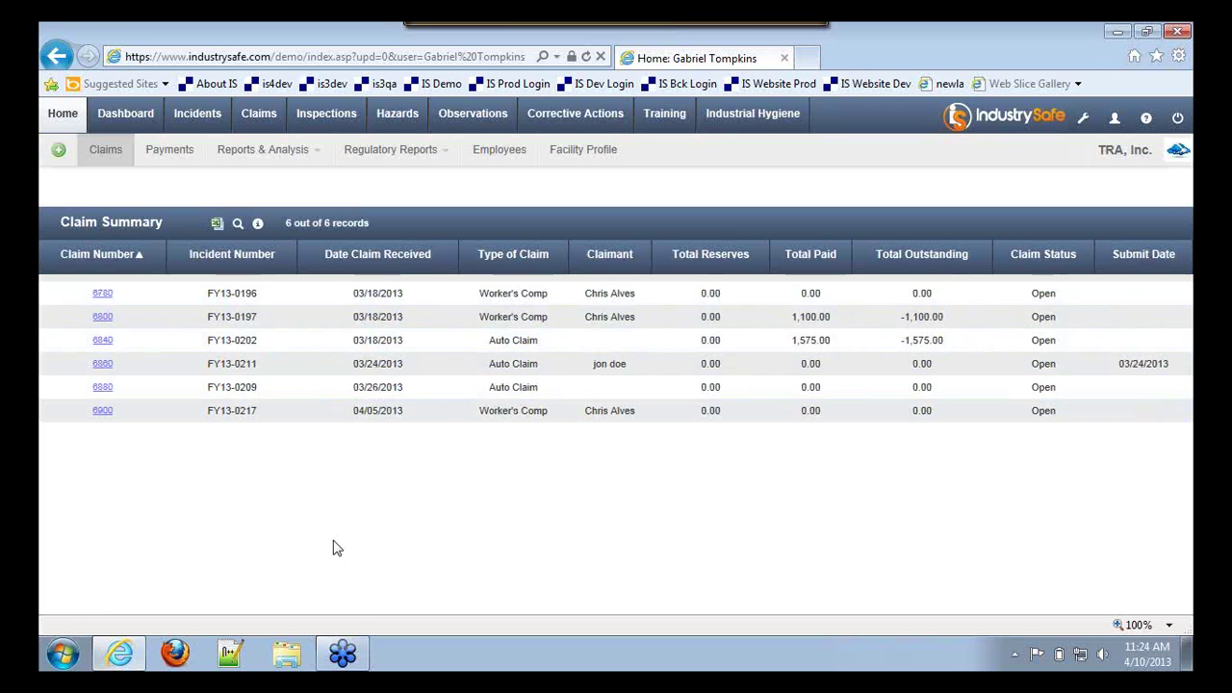
left_click(63, 115)
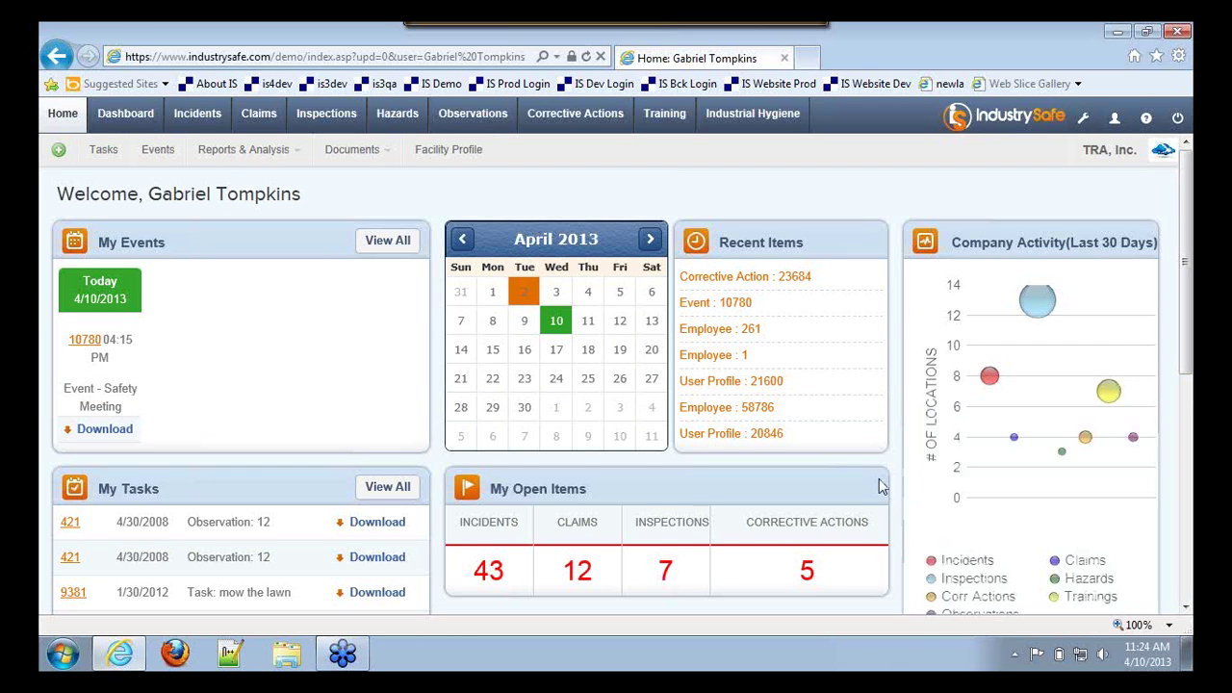
Step: View the list of open inspections from the open items on the home page, and return home
scroll(826, 469, "down", 3)
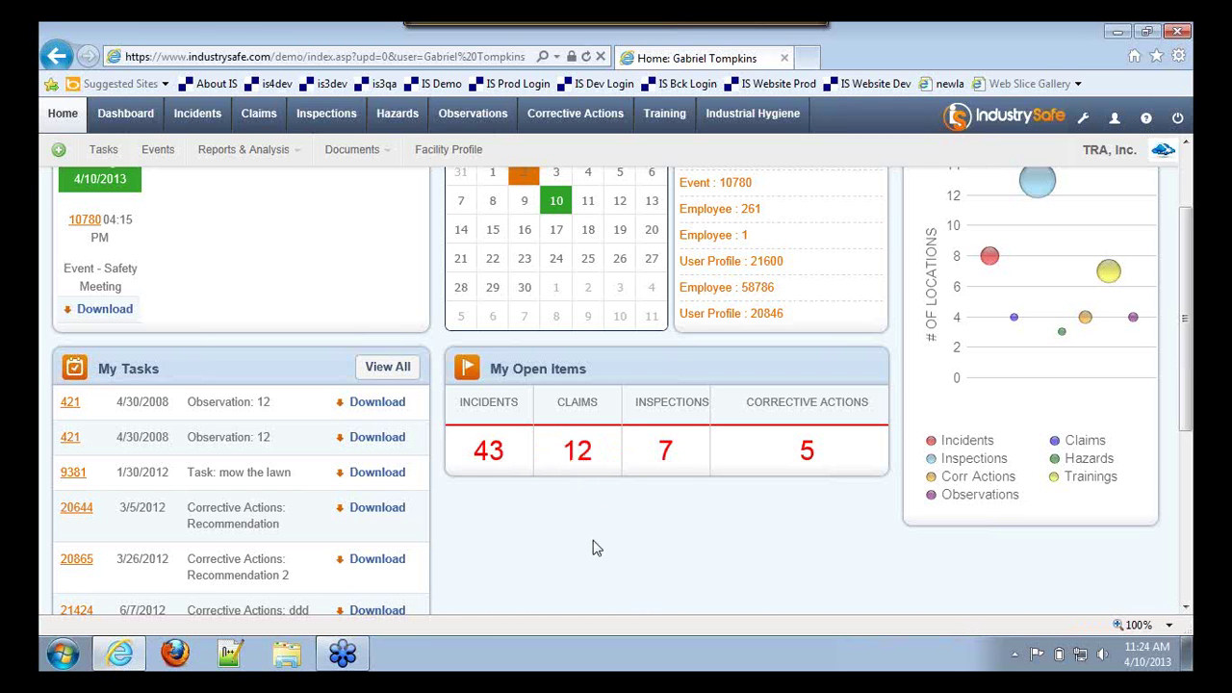
left_click(666, 454)
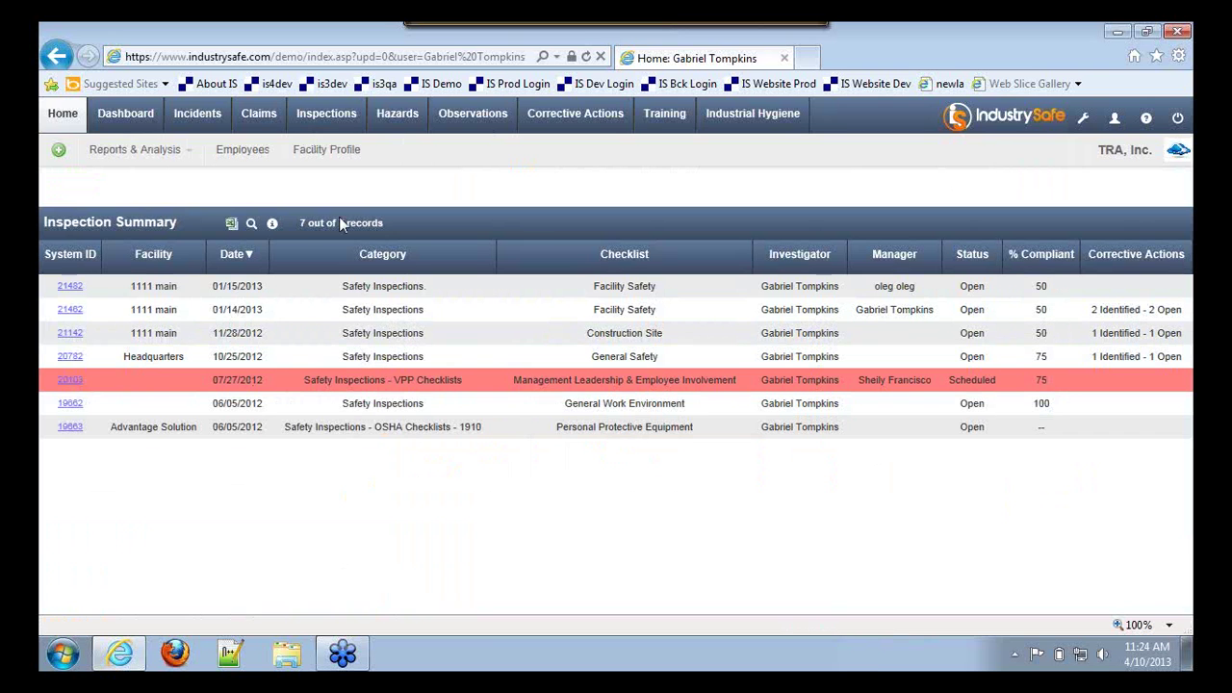
left_click(59, 119)
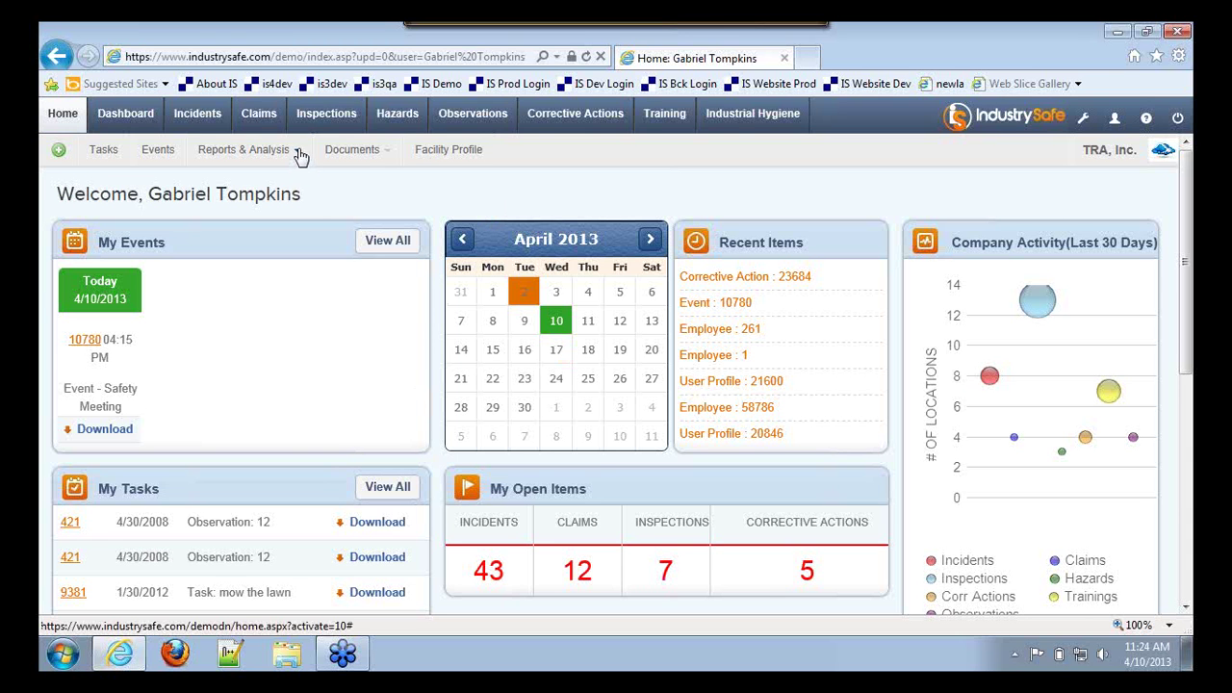
Step: View the document library and the supporting documents summary, and return to the home page
left_click(370, 152)
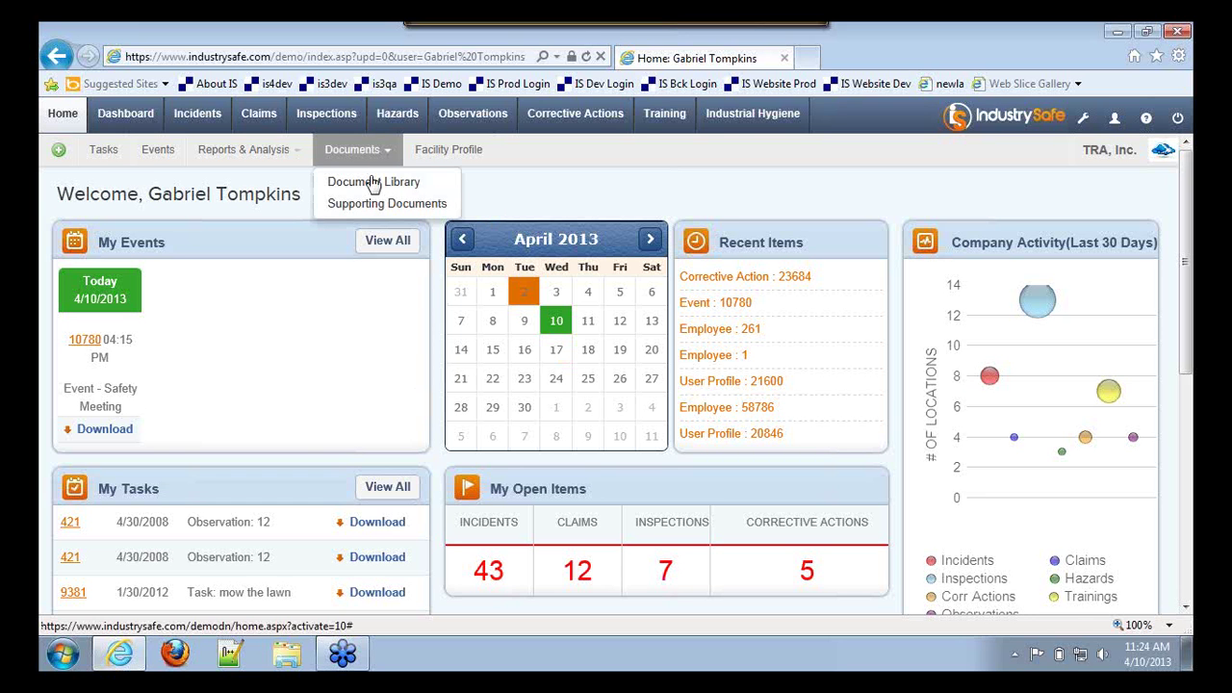
left_click(373, 182)
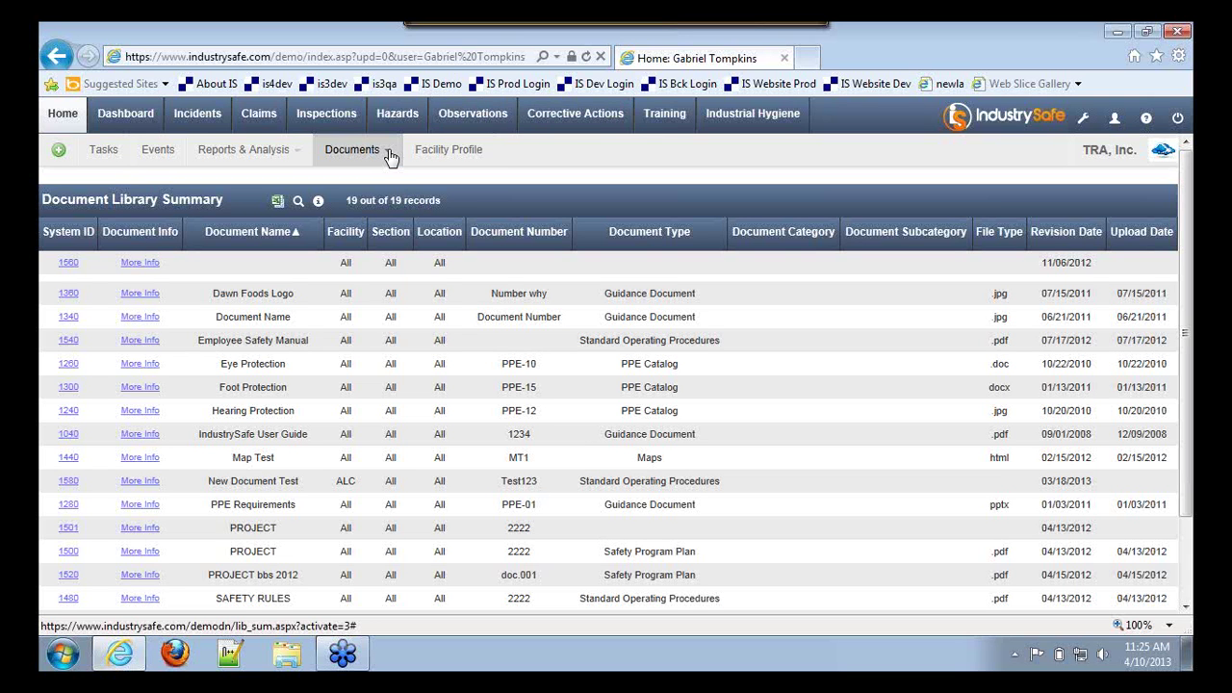
mouse_move(390, 157)
left_click(385, 203)
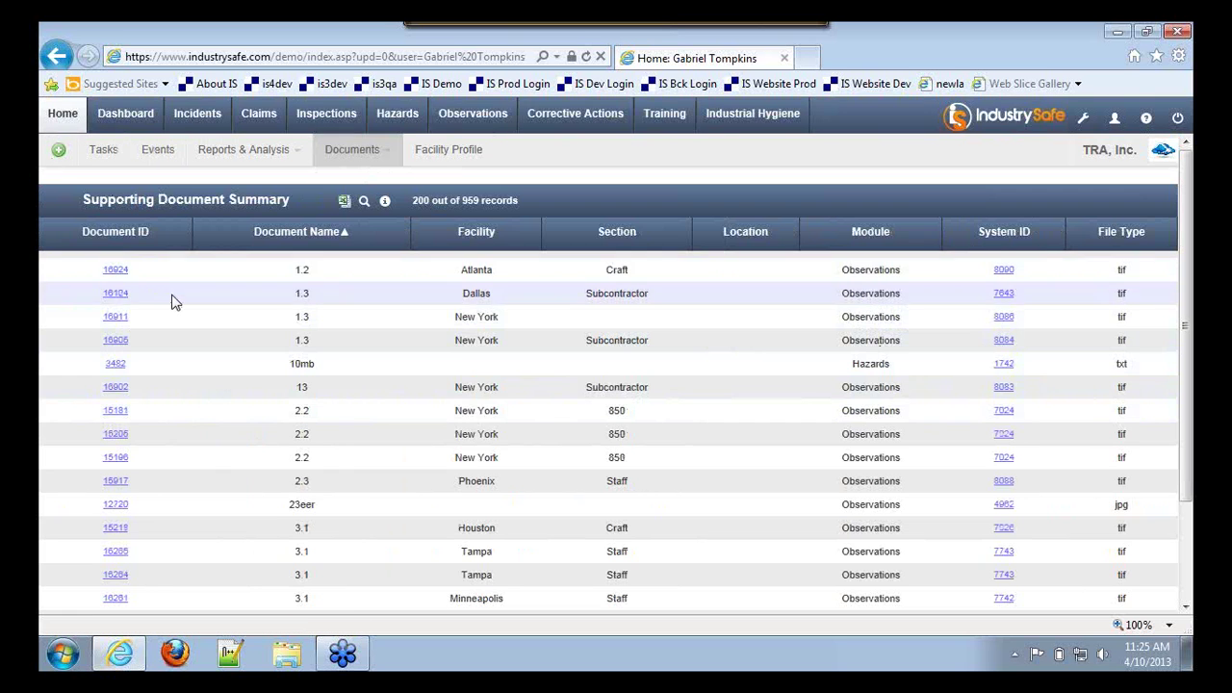
key("BackSpace")
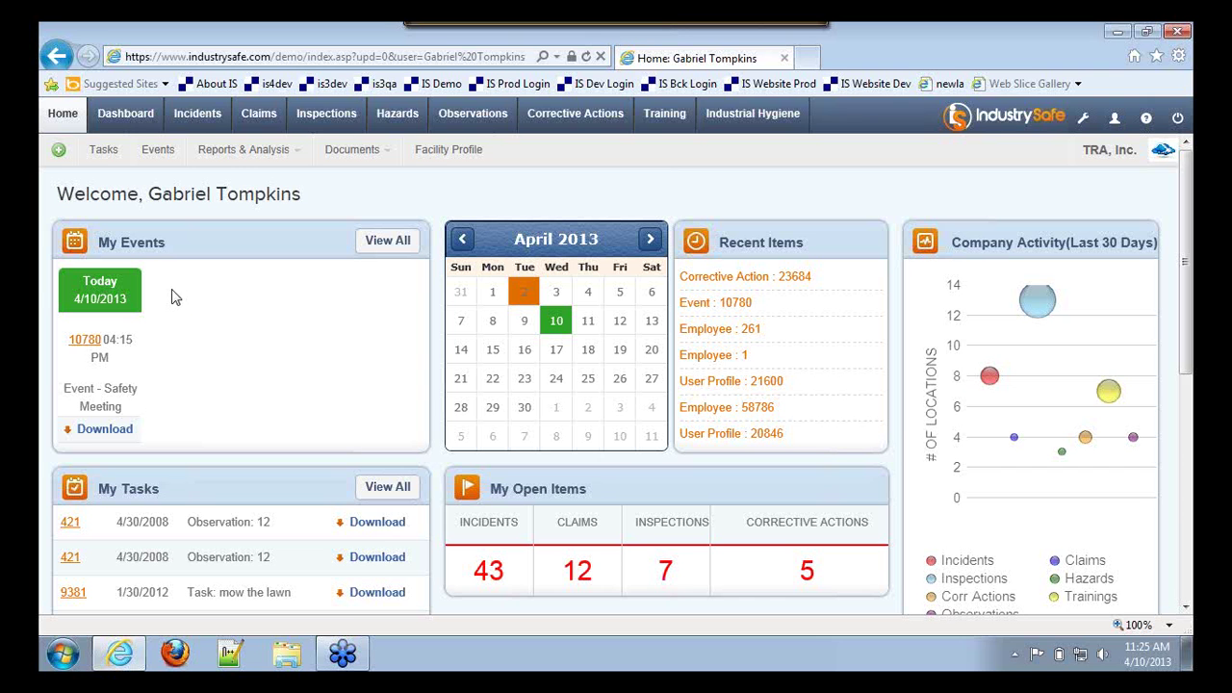
Step: Filter the incident summary by the business groups Joint and Power
left_click(196, 118)
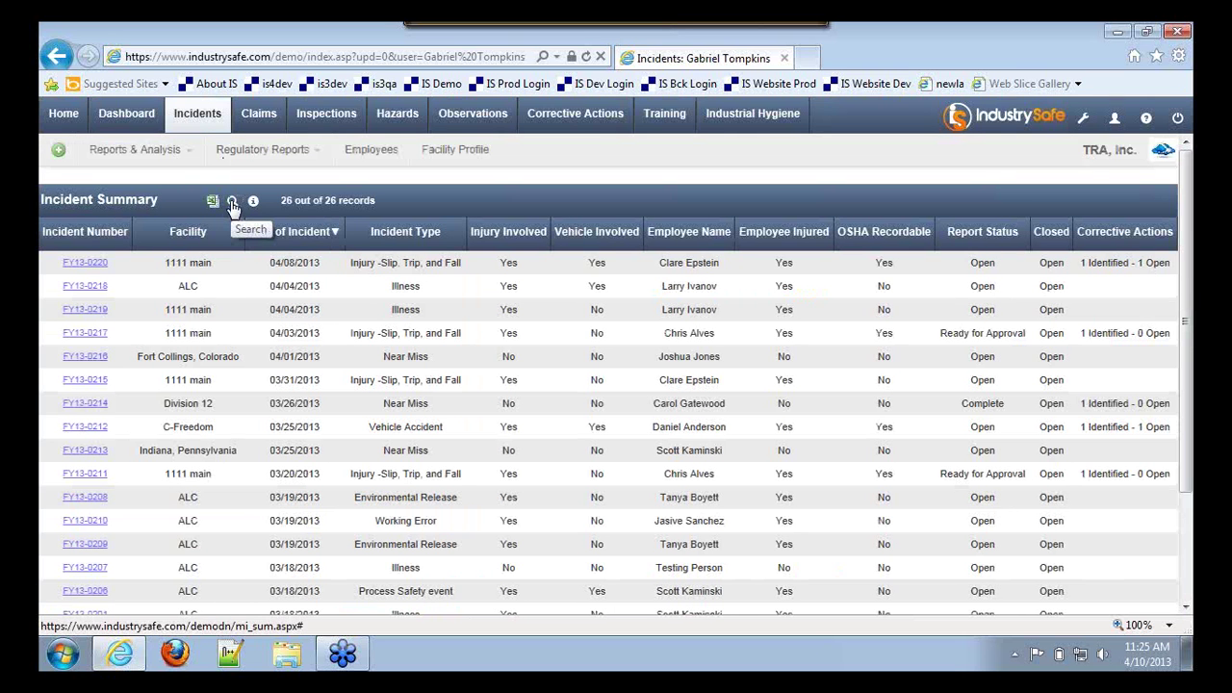
left_click(232, 201)
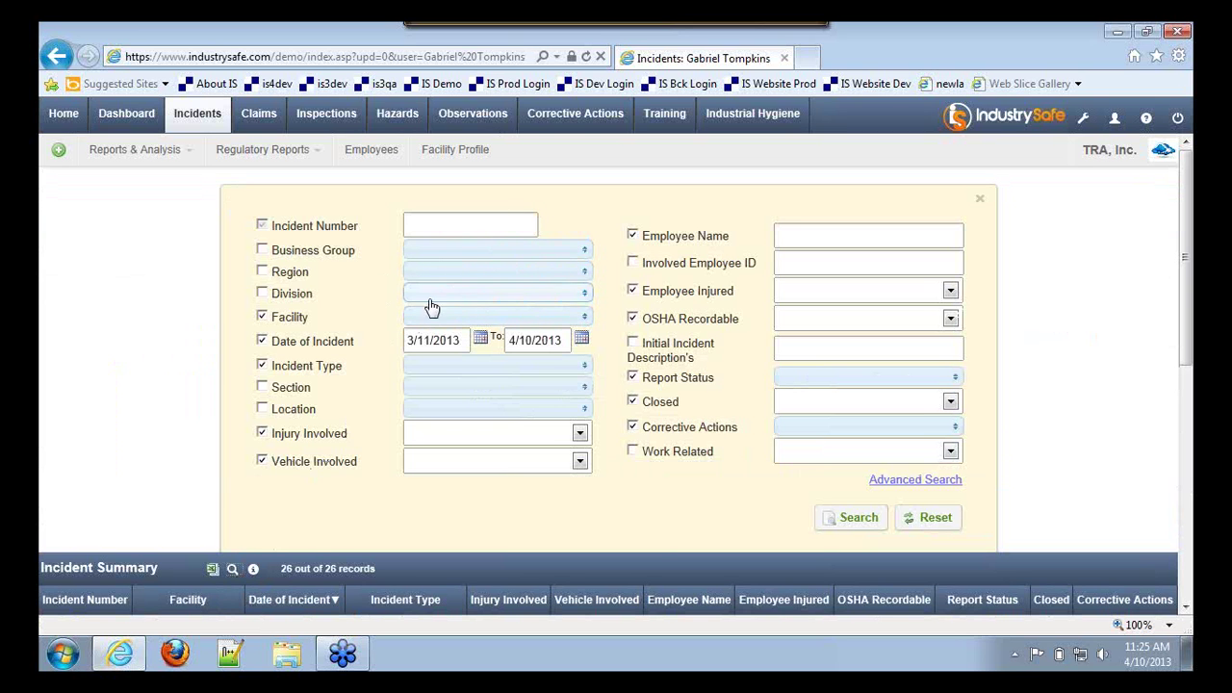
left_click(587, 255)
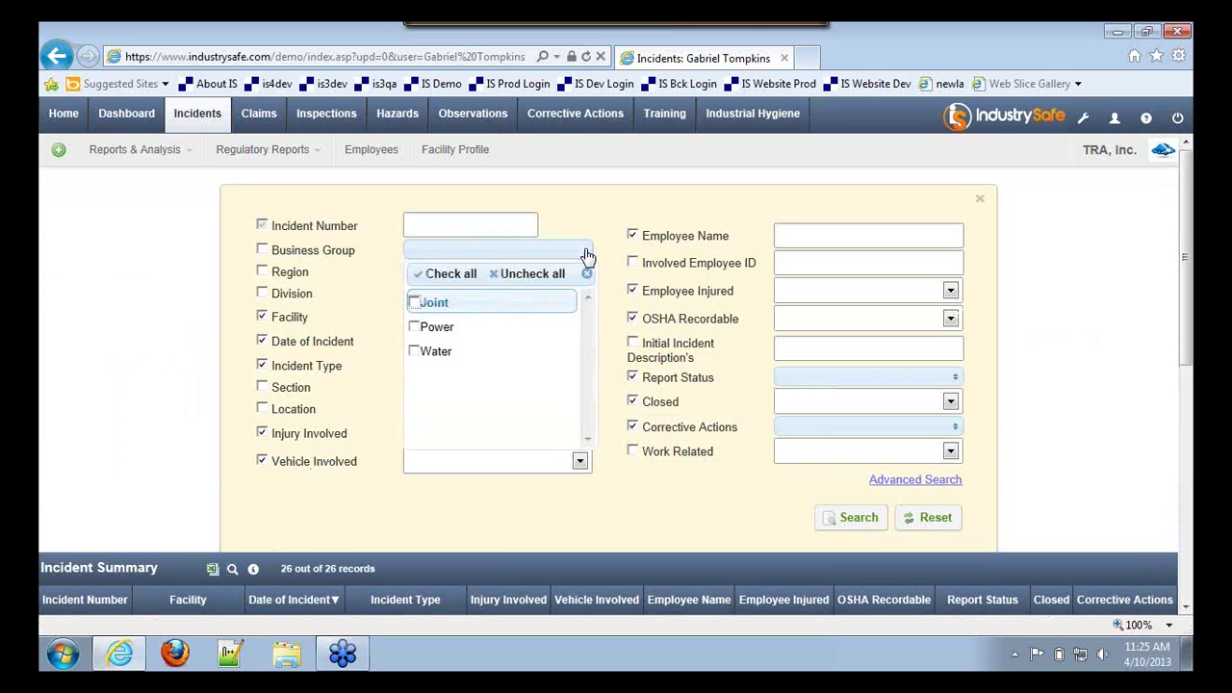
left_click(416, 304)
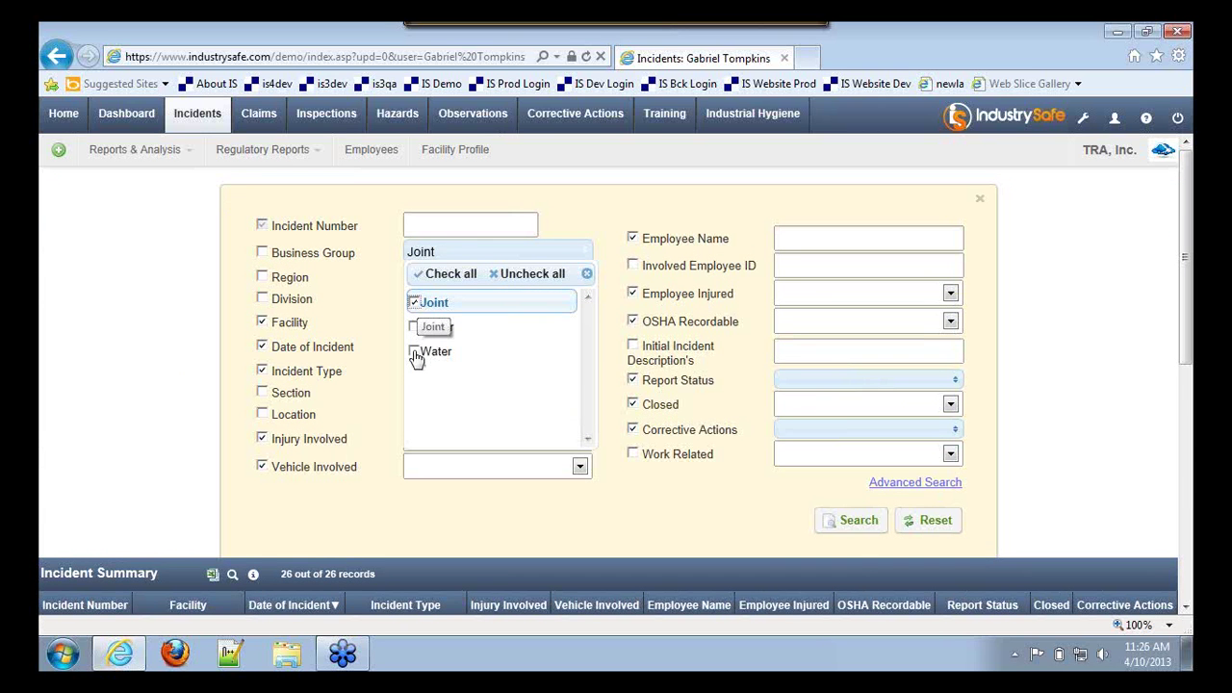
left_click(415, 327)
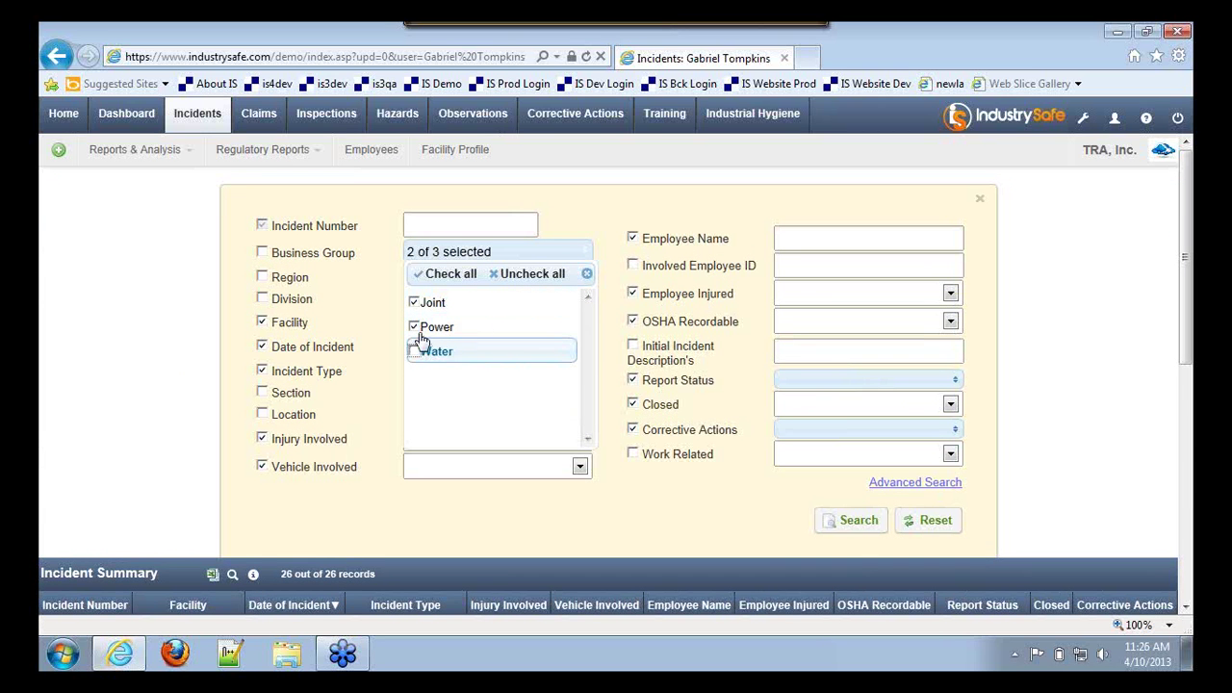
left_click(587, 274)
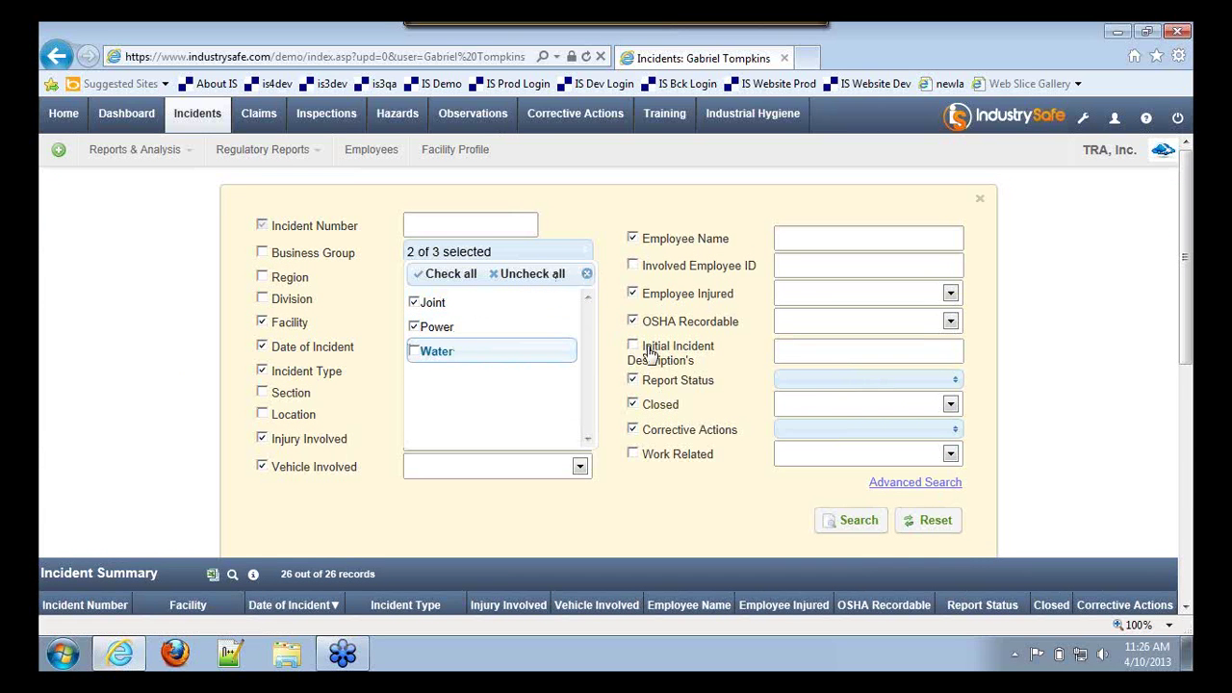
left_click(854, 525)
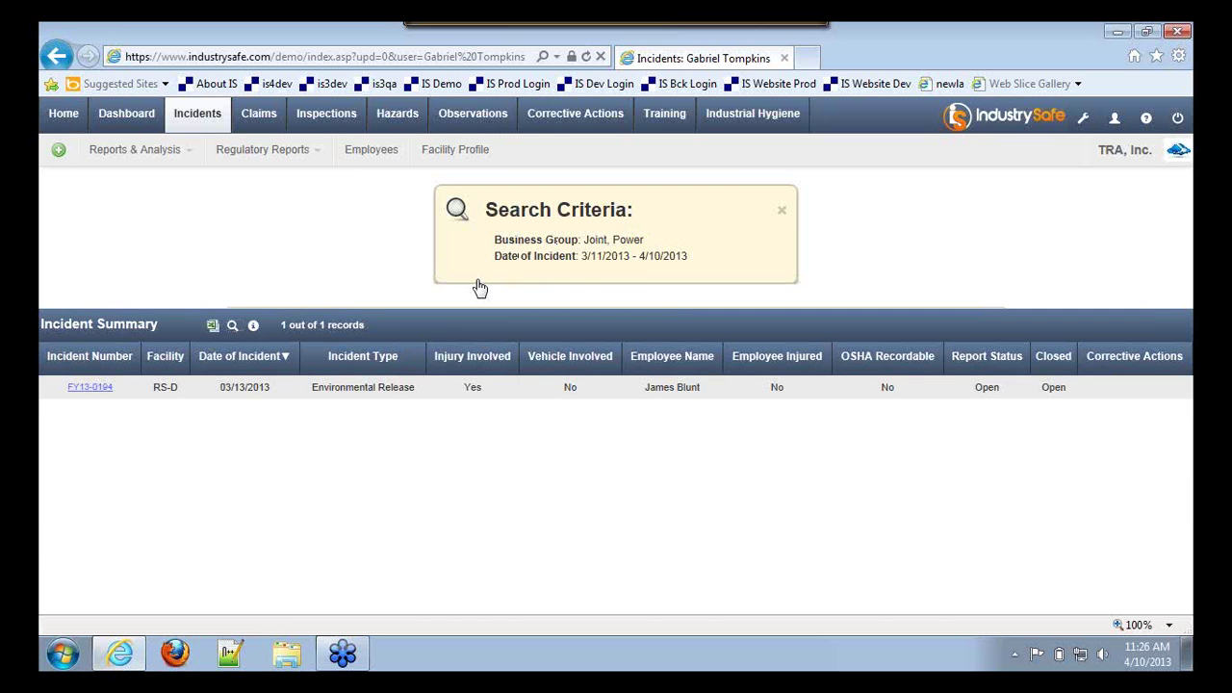
Step: Add the report statuses In Progress, Initial Form Only, Open and Ready for Approval to the incident search criteria and run the search
left_click(480, 288)
left_click(861, 382)
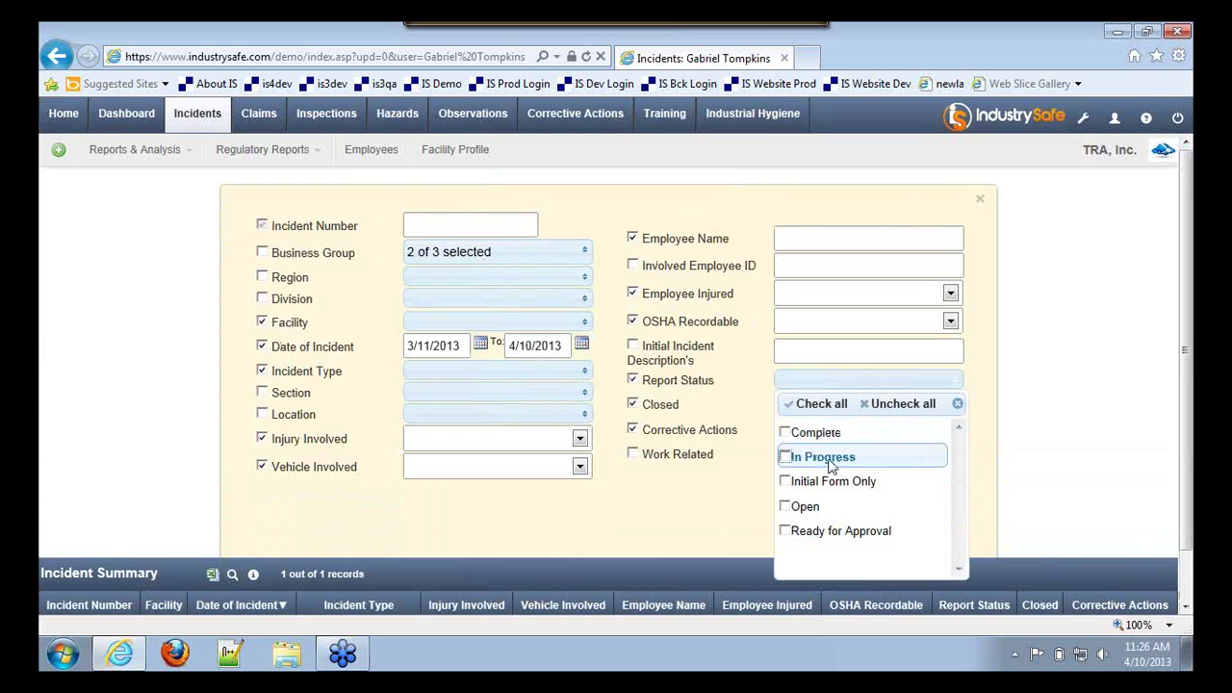
left_click(785, 456)
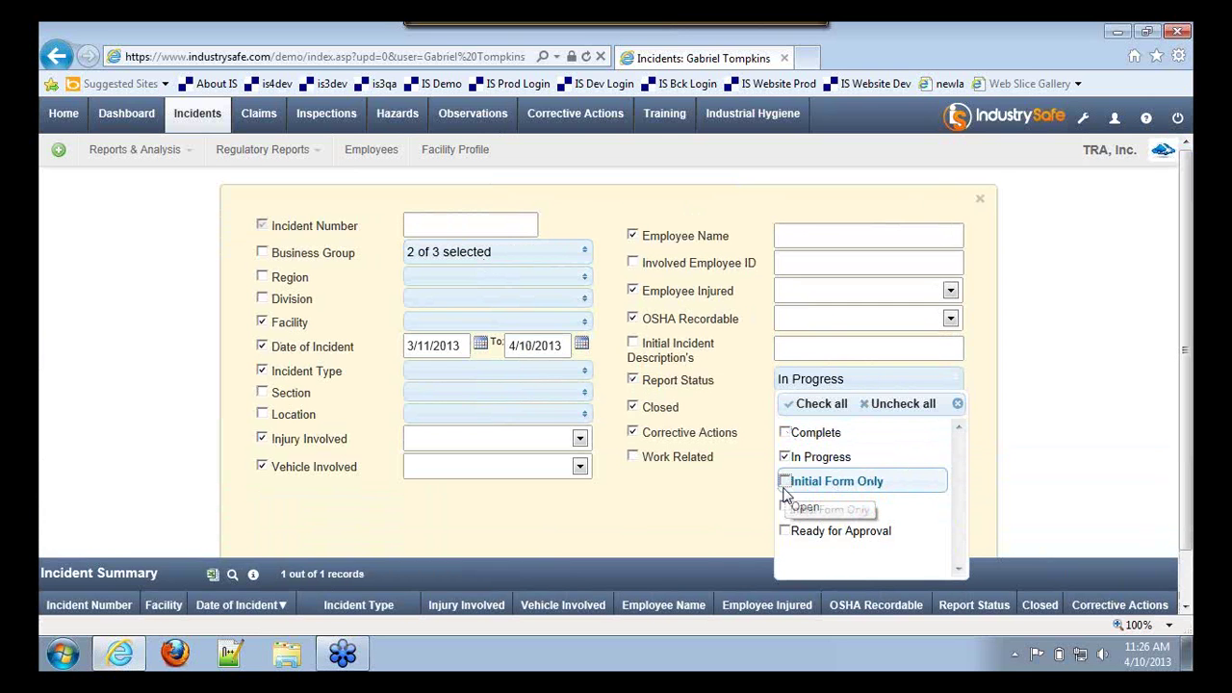
left_click(785, 481)
left_click(785, 506)
left_click(784, 530)
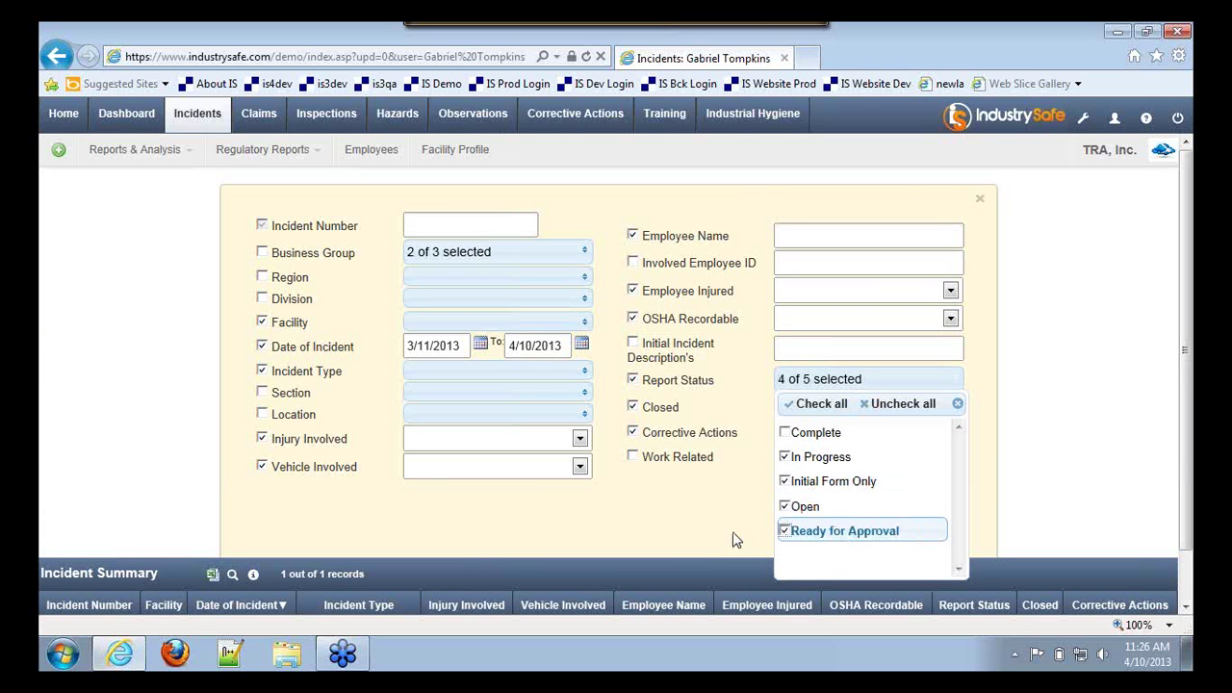
left_click(755, 518)
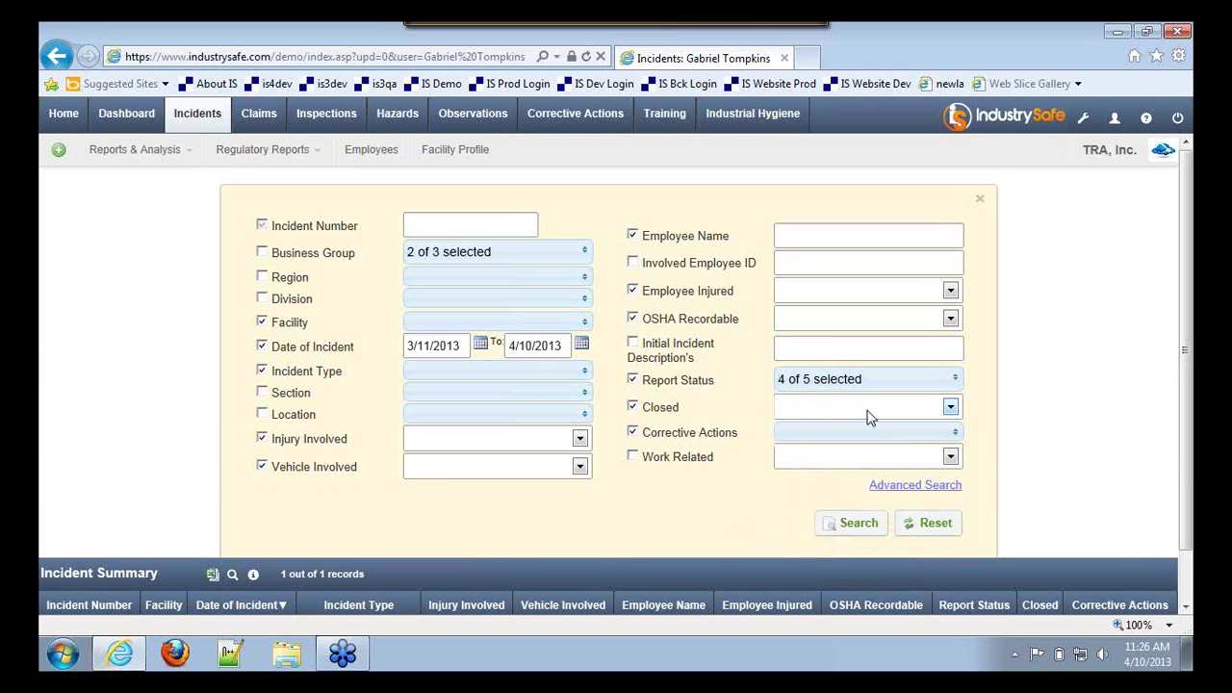
left_click(781, 417)
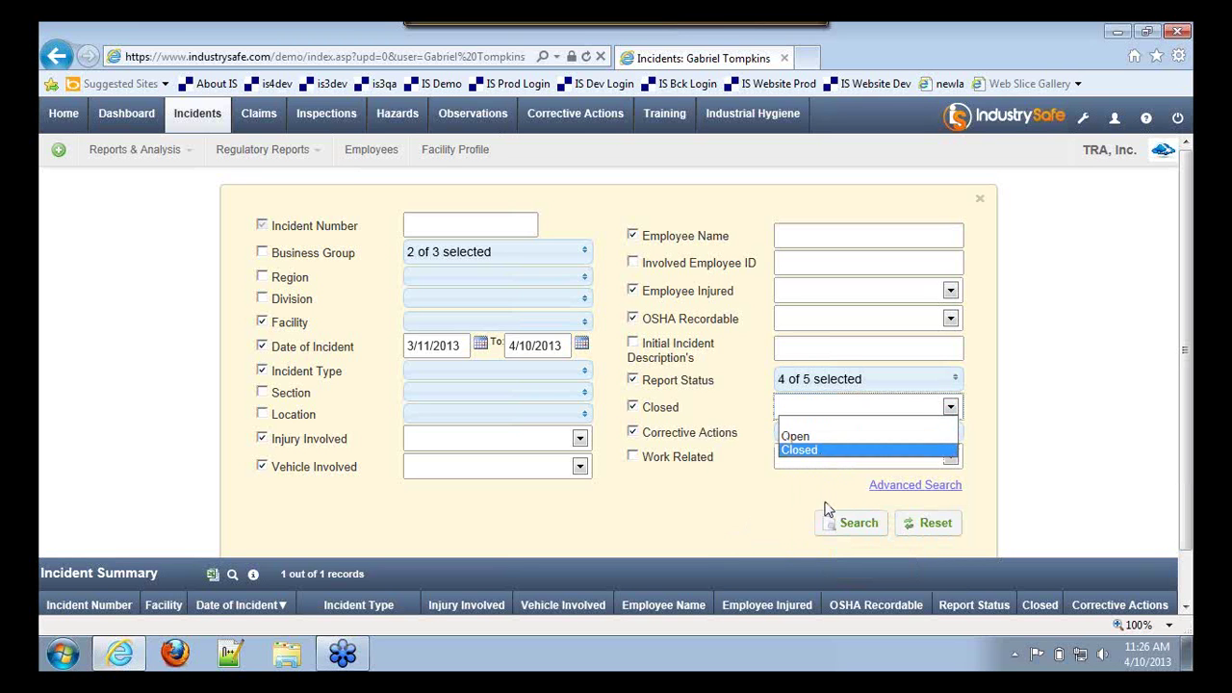
left_click(789, 502)
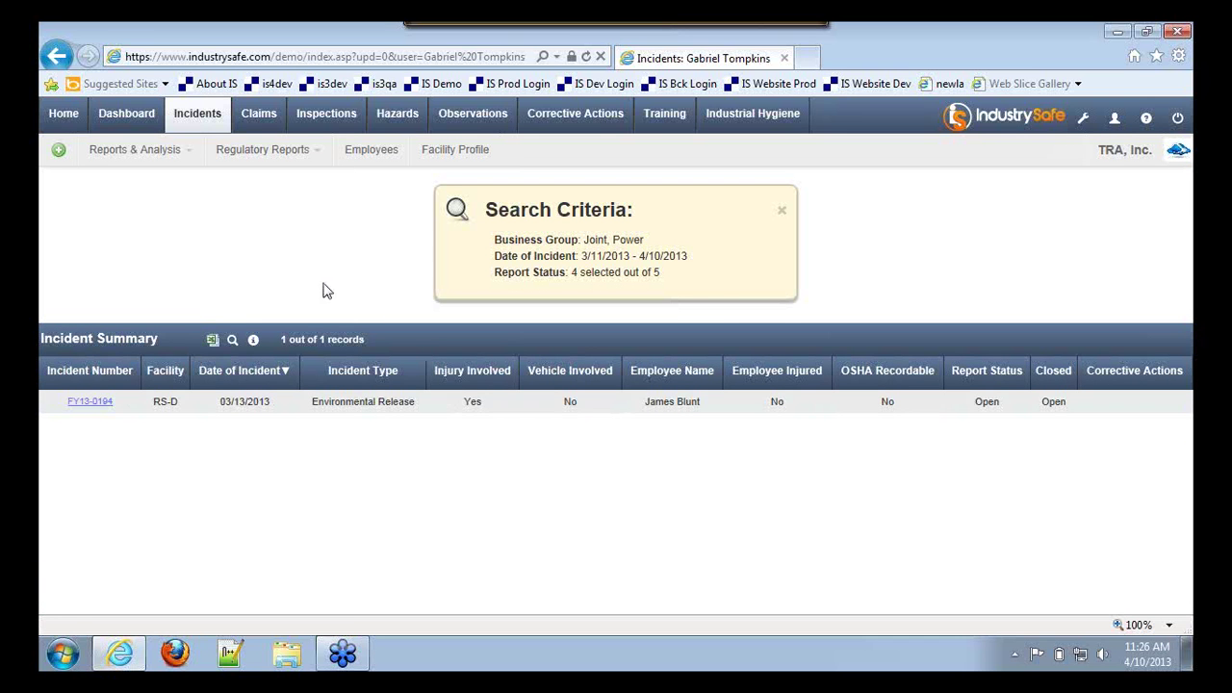
Step: Open the new Incidents Log report and view the information about its default columns and grid options
left_click(185, 160)
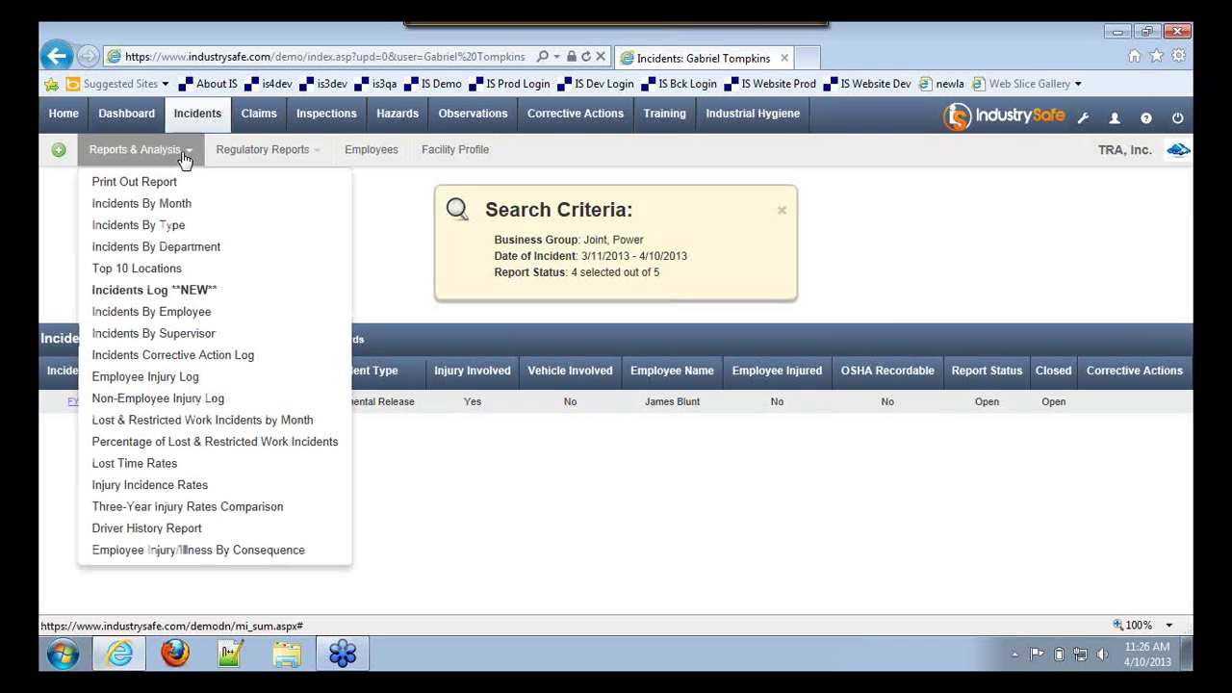
left_click(180, 292)
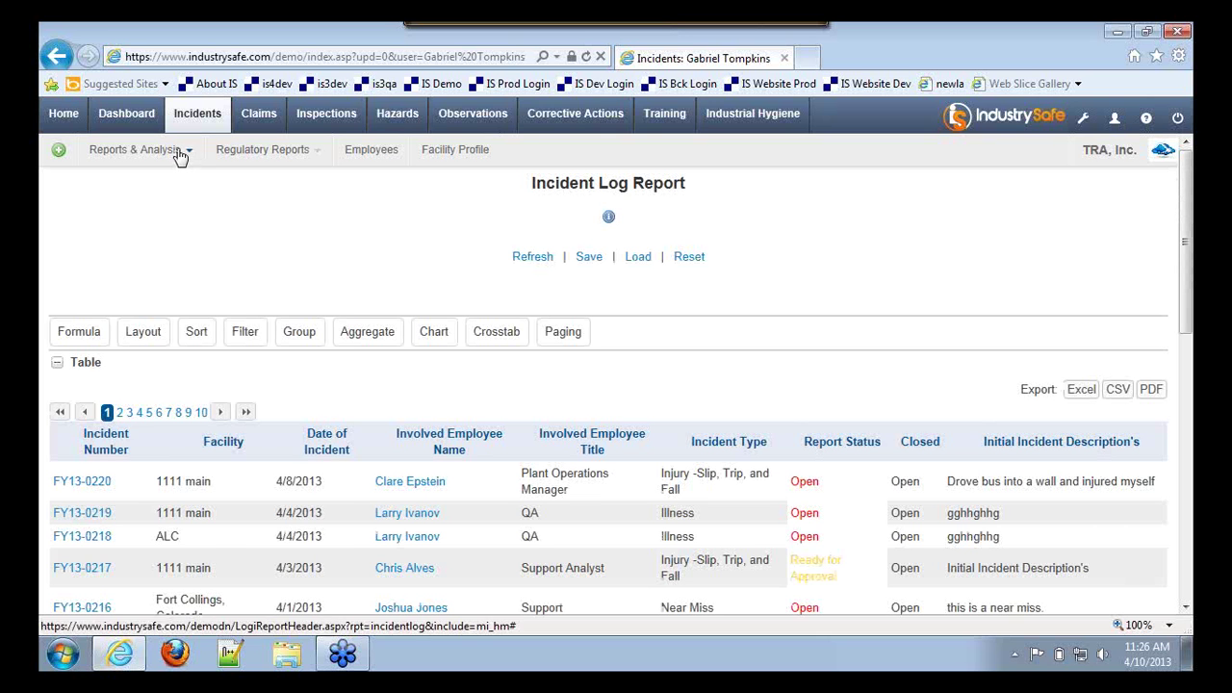
left_click(179, 152)
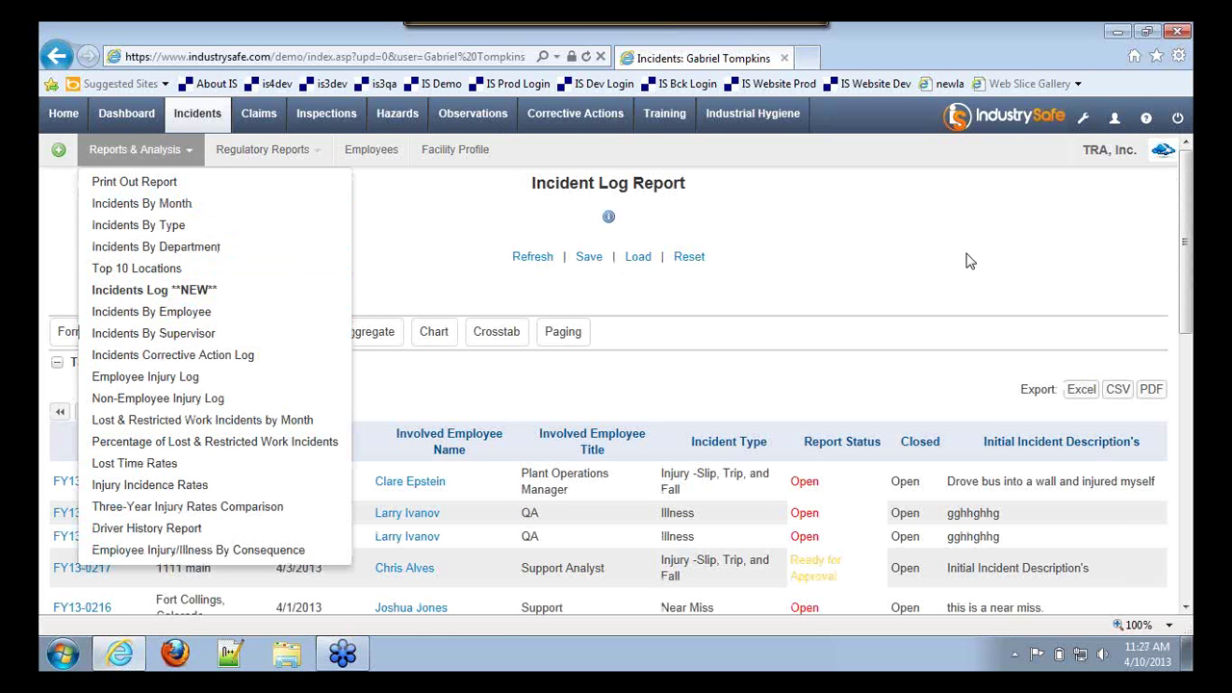
left_click(135, 149)
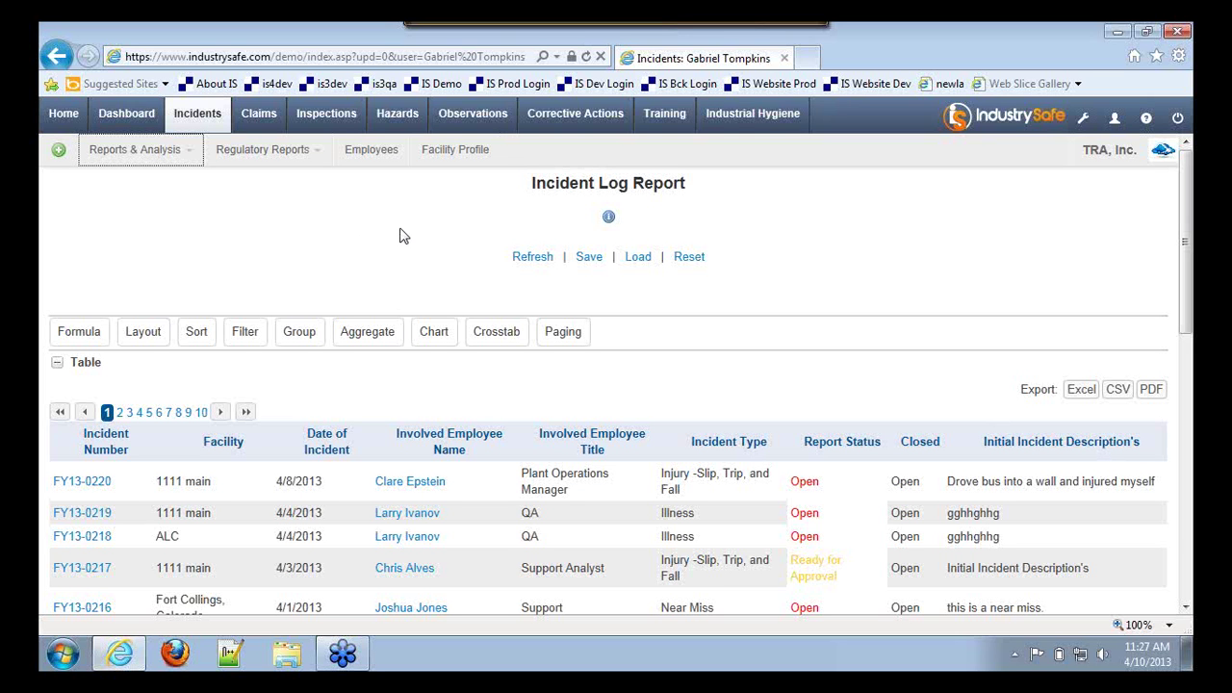
left_click(609, 221)
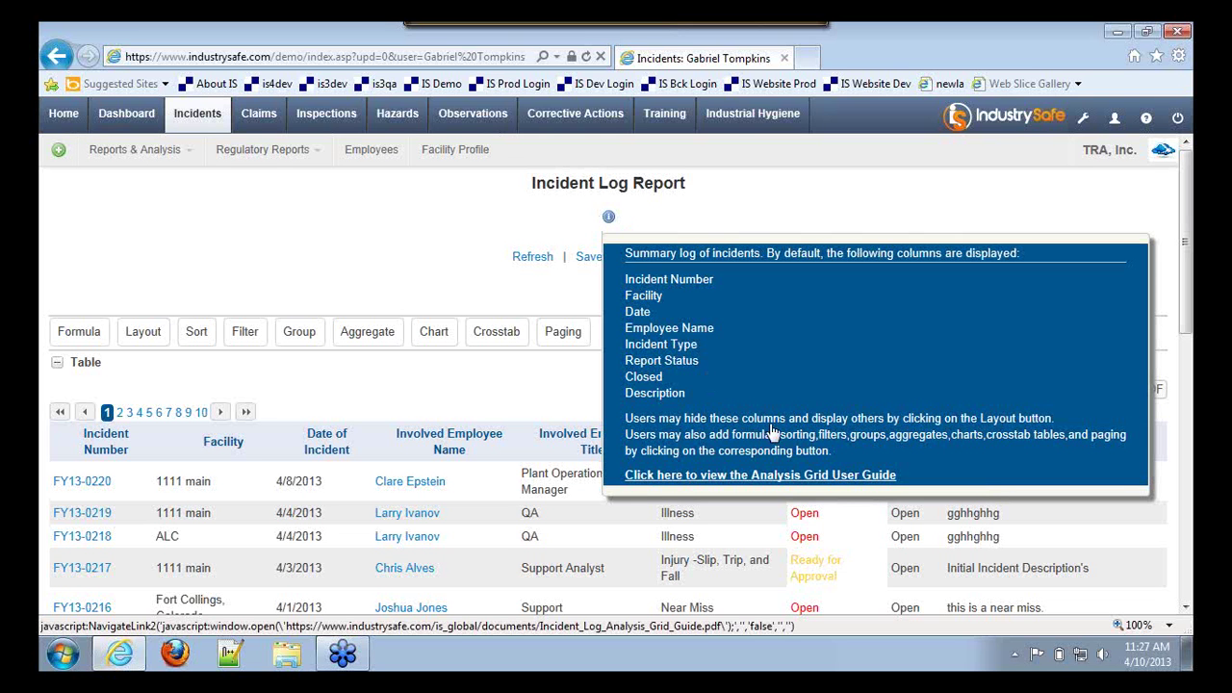
left_click(760, 424)
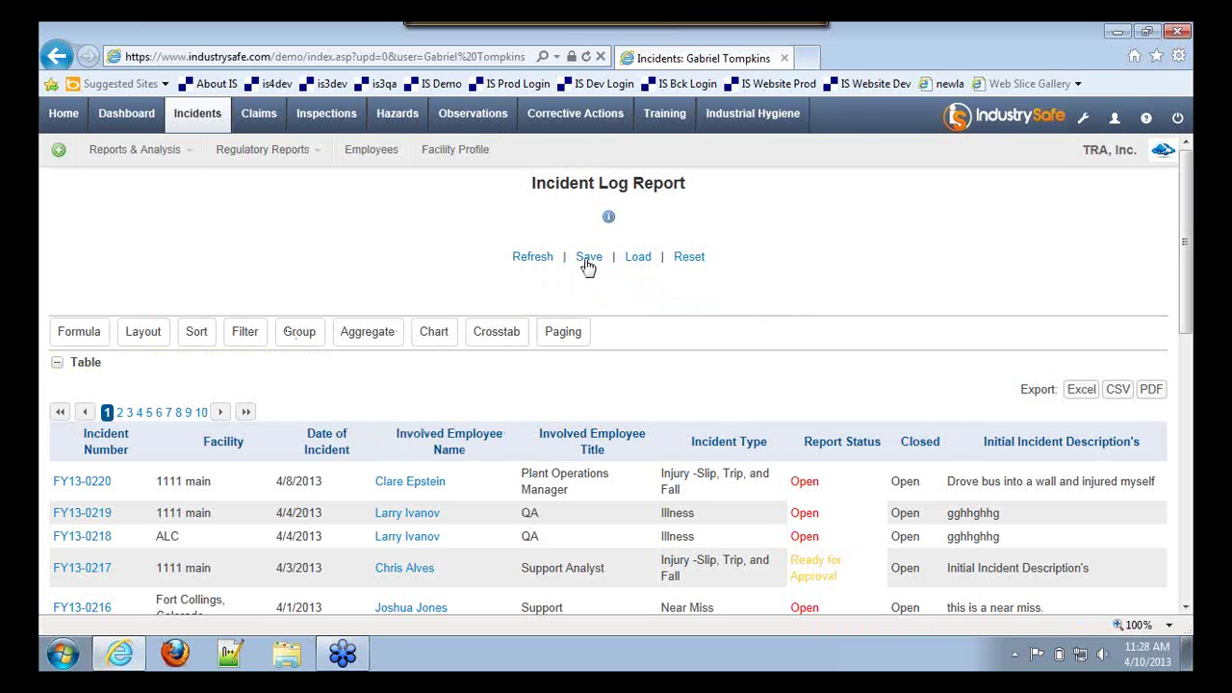
Step: Load the saved analysis grid 90 Day Incident History and view its Excel export, closing the workbook when done
left_click(634, 258)
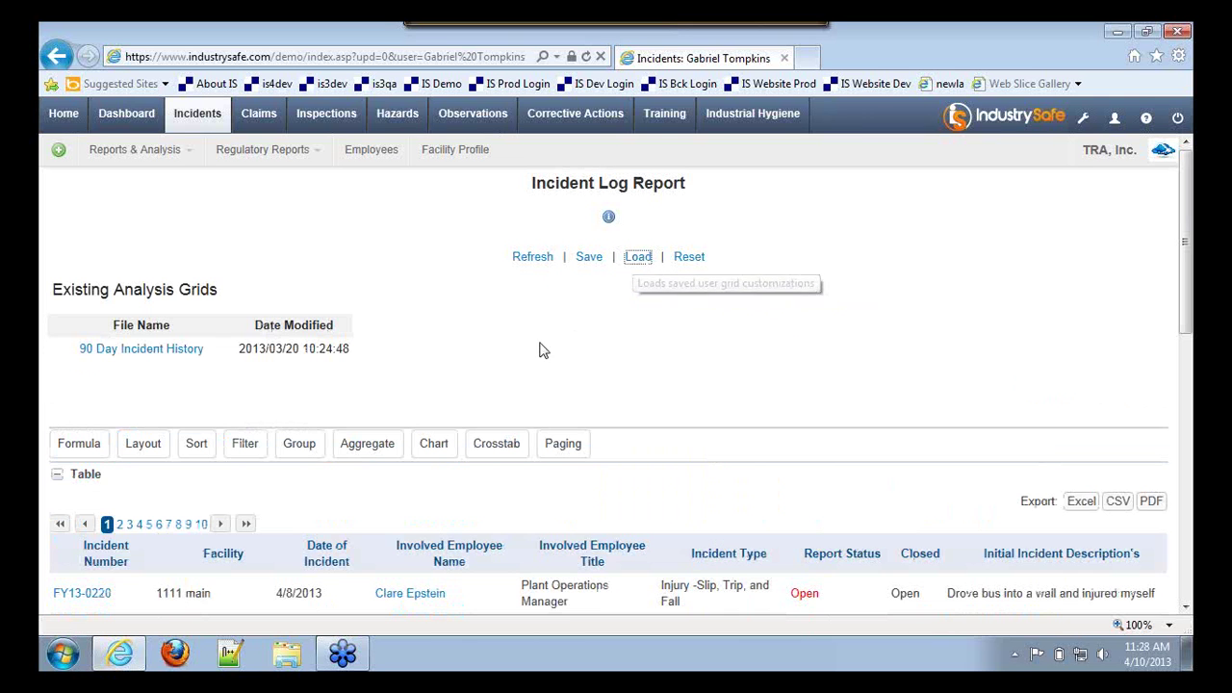
left_click(152, 354)
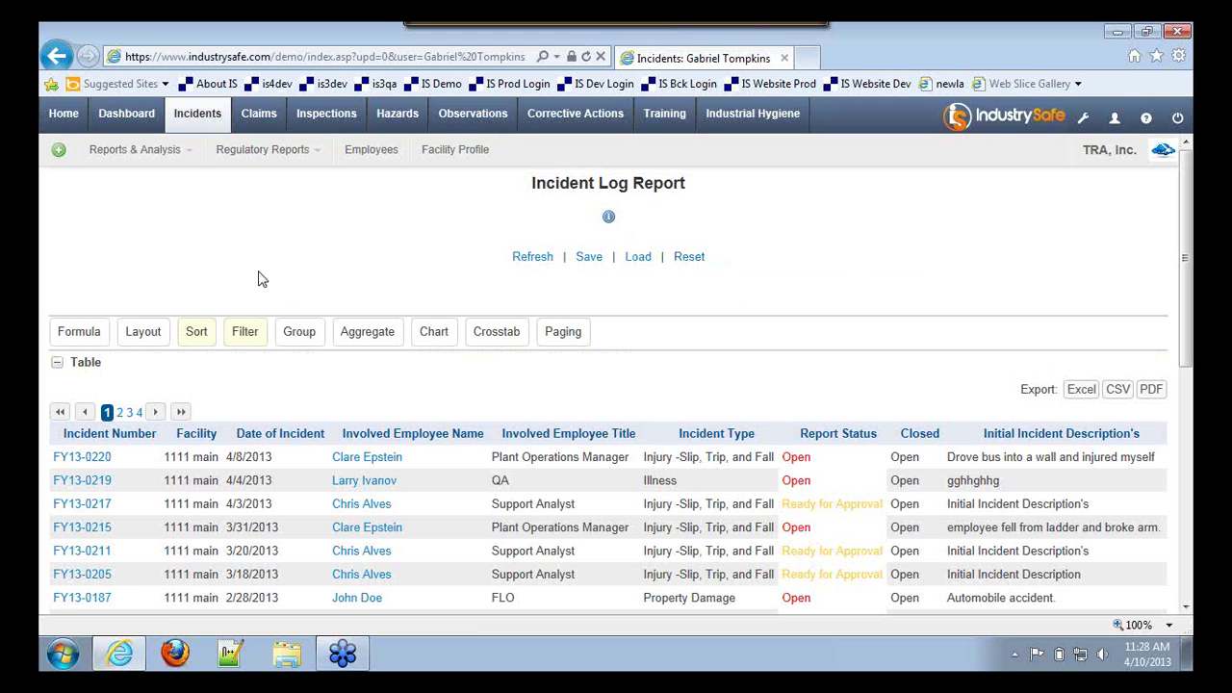
left_click(1081, 391)
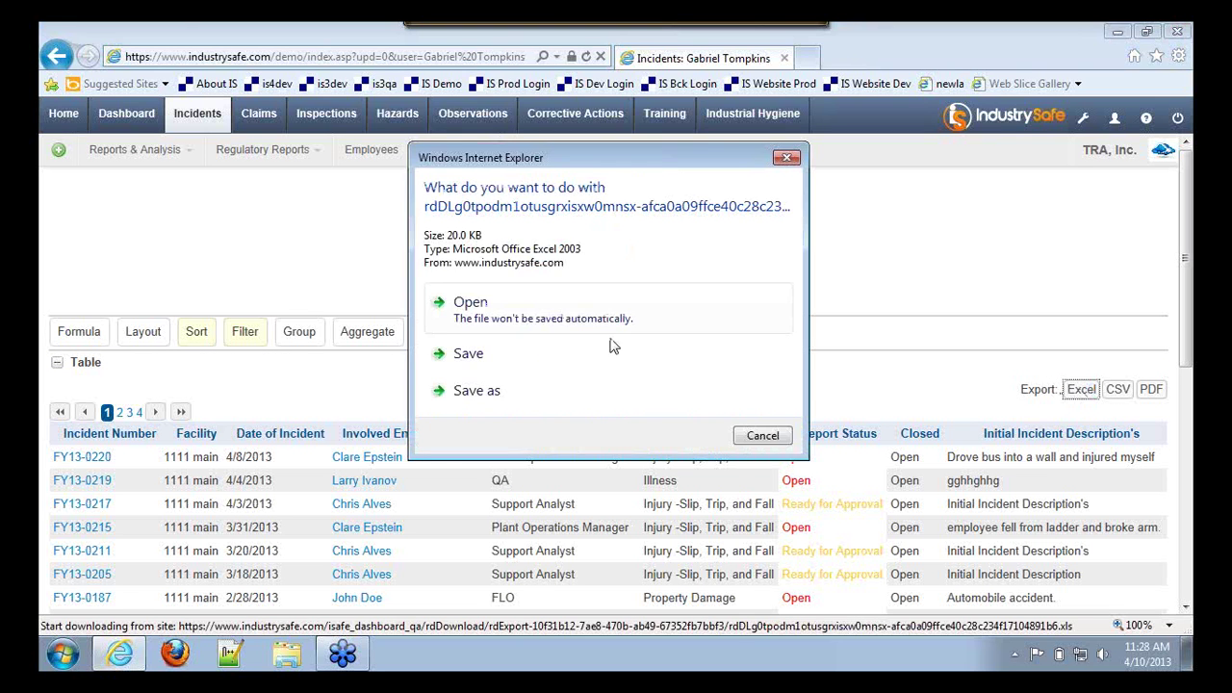
left_click(554, 327)
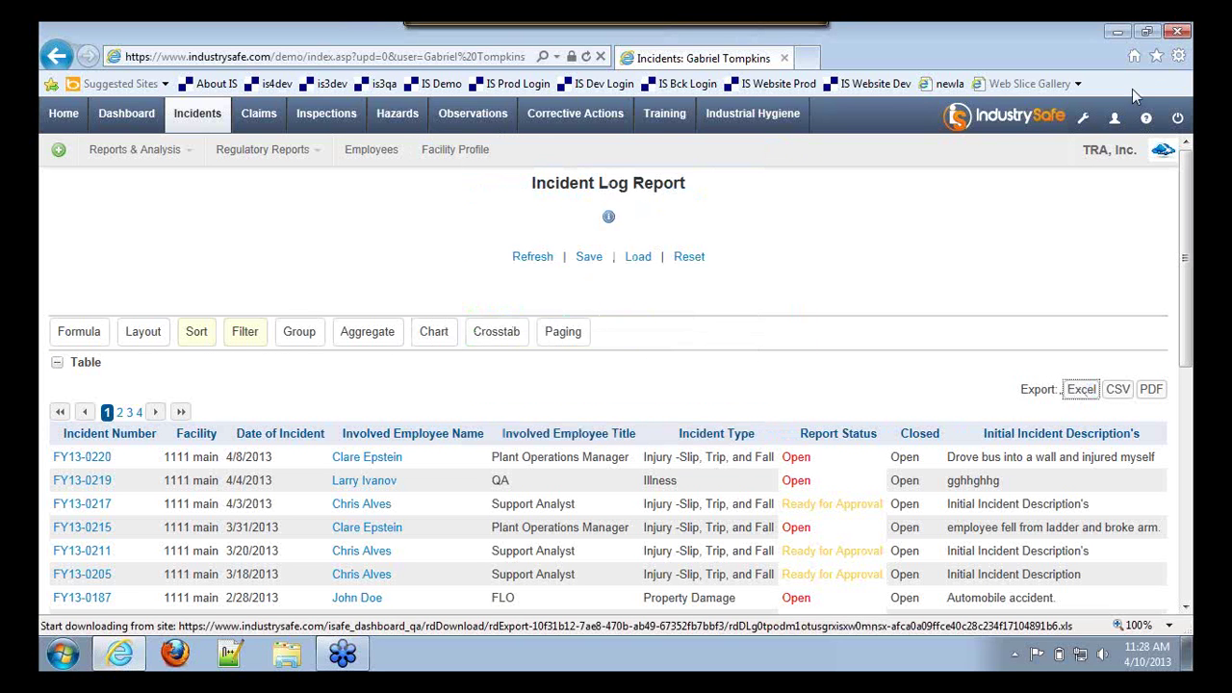
left_click(1116, 33)
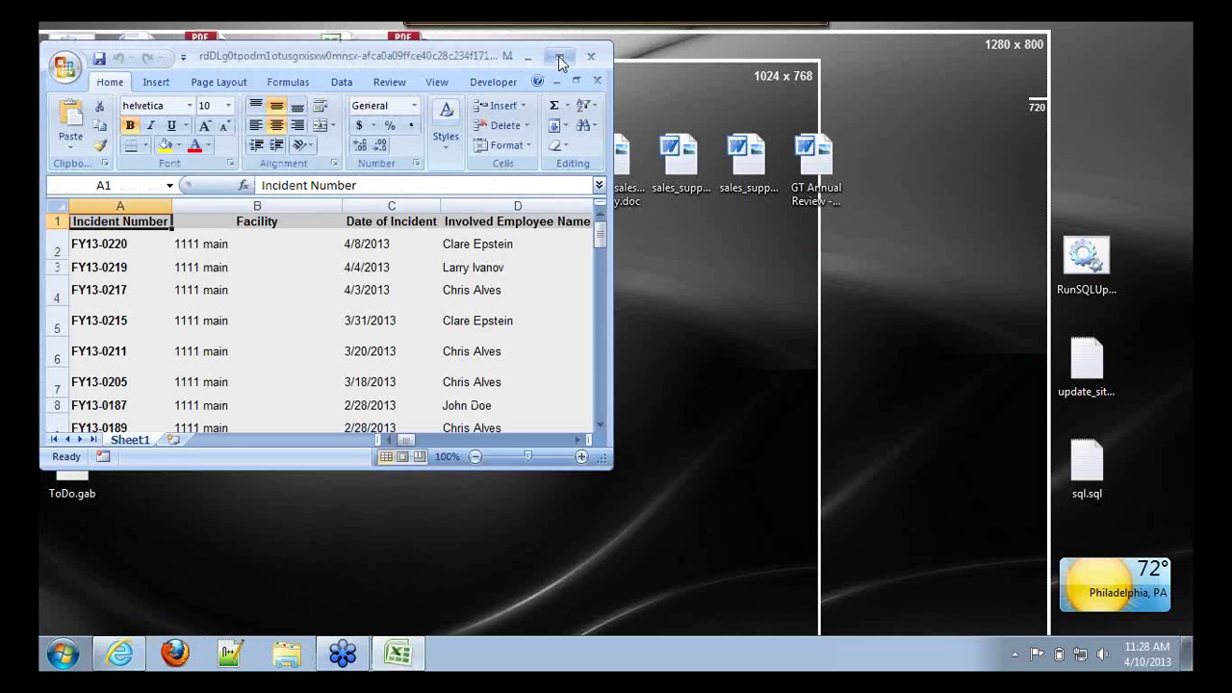
left_click(559, 58)
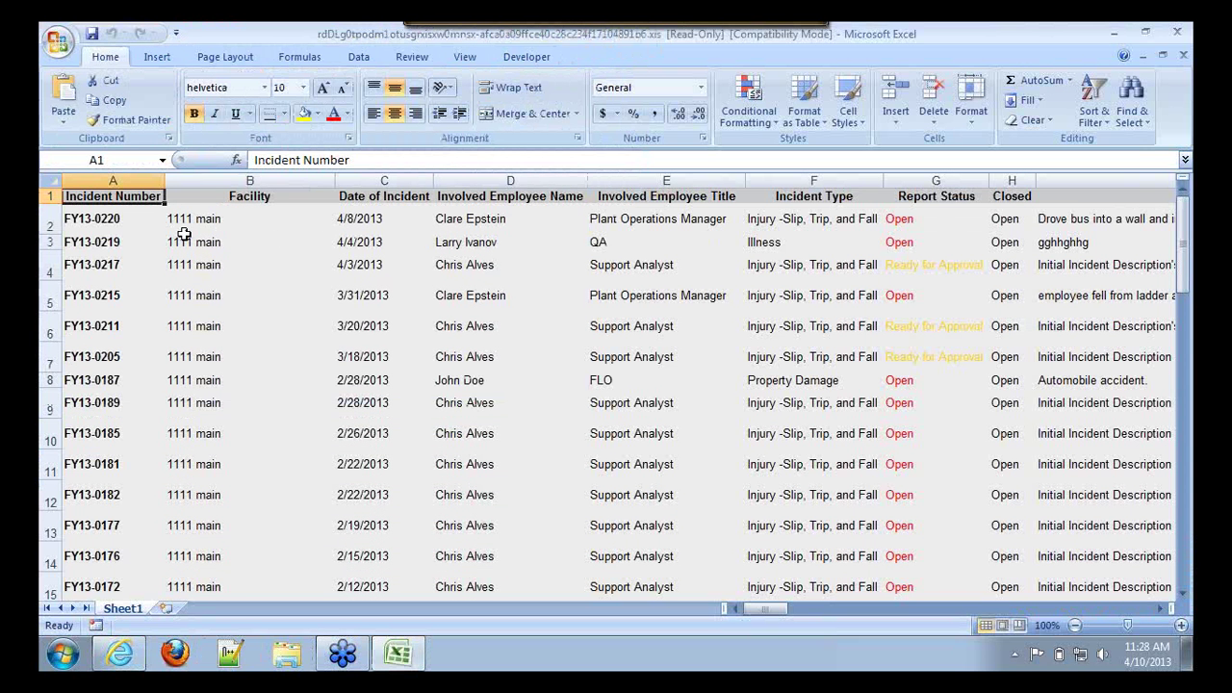
left_click(1180, 33)
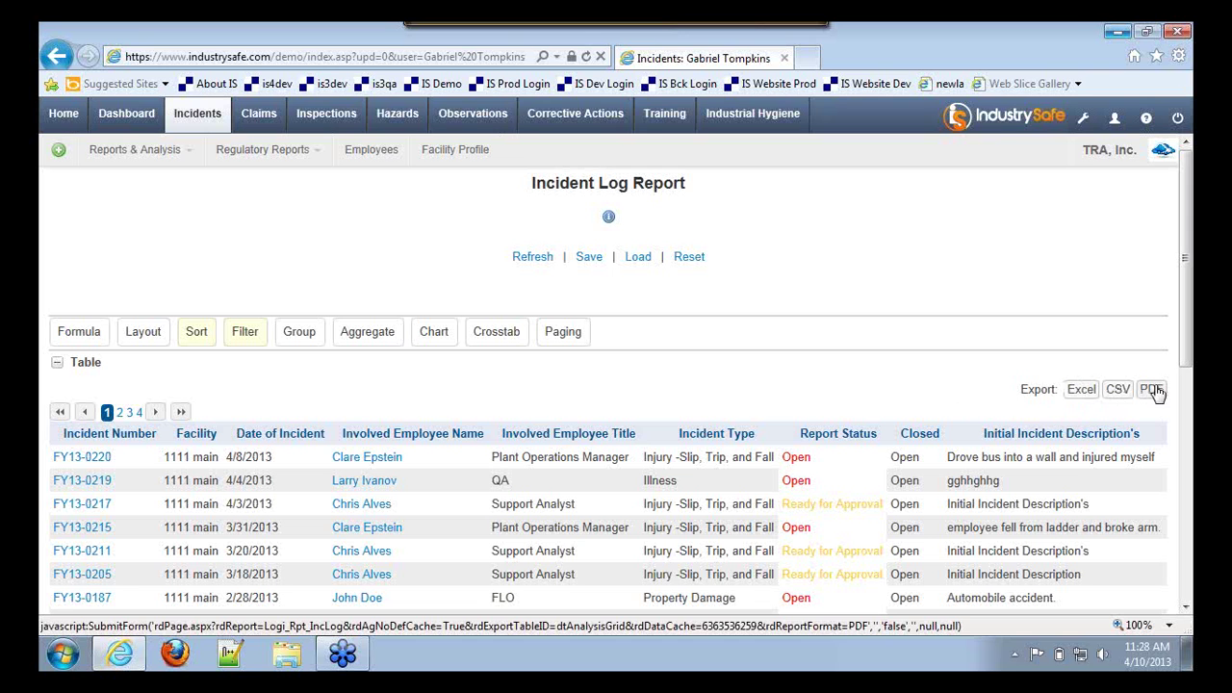
Step: Export the incident log table to PDF, look through the document, and return to the report
left_click(1152, 390)
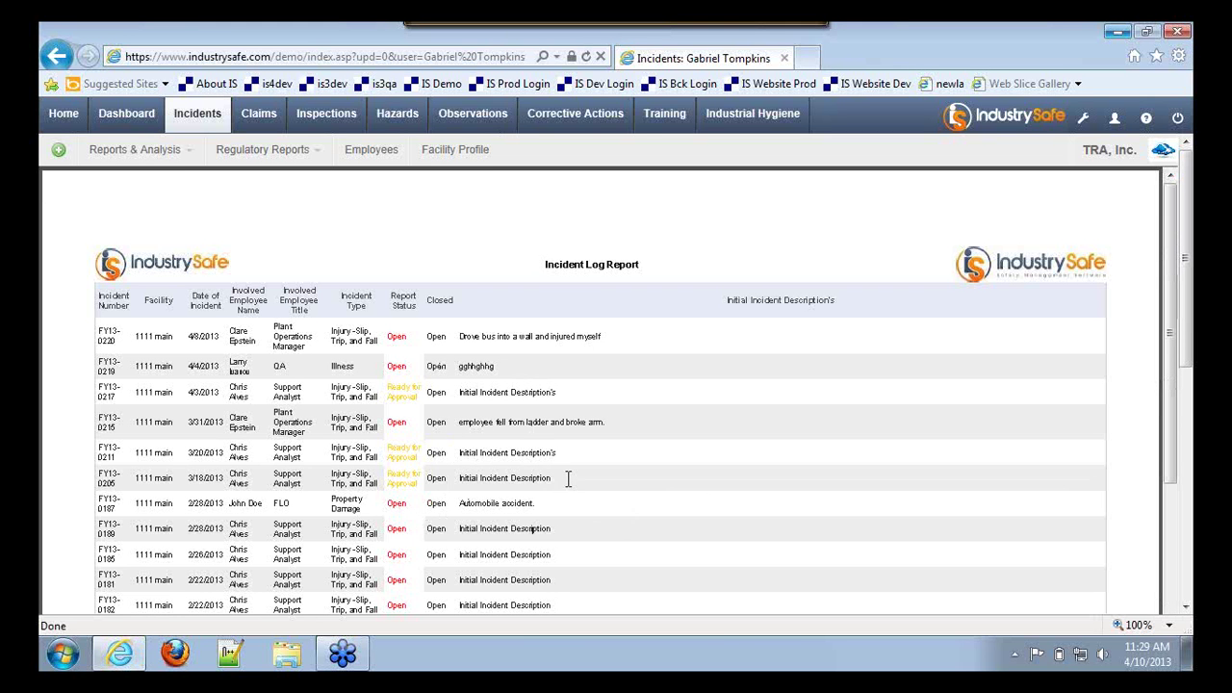
scroll(664, 589, "down", 3)
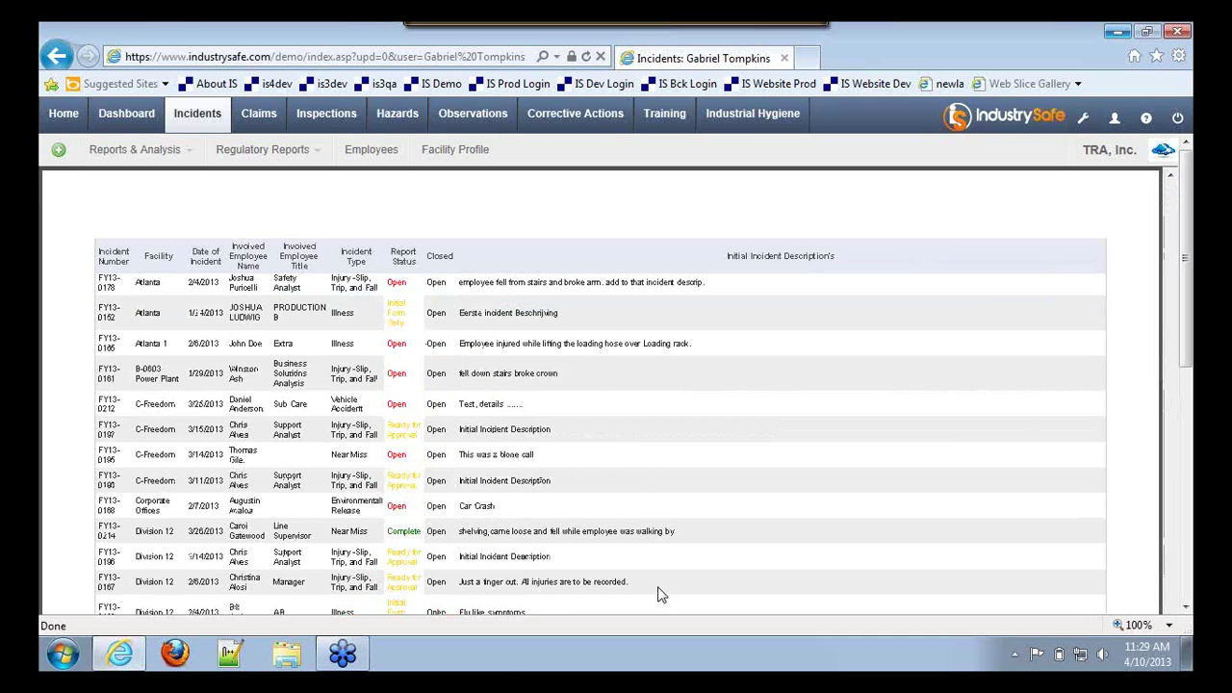
scroll(765, 558, "up", 3)
scroll(579, 582, "down", 10)
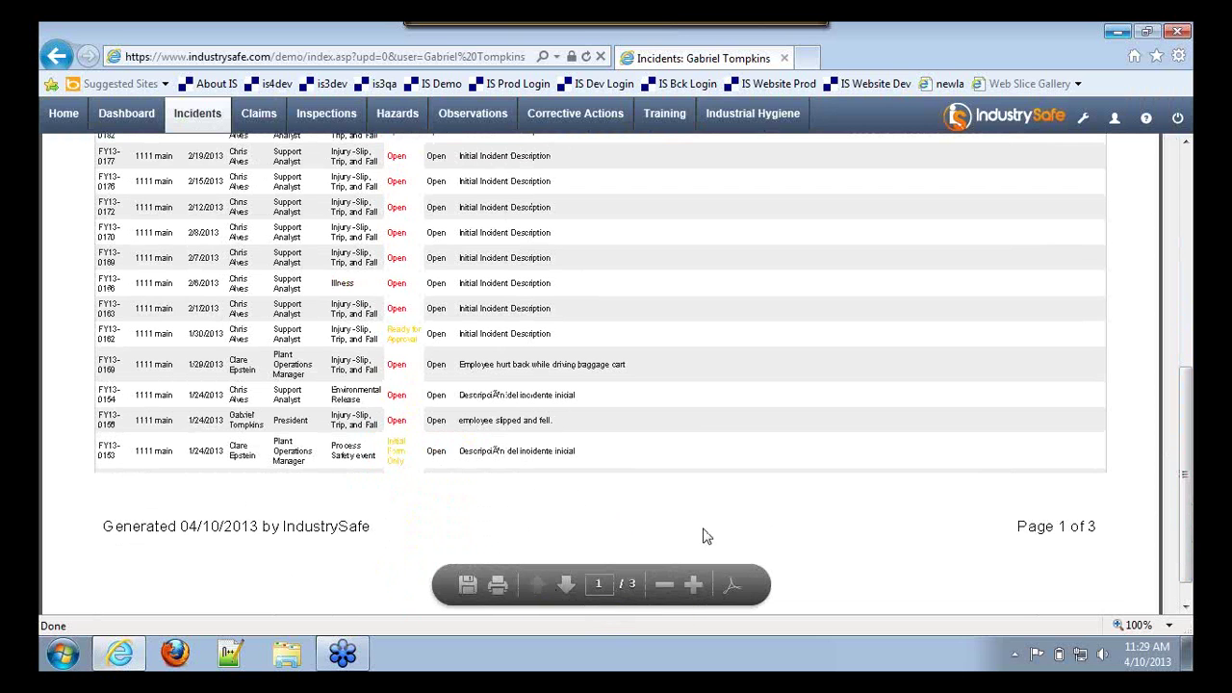
left_click(56, 57)
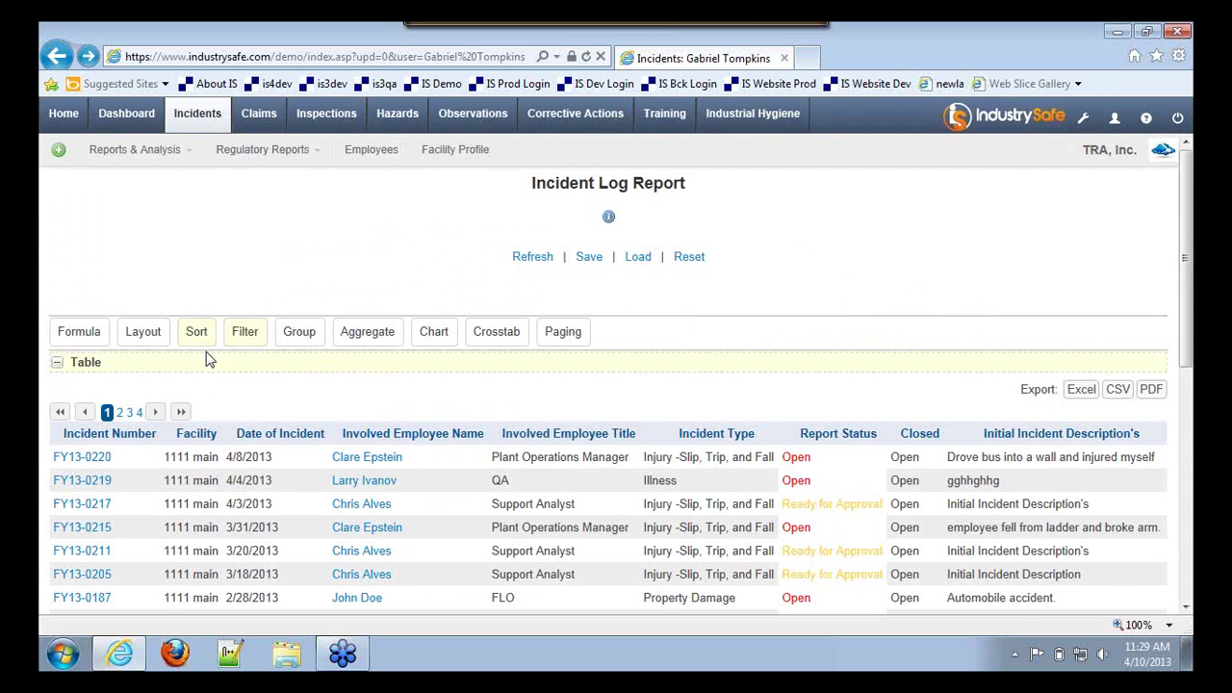
Step: Start a new formula column in the incident log with the formula text DateDiff(('d',
left_click(81, 337)
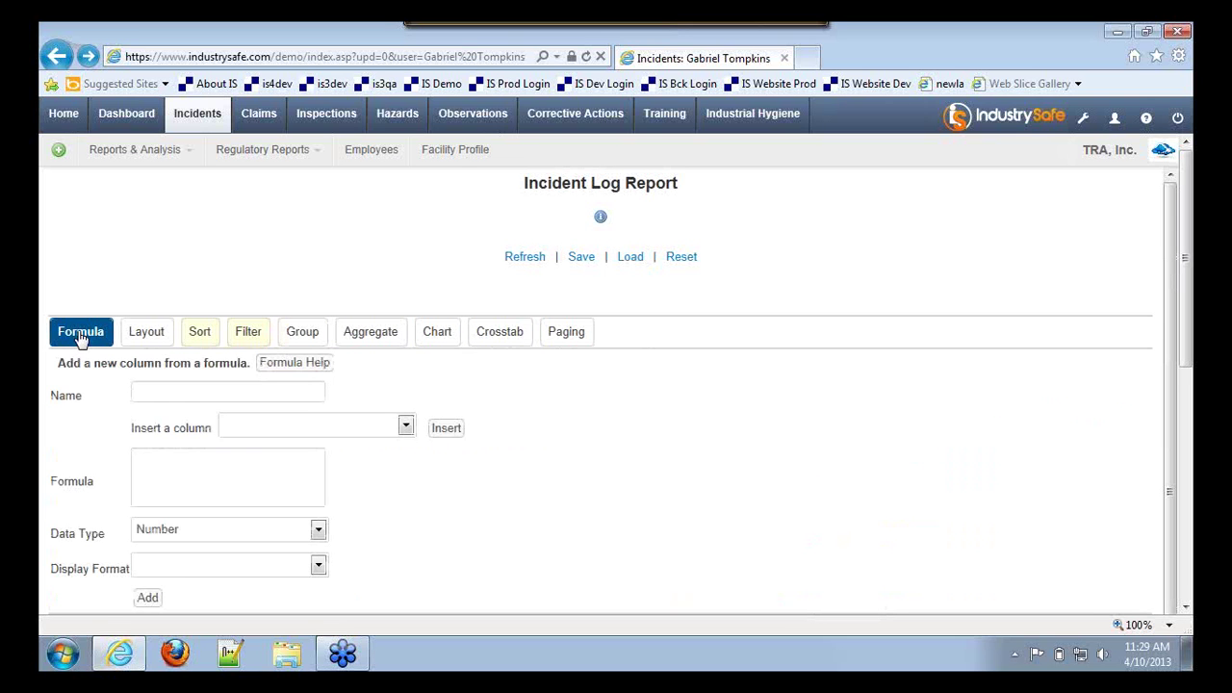
scroll(356, 400, "down", 3)
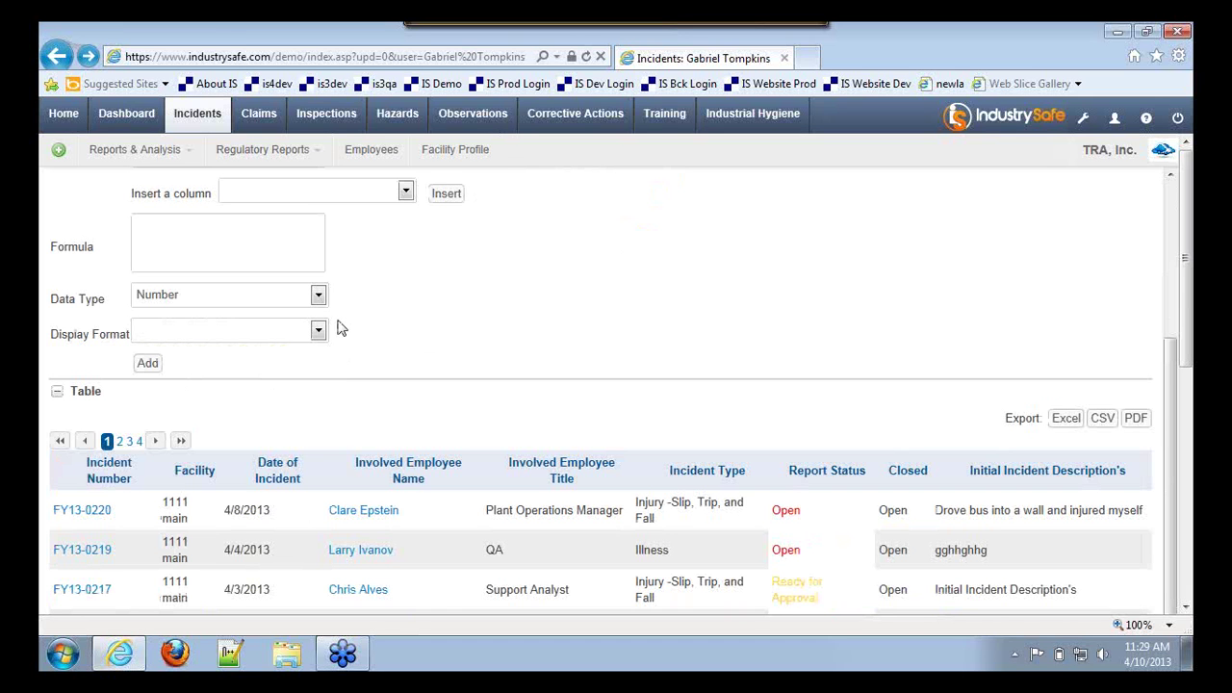
left_click(210, 254)
type("D")
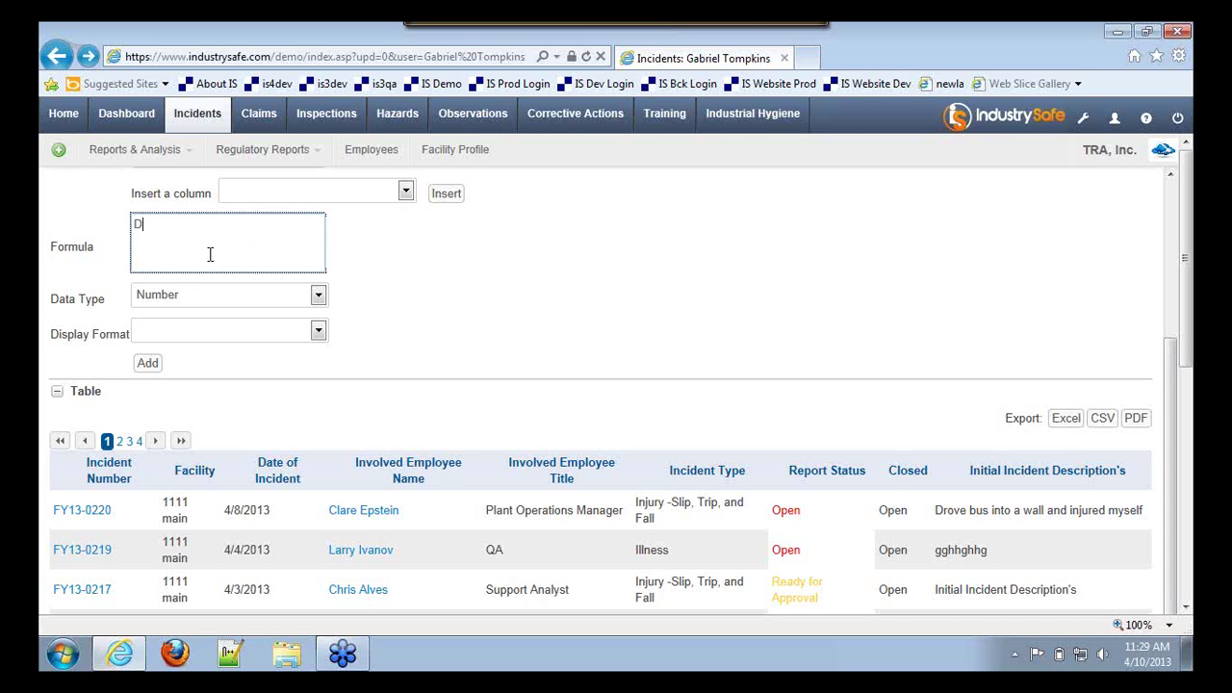
type("ateDiff(")
scroll(240, 256, "up", 3)
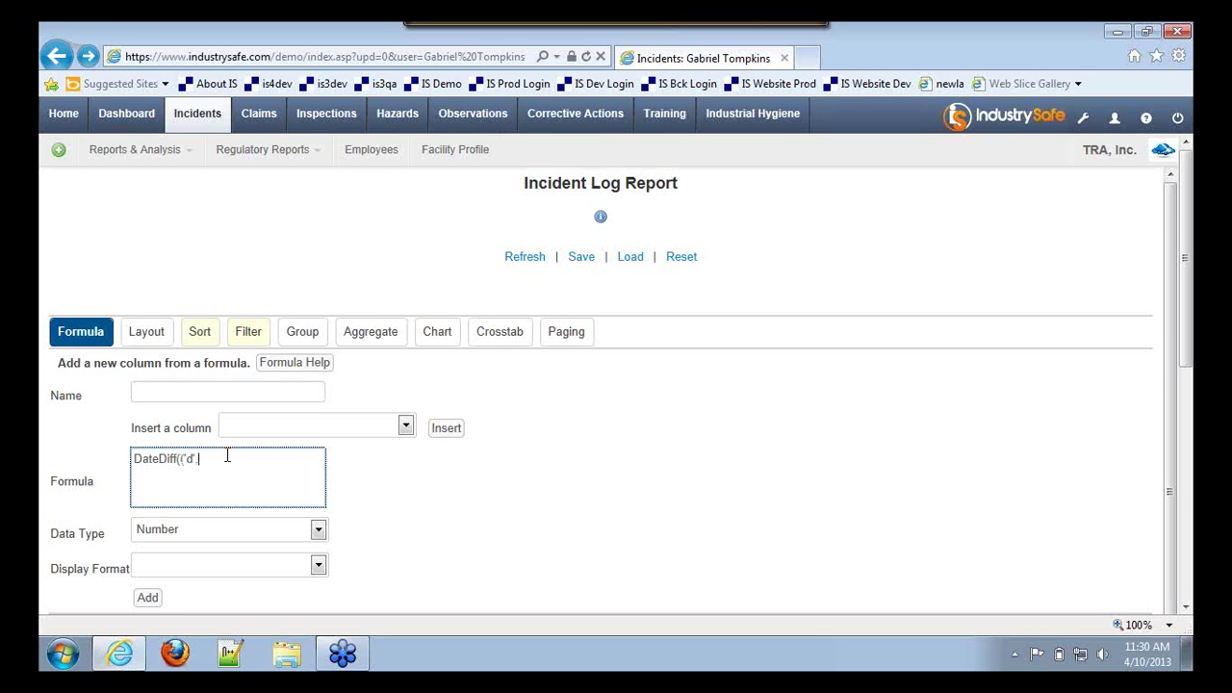
Step: Complete the formula with the columns Date of Incident and Date Reported, separated by a comma, and set the display format to ###,###,##0.00
left_click(318, 427)
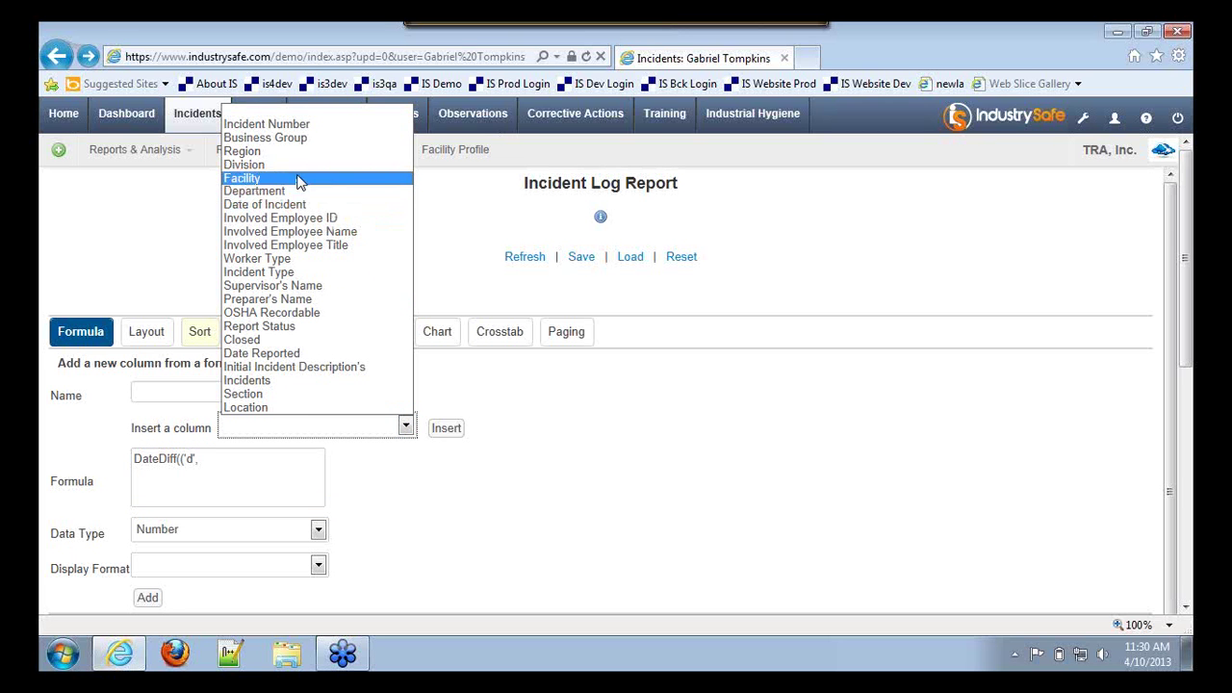
left_click(289, 204)
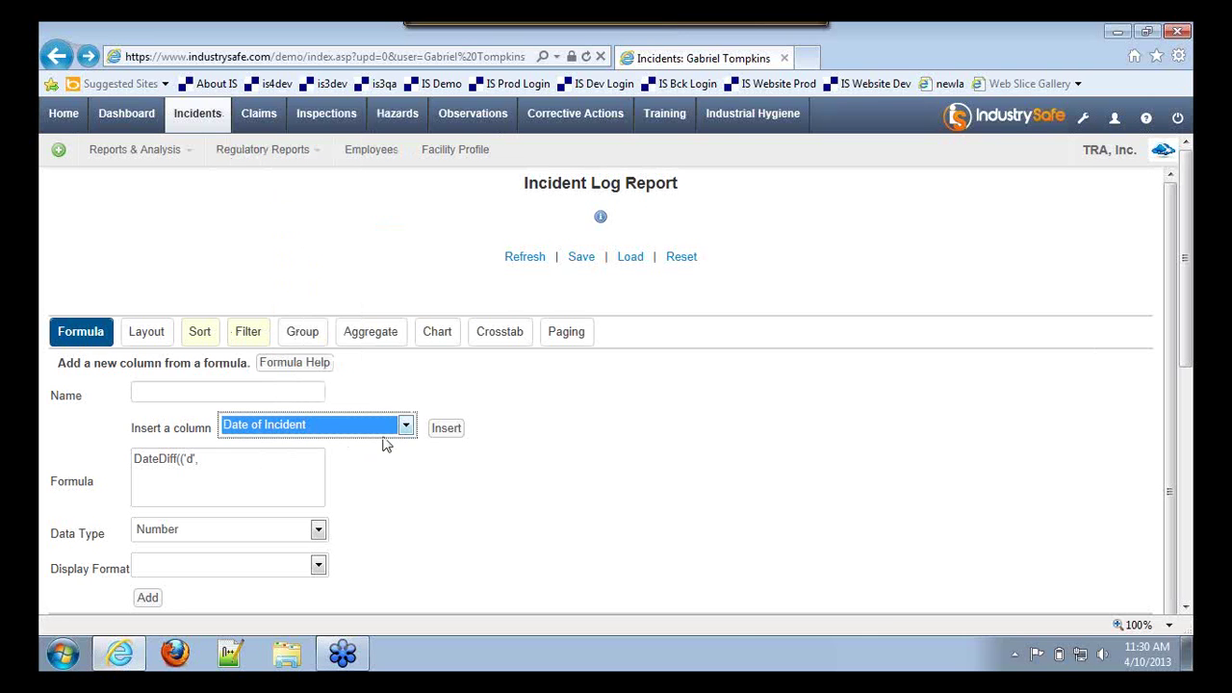
left_click(439, 430)
left_click(303, 460)
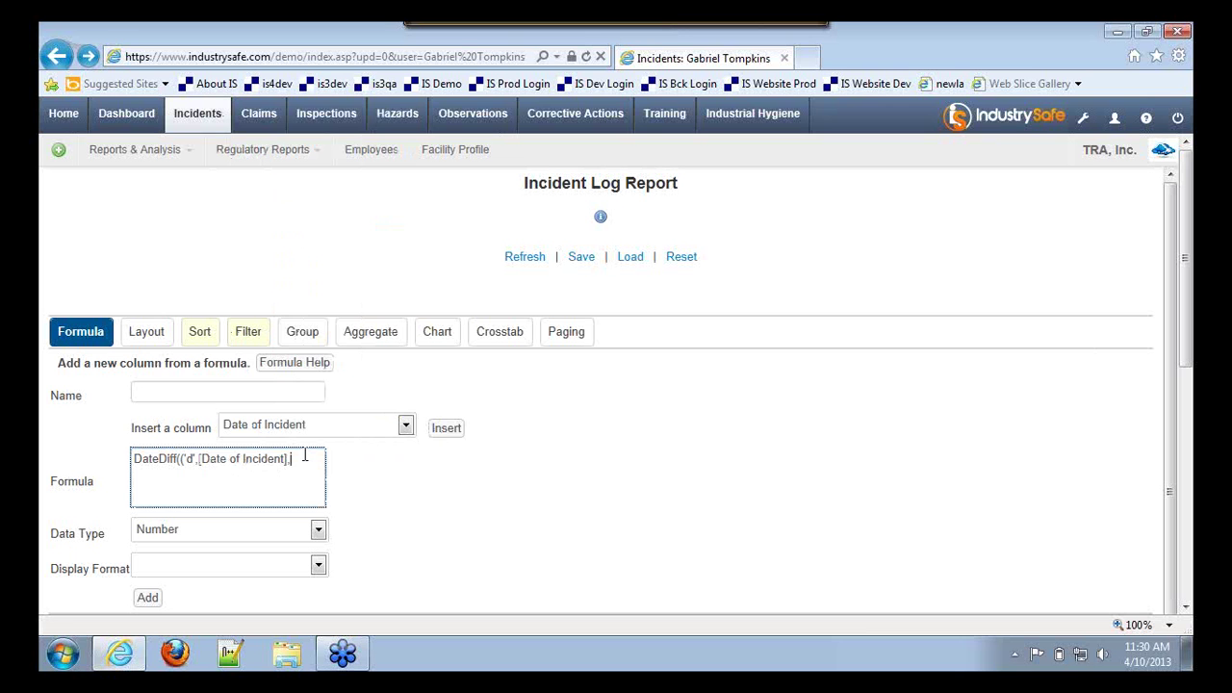
type(",")
left_click(324, 430)
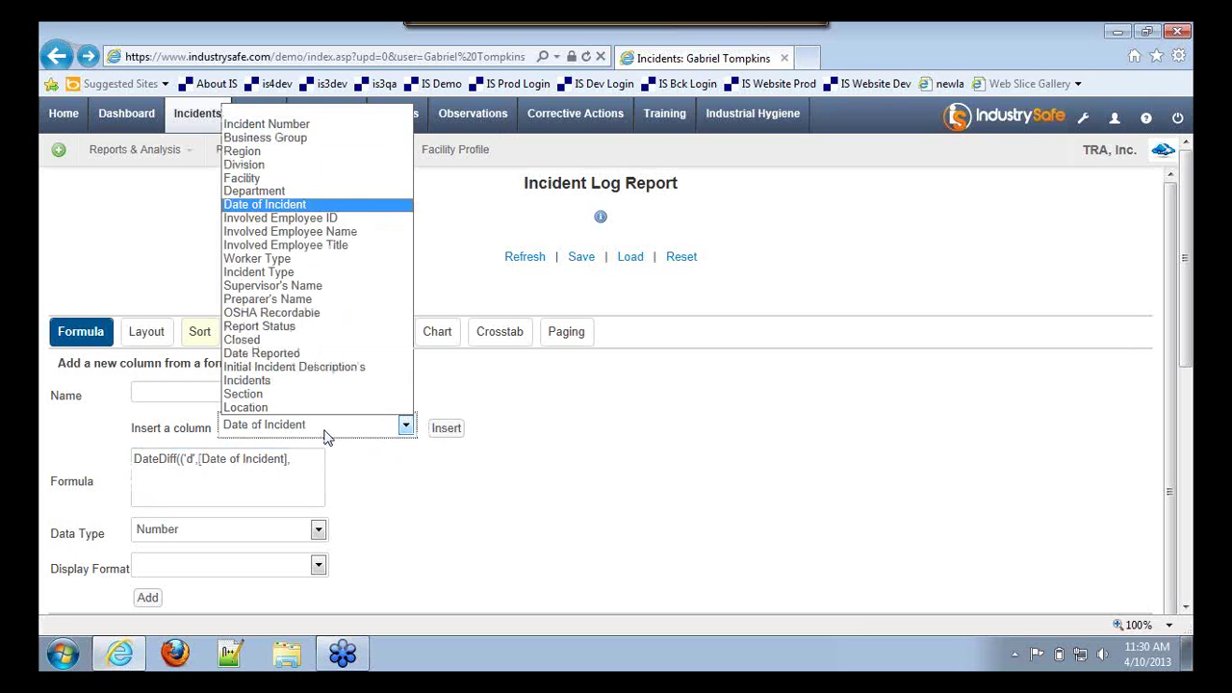
left_click(321, 354)
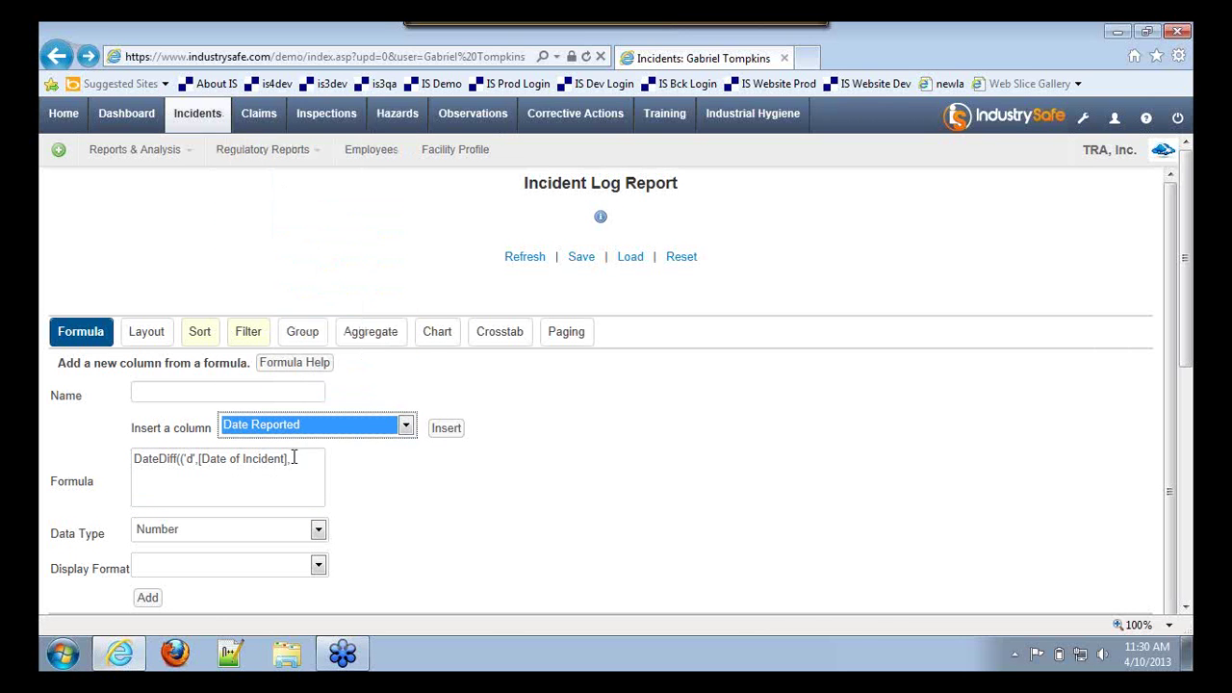
left_click(440, 430)
left_click(251, 481)
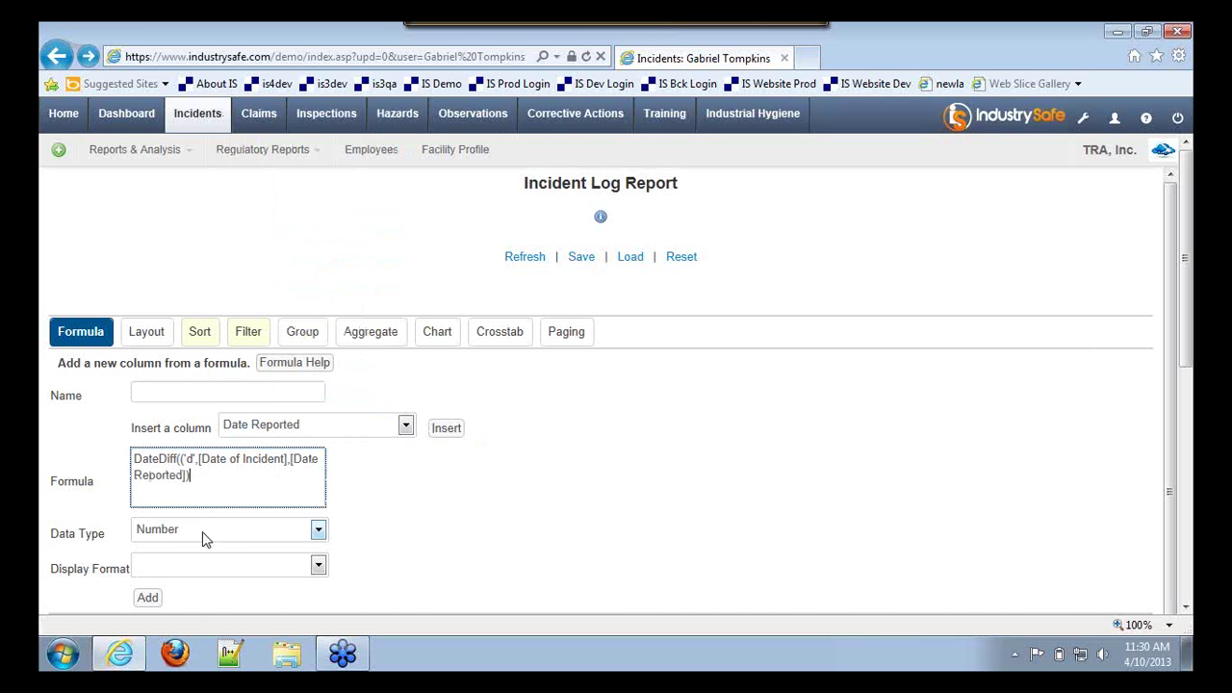
left_click(179, 574)
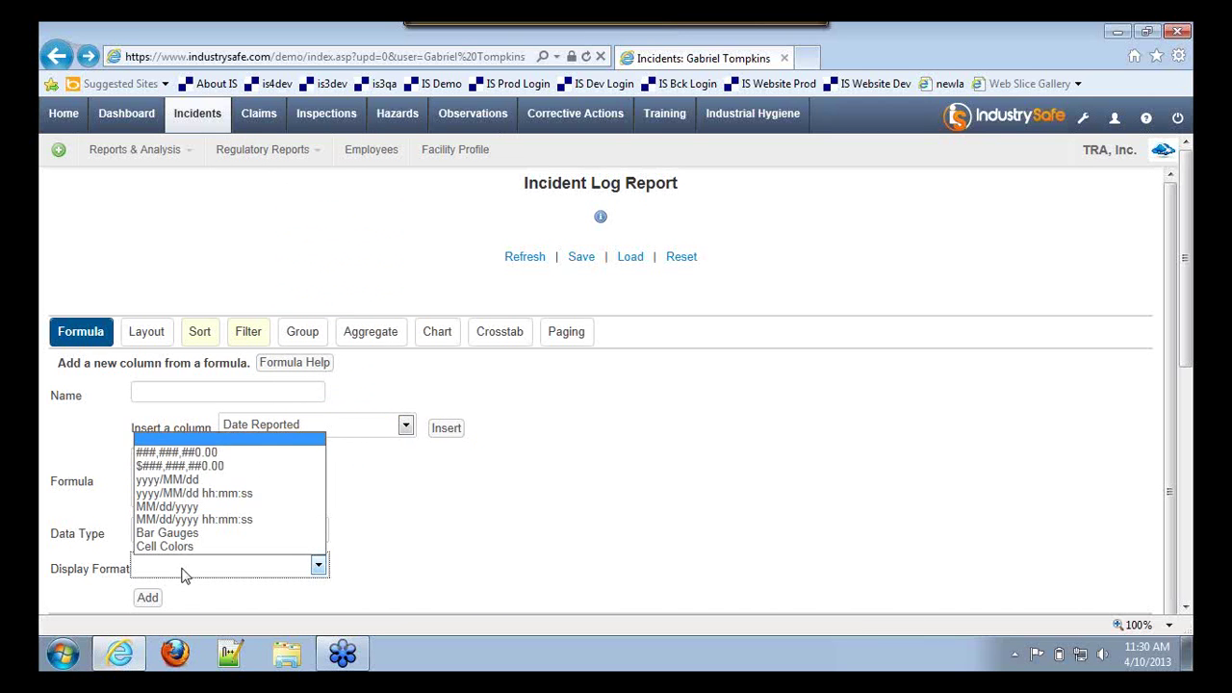
left_click(195, 452)
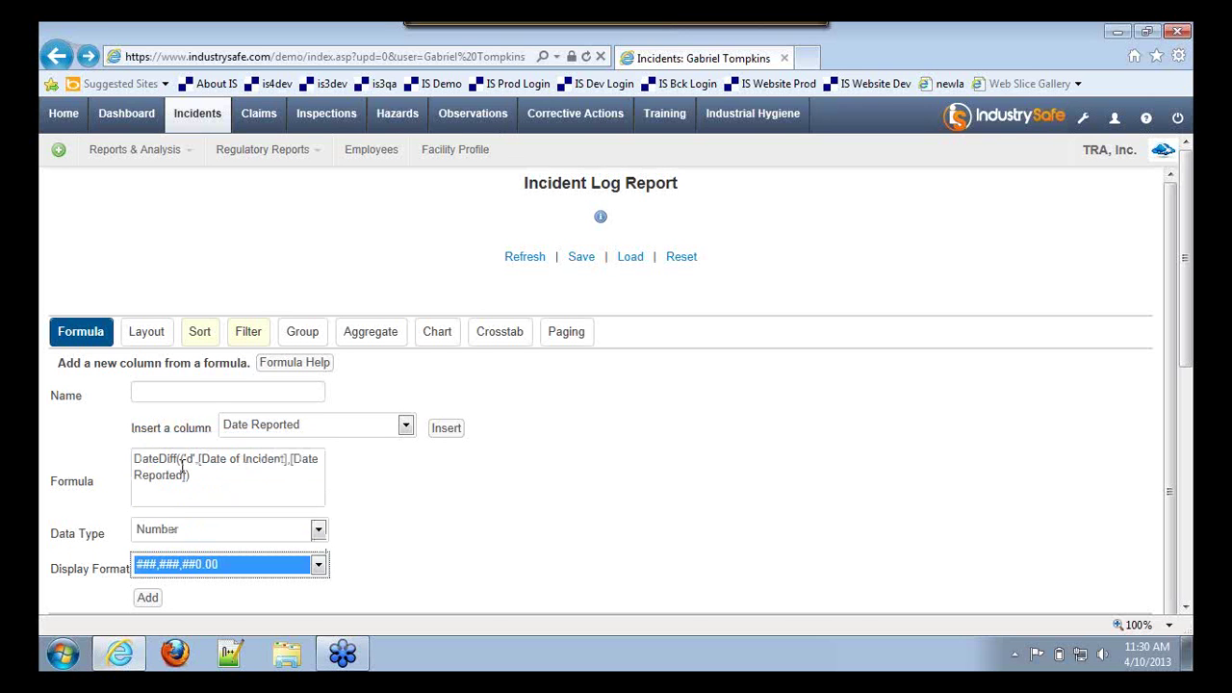
Step: Name the formula column Time Lag in Reporting and add it to the incident log
left_click(152, 600)
scroll(149, 316, "down", 2)
scroll(149, 315, "up", 2)
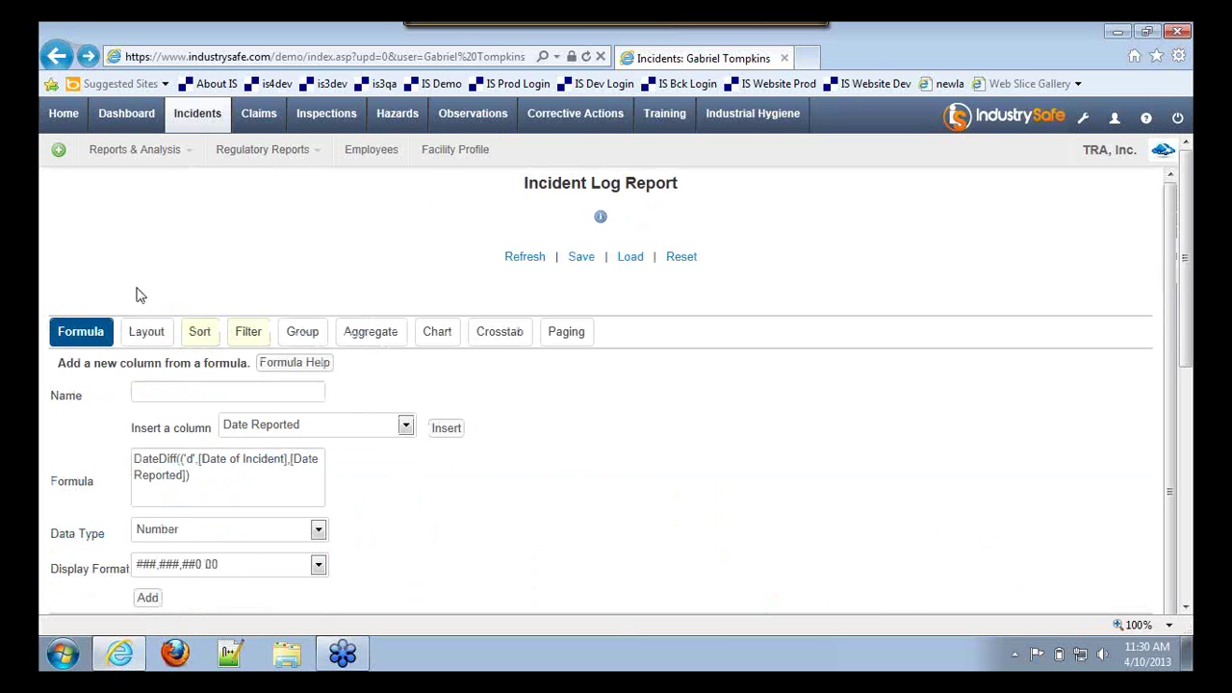
left_click(156, 395)
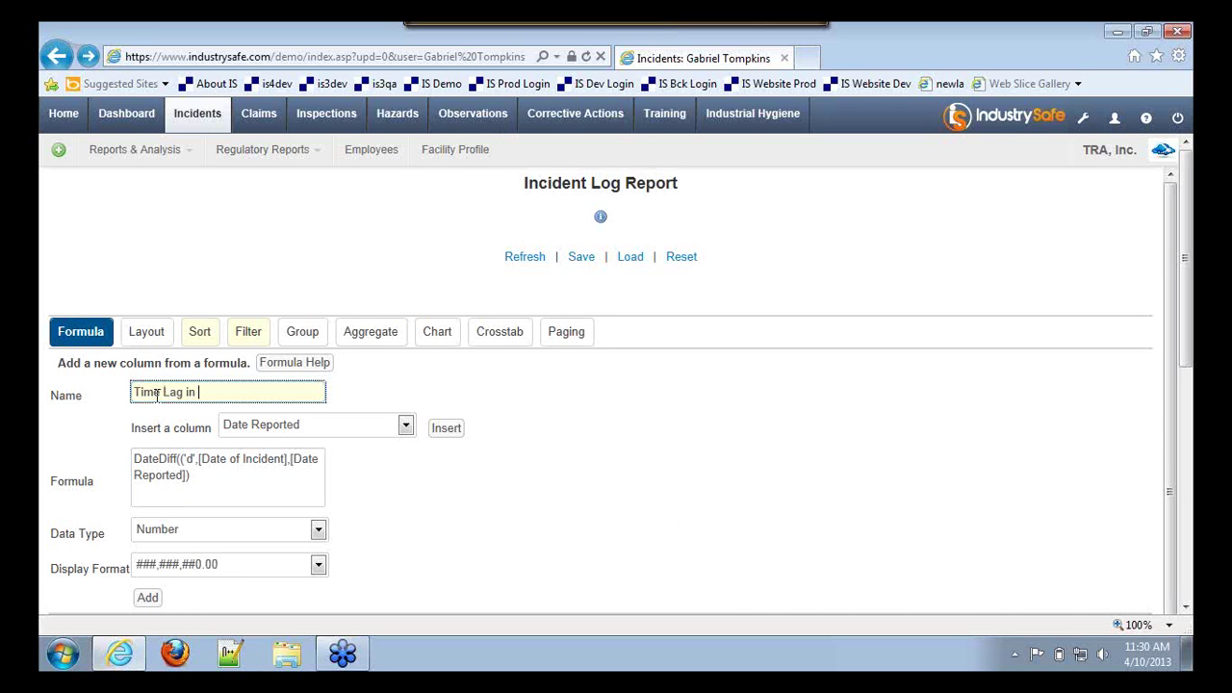
type("Time Lag in Reporting")
scroll(183, 385, "down", 2)
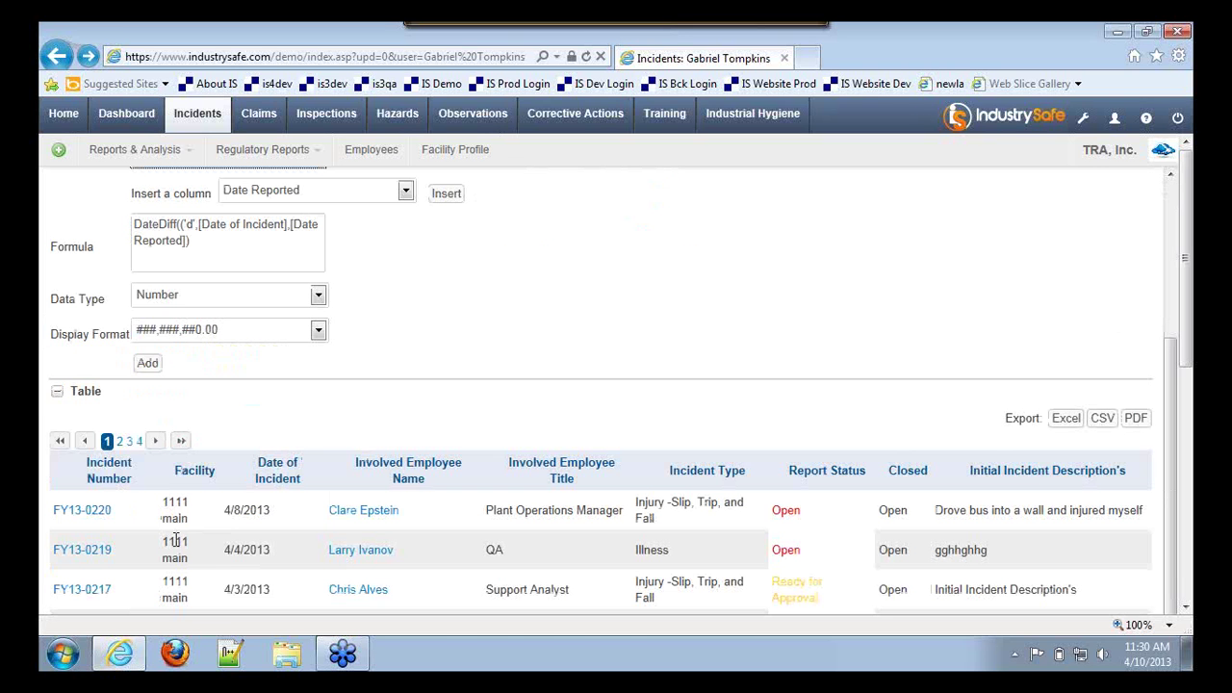
left_click(149, 363)
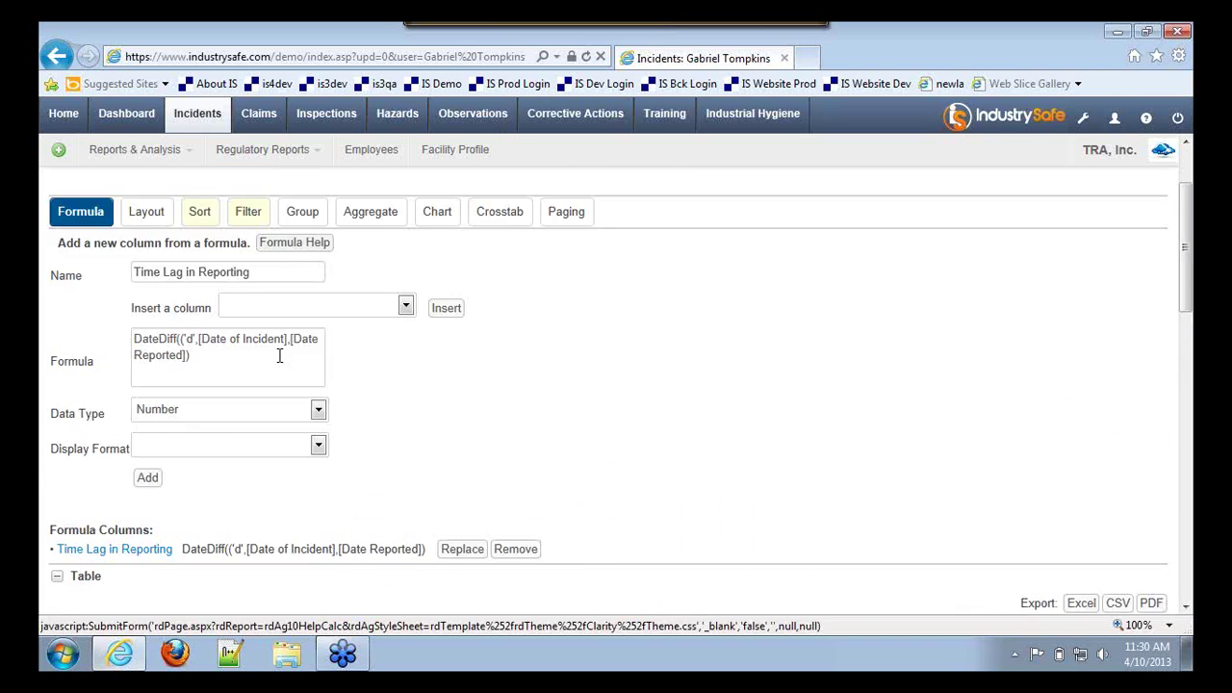
Step: Examine the values of the Time Lag in Reporting column in the incident table, closing the formula settings when done
scroll(278, 360, "down", 3)
scroll(1009, 473, "down", 3)
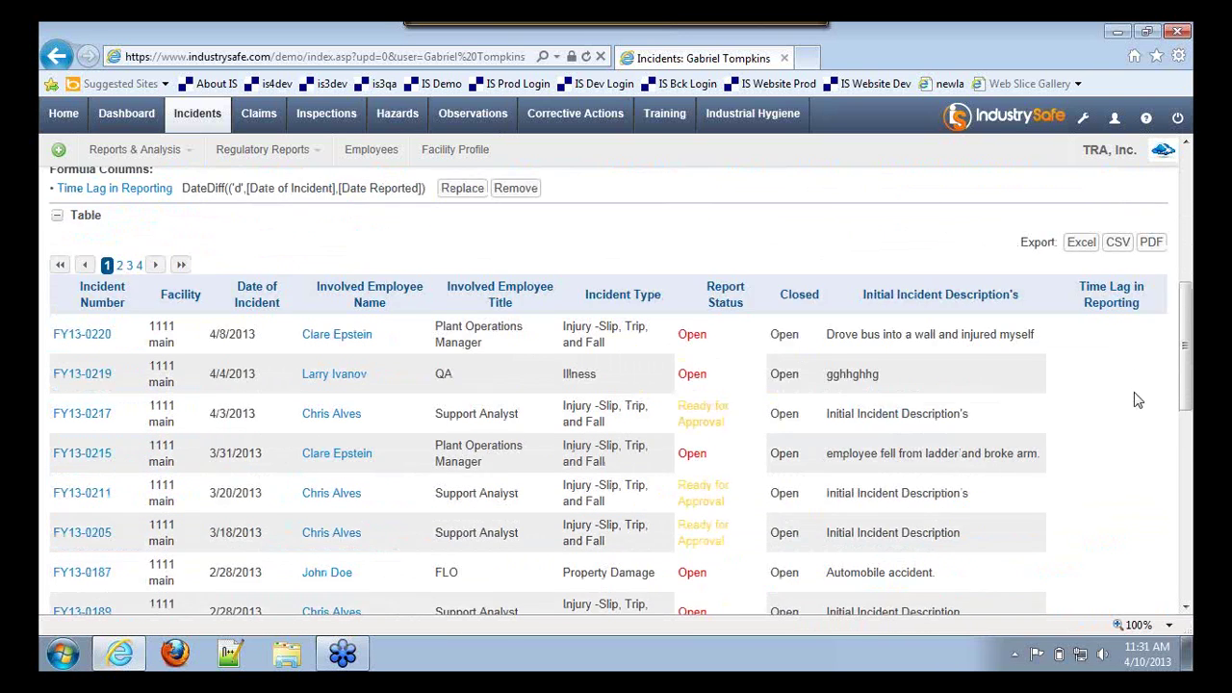
scroll(1132, 372, "down", 3)
scroll(1127, 371, "up", 5)
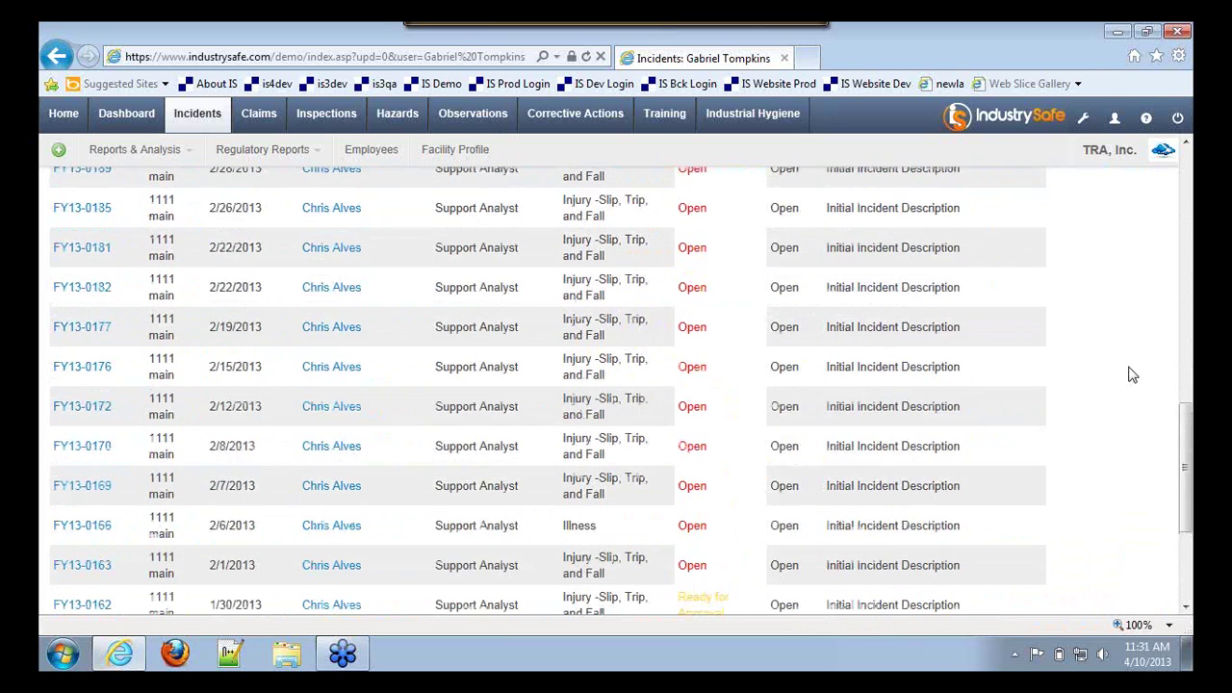
left_click_drag(1128, 360, 1121, 365)
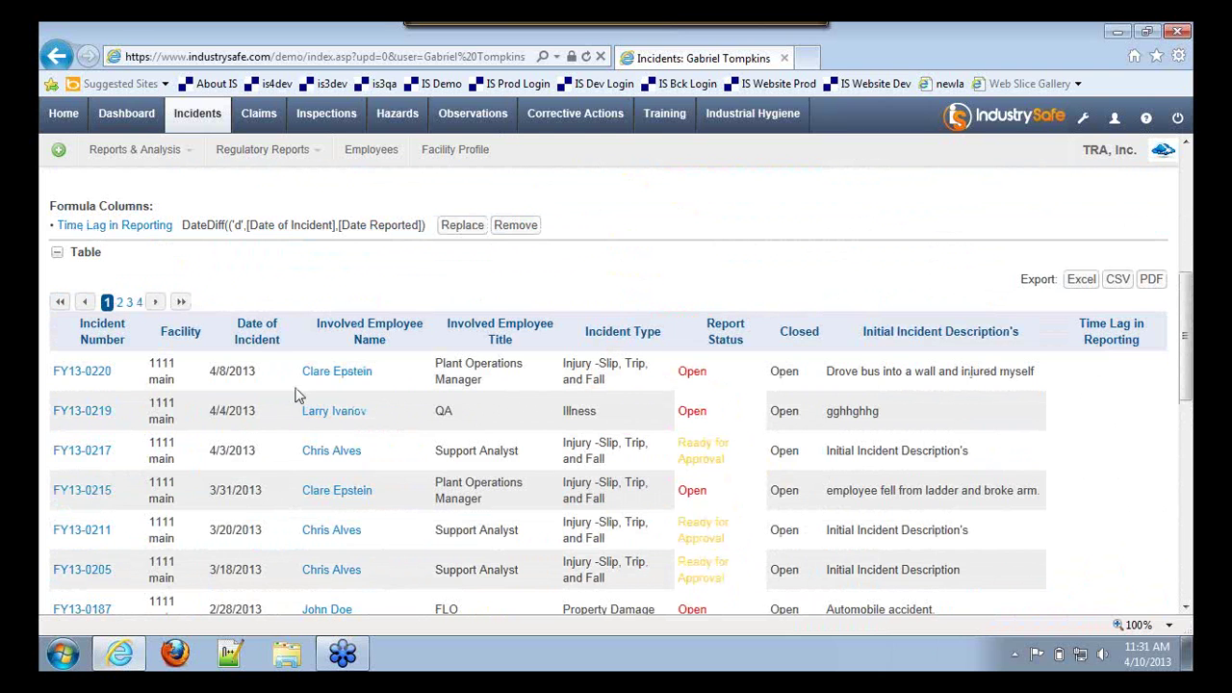
left_click_drag(252, 331, 253, 261)
scroll(258, 219, "up", 3)
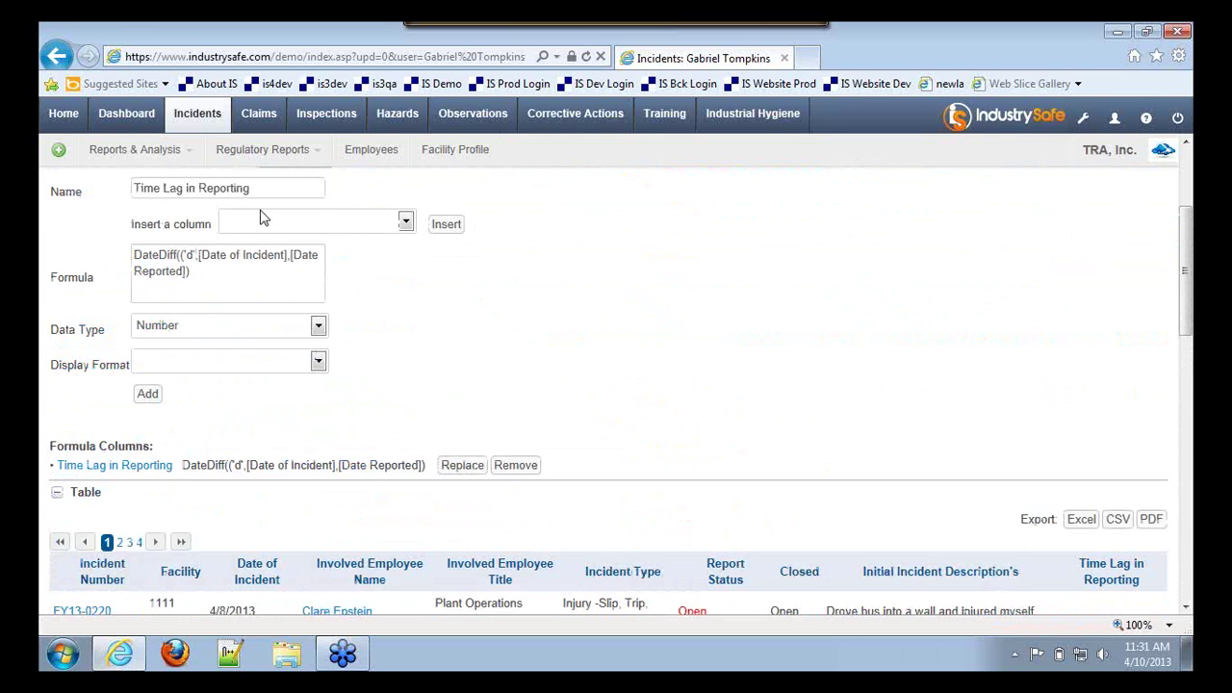
left_click(81, 248)
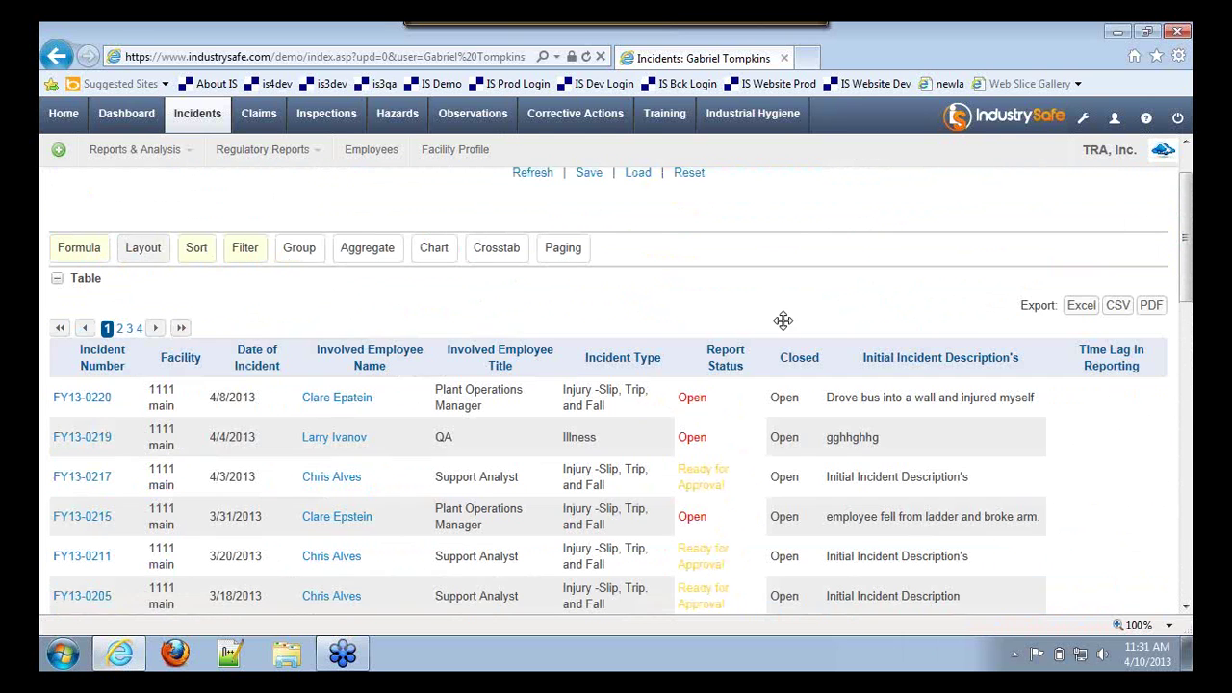
Step: Move the Time Lag in Reporting column directly after Involved Employee Title and sort the table by Date of Incident, newest first
left_click_drag(1131, 358, 648, 397)
left_click_drag(487, 357, 385, 366)
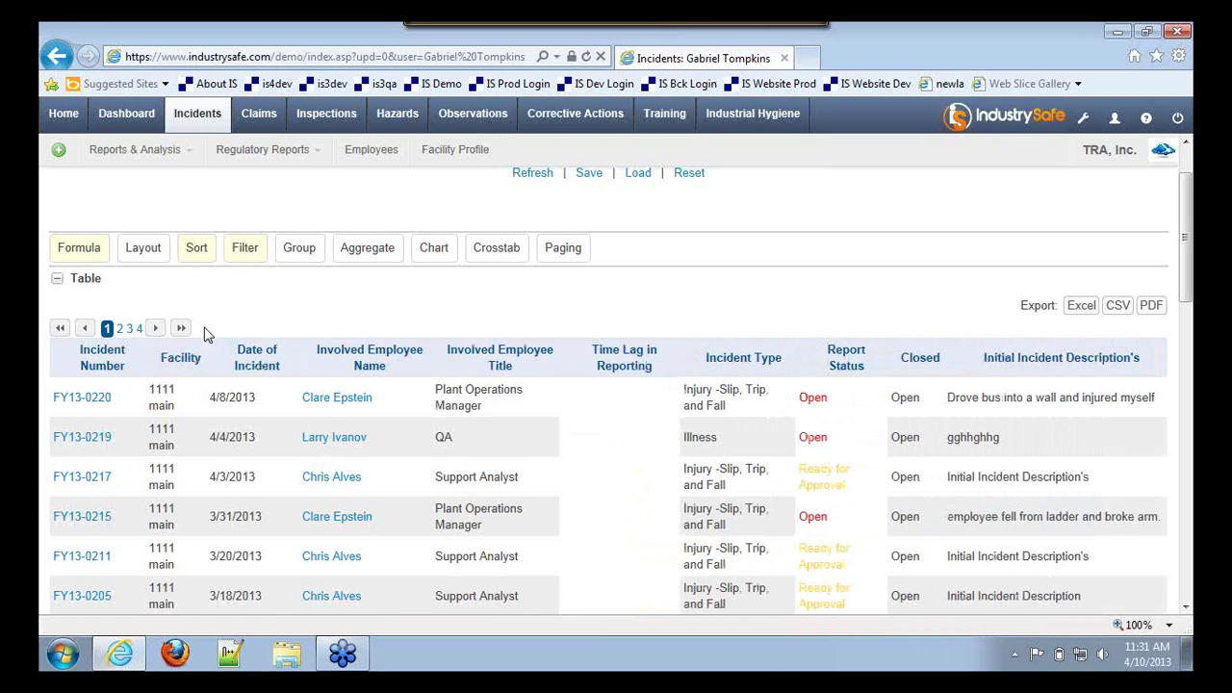
left_click(278, 361)
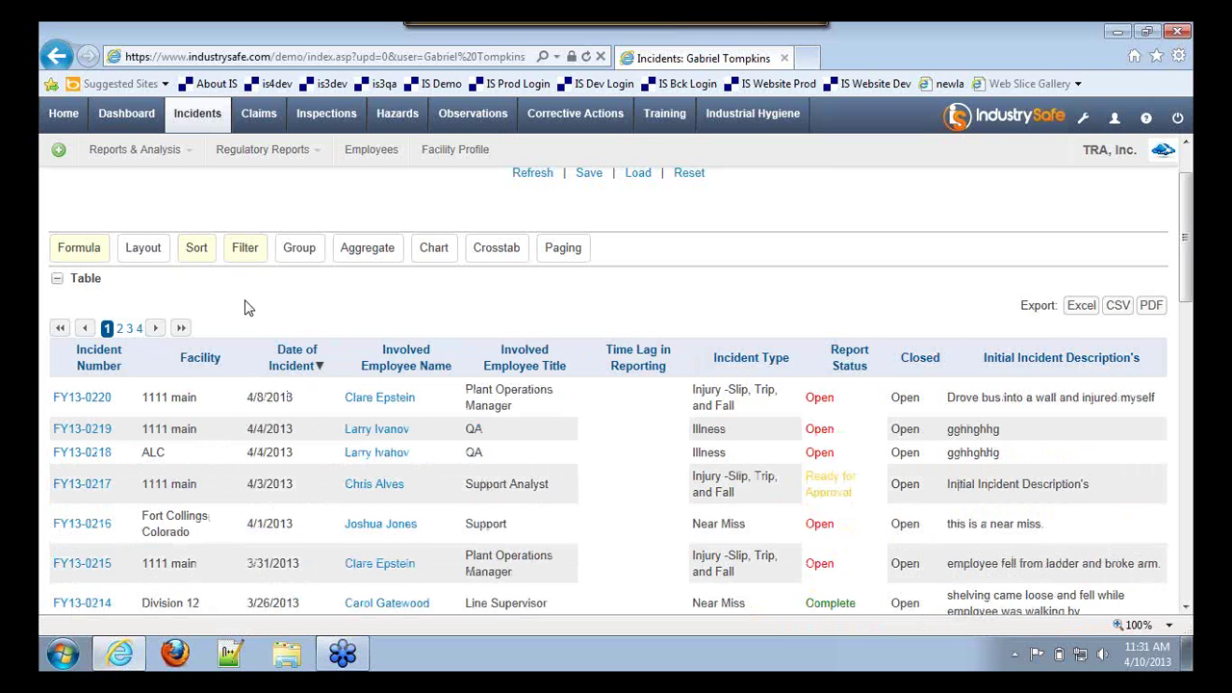
Step: Mark Supervisor's Name and Preparer's Name as visible columns, apply the layout and close the layout settings
left_click(142, 250)
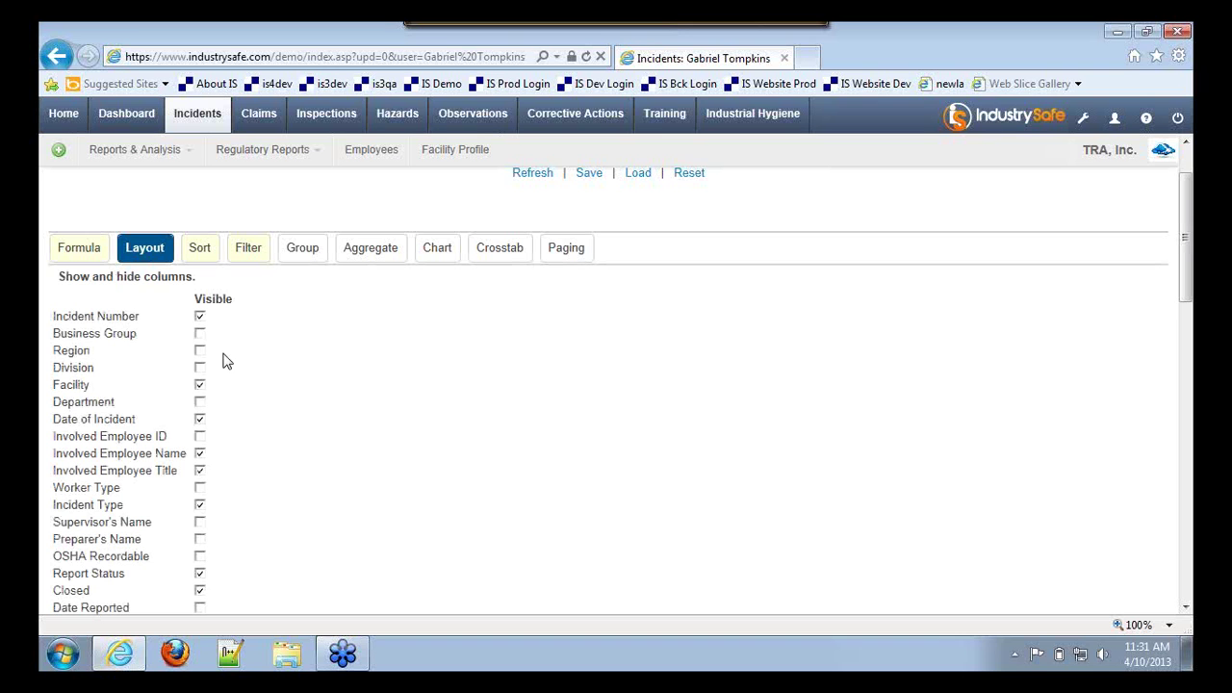
scroll(235, 372, "down", 2)
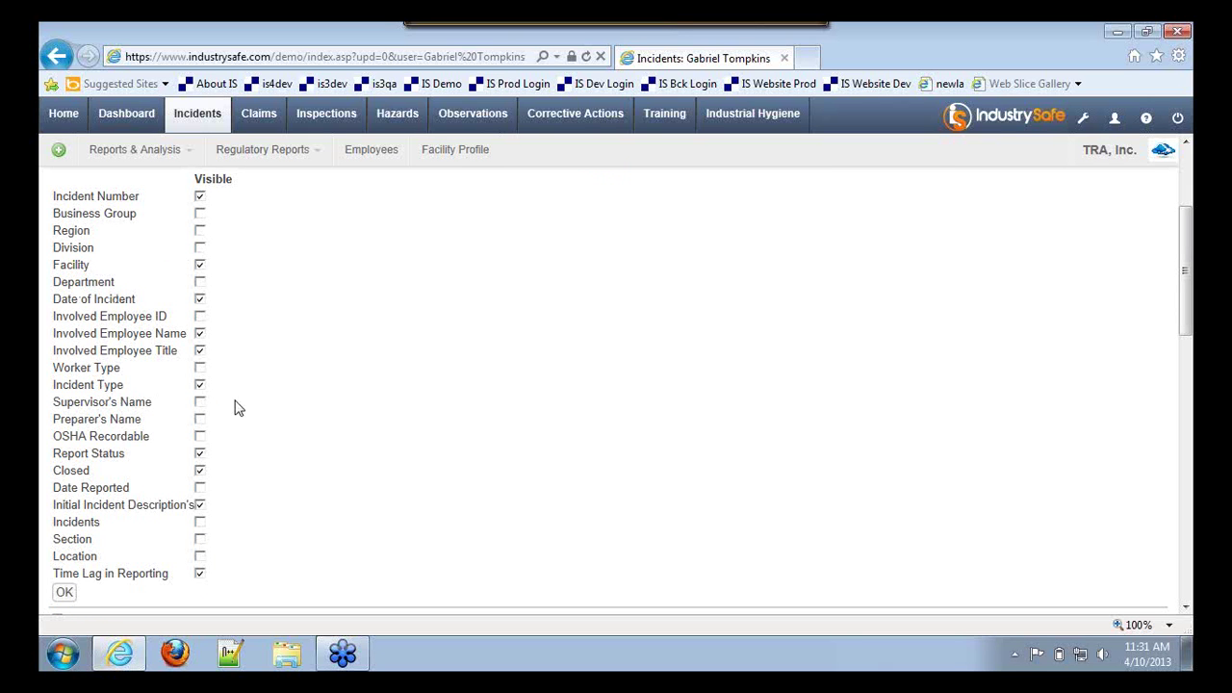
left_click(200, 403)
left_click(200, 420)
scroll(102, 468, "up", 2)
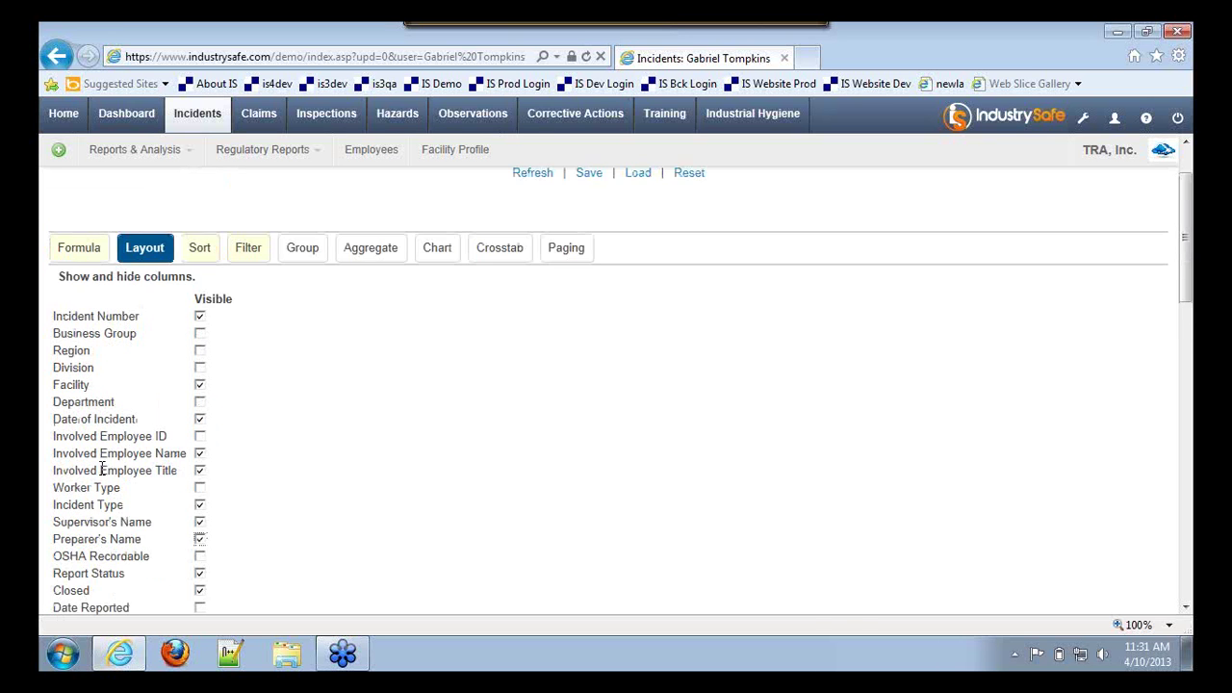
scroll(102, 468, "down", 2)
left_click(63, 592)
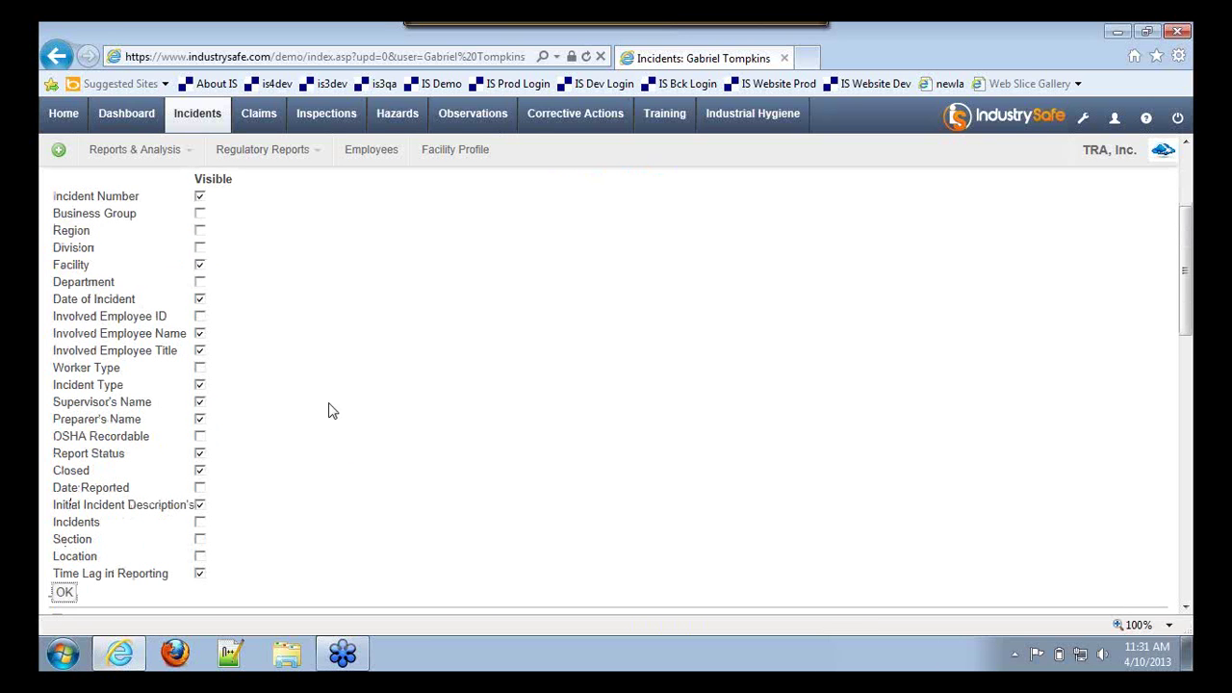
scroll(165, 217, "up", 4)
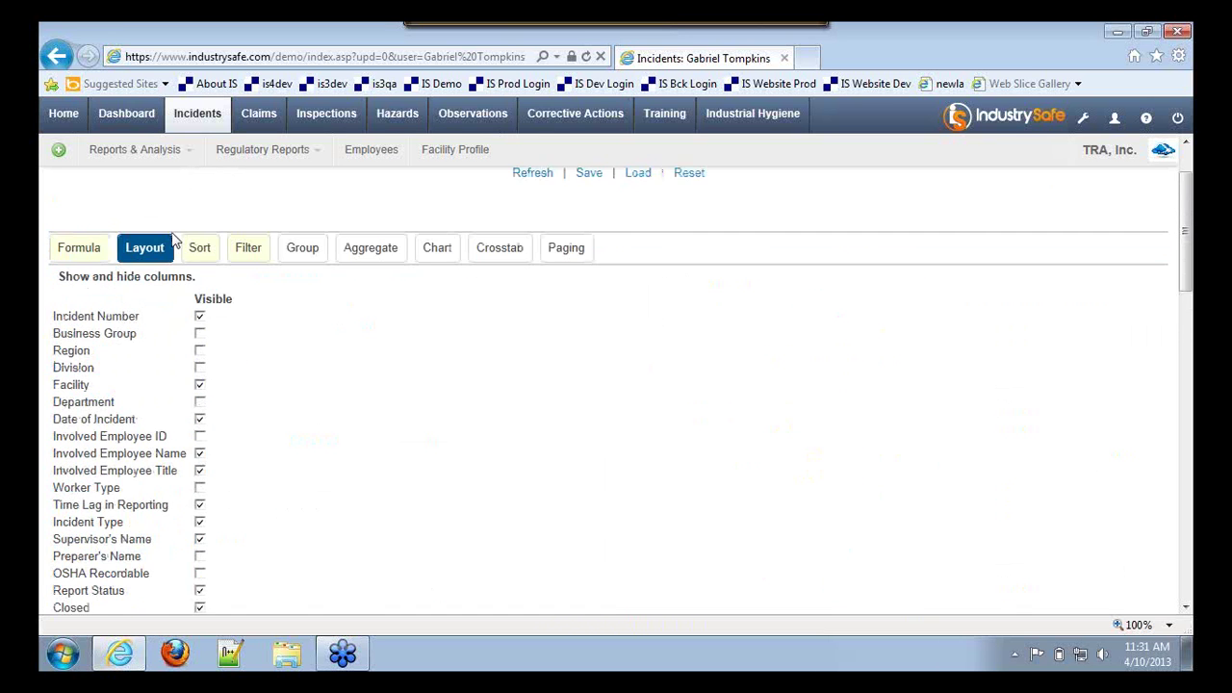
left_click(144, 335)
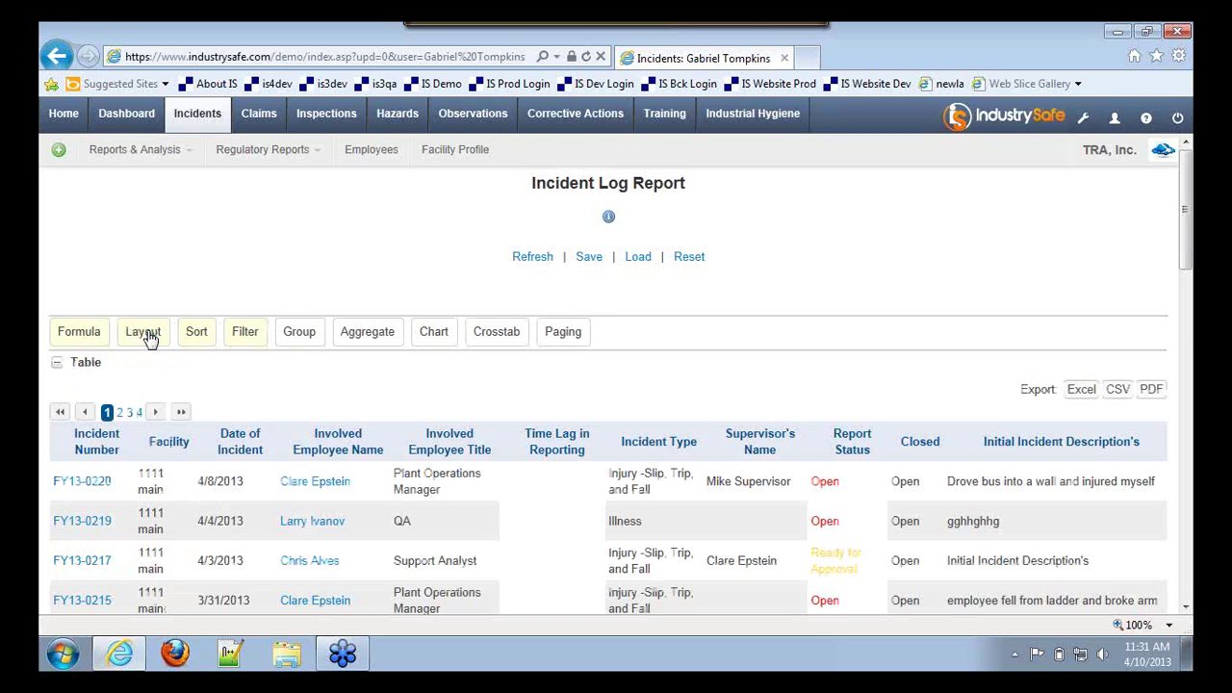
Step: Look through the incident table's columns and rows after the layout change and return to the report's beginning
left_click_drag(544, 441, 770, 453)
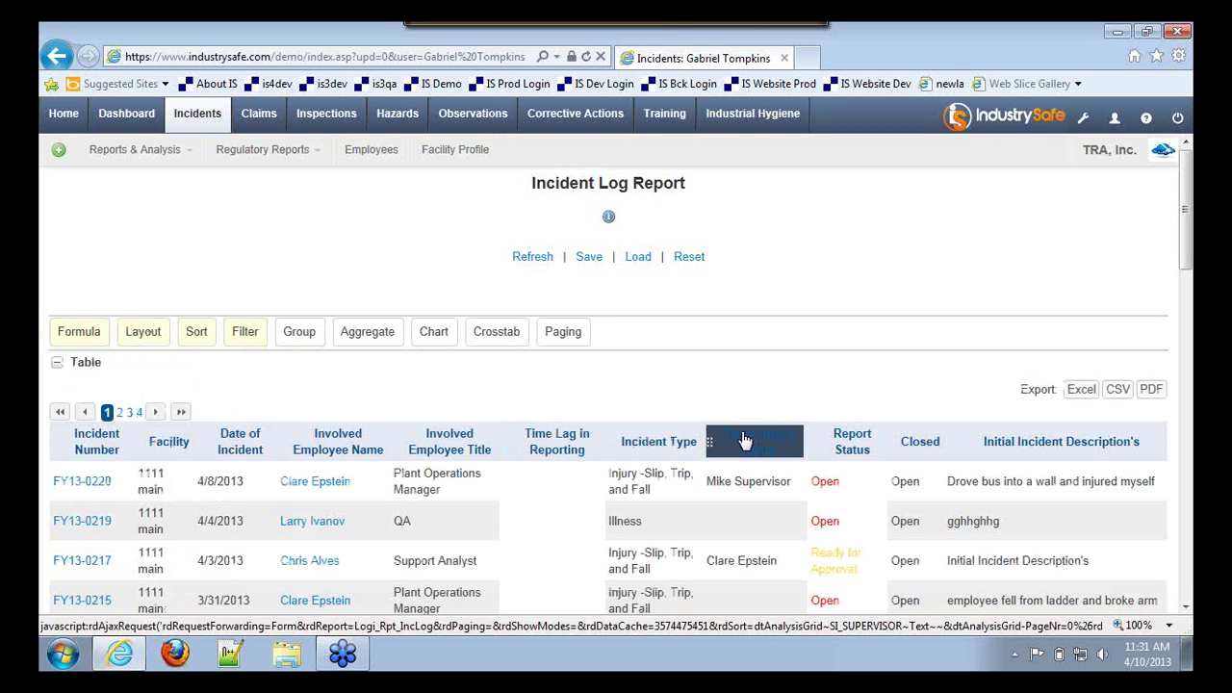
scroll(695, 402, "down", 3)
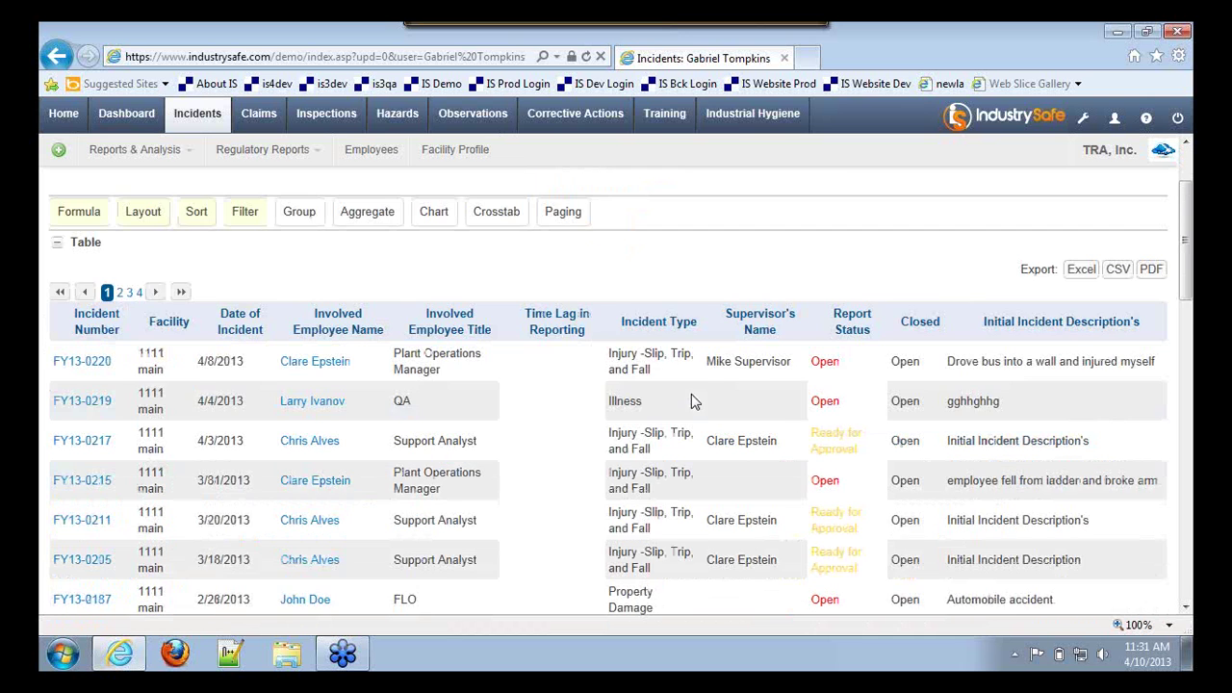
scroll(695, 402, "down", 3)
scroll(378, 535, "up", 6)
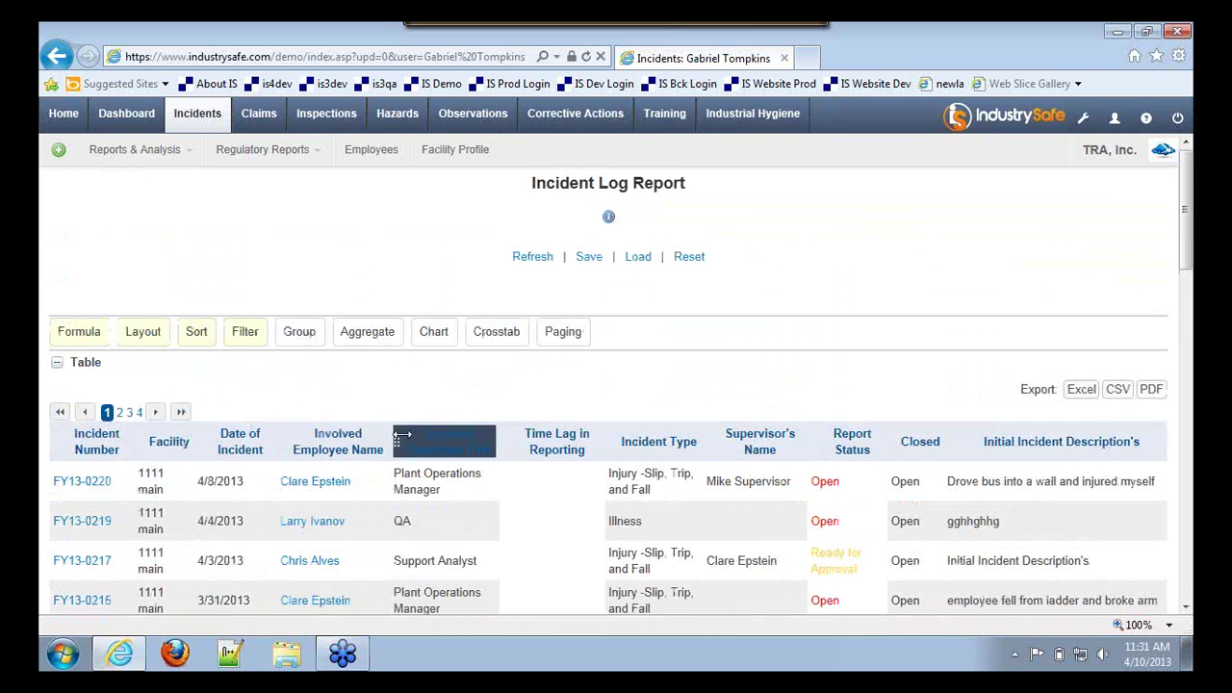
scroll(568, 449, "down", 6)
scroll(573, 462, "down", 5)
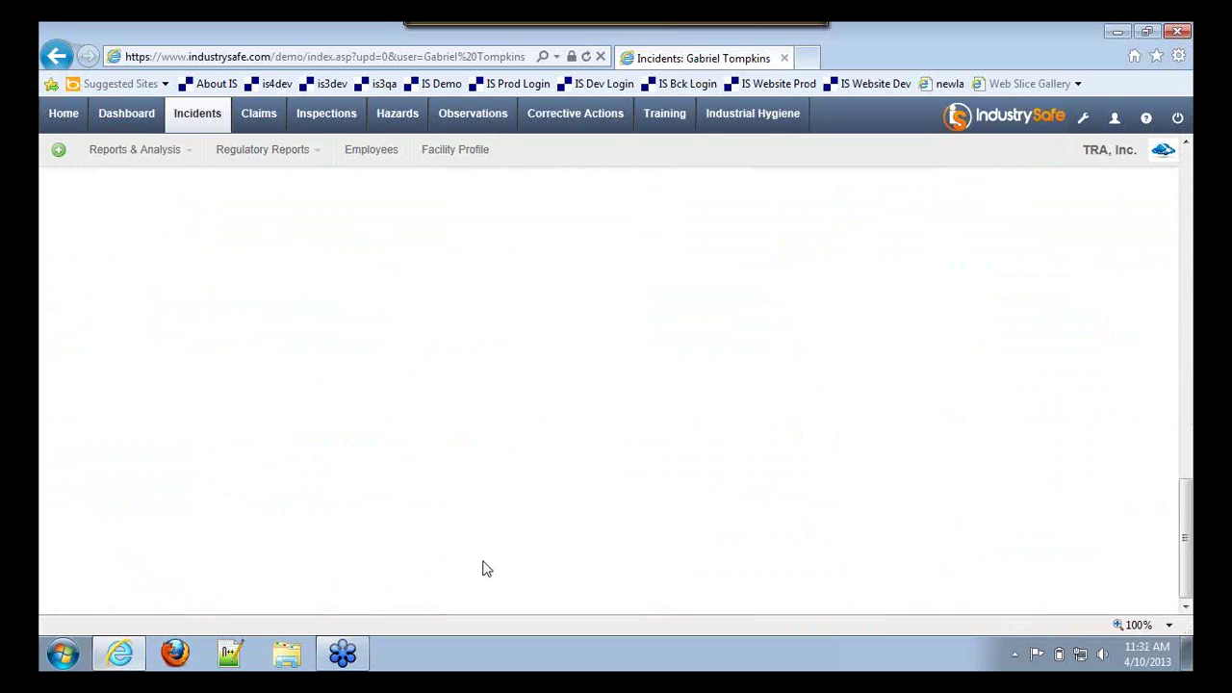
scroll(484, 569, "up", 10)
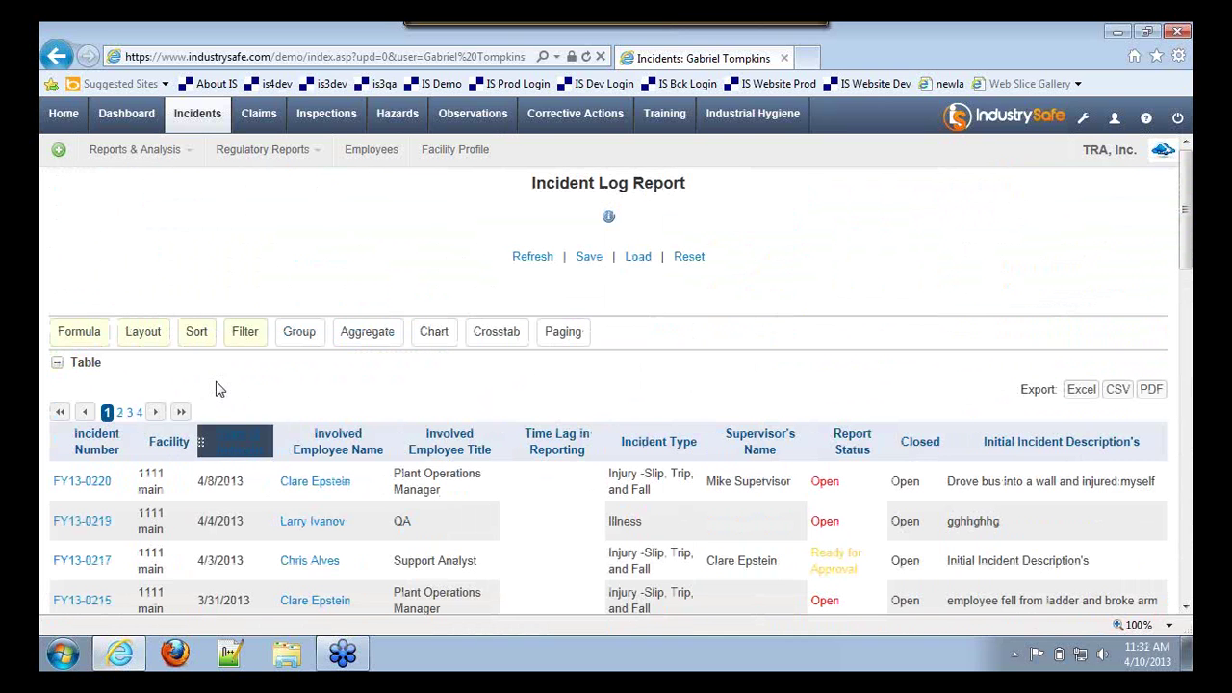
Step: Add Department in ascending direction to the report's sort order columns
left_click(197, 332)
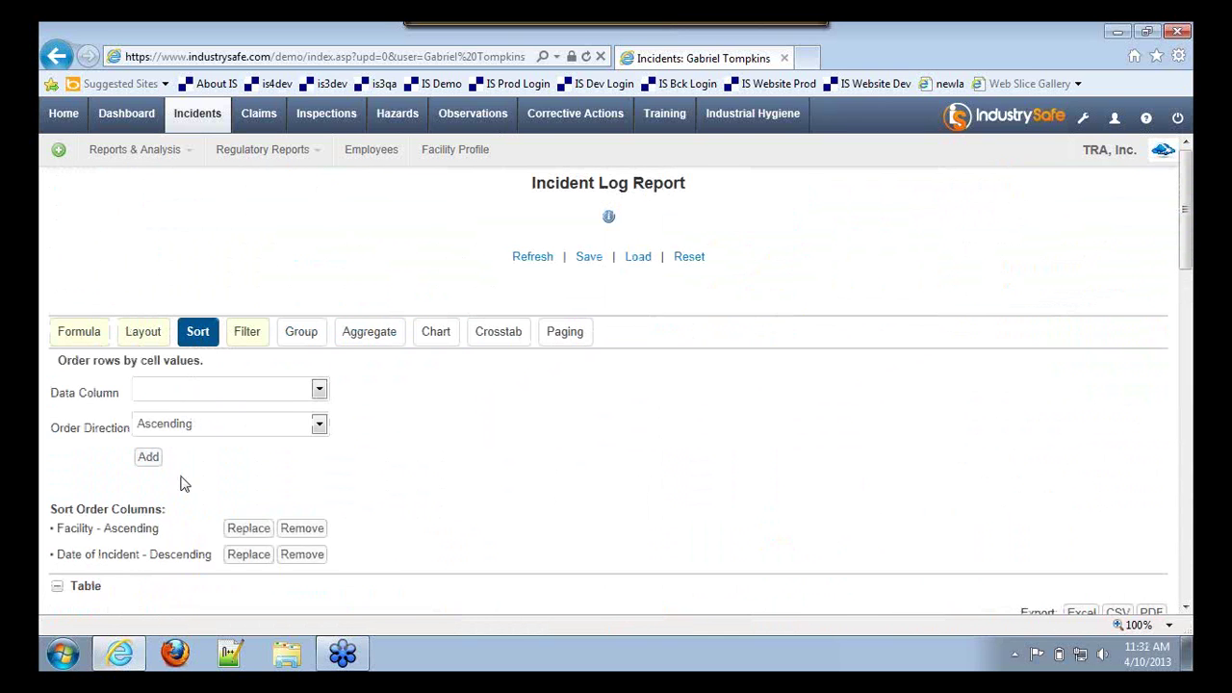
scroll(184, 484, "down", 1)
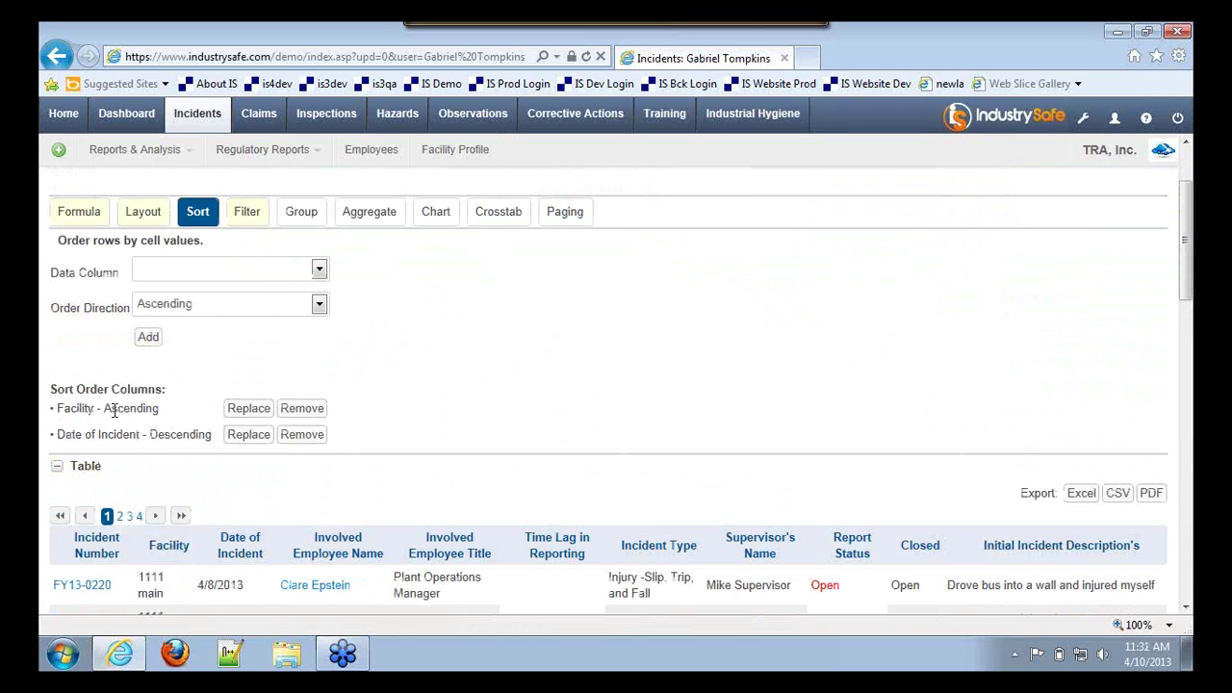
left_click(178, 274)
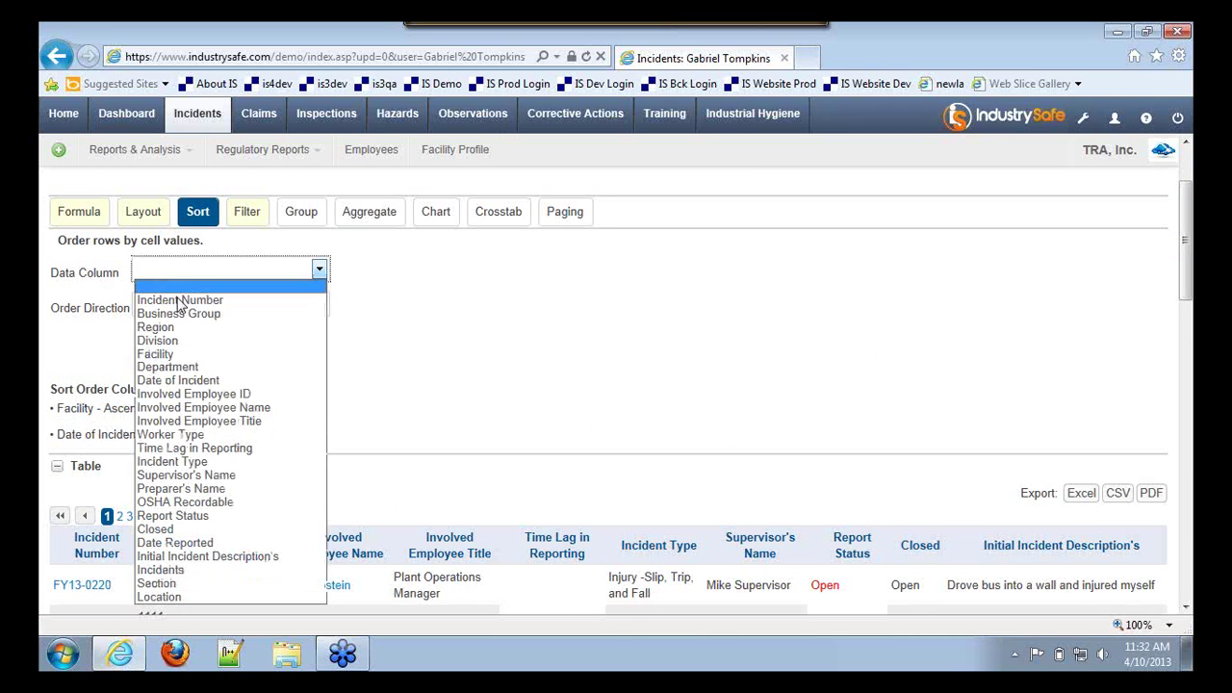
left_click(202, 370)
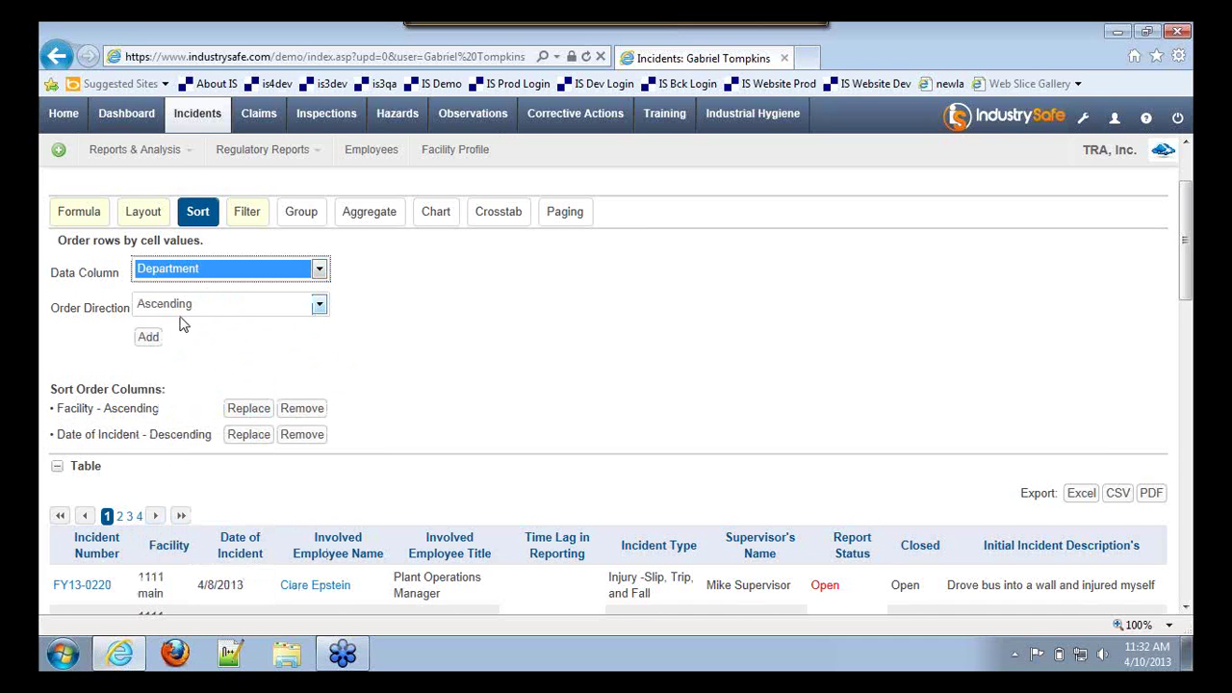
left_click(151, 338)
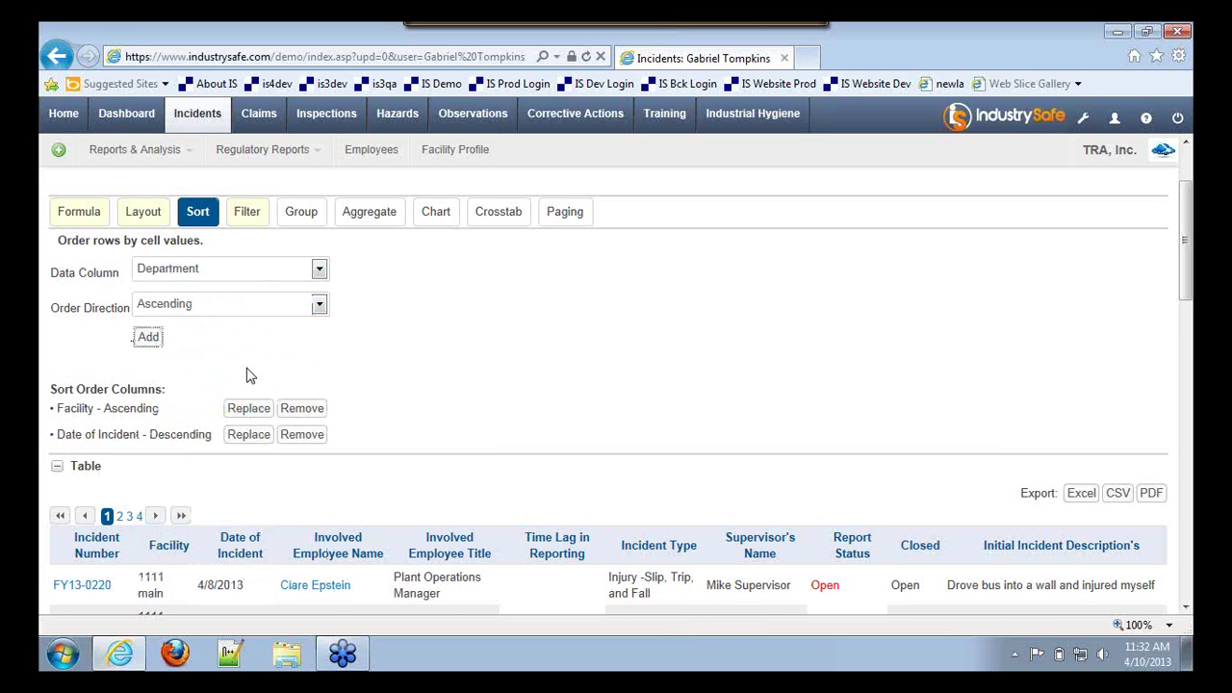
Step: Remove Facility from the sort order columns and close the sort settings
left_click(303, 408)
left_click(596, 412)
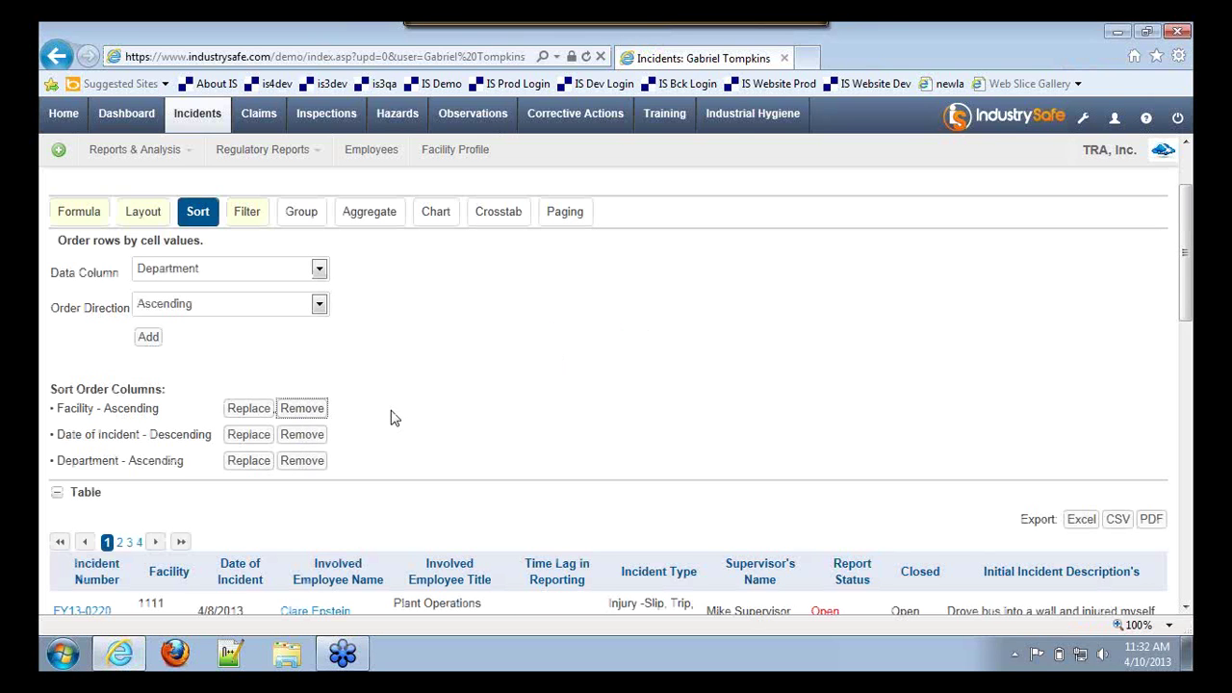
left_click(195, 216)
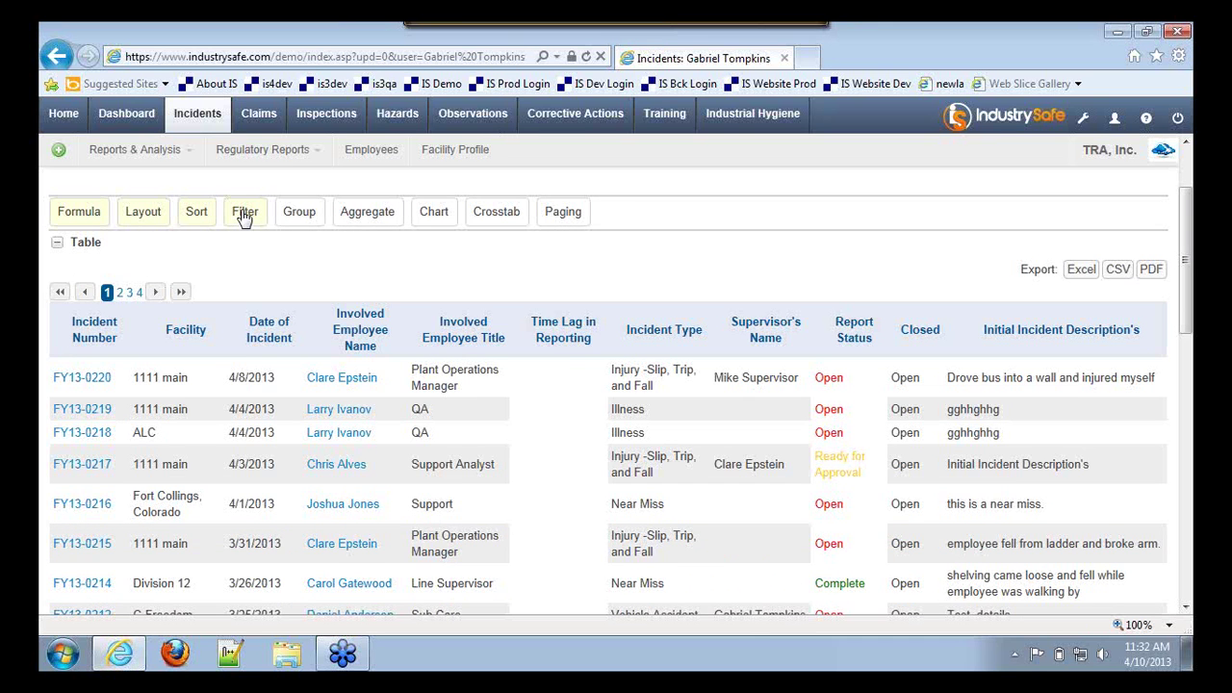
Step: Add a filter that limits the incident log to rows where Facility equals 1111 main
left_click(244, 213)
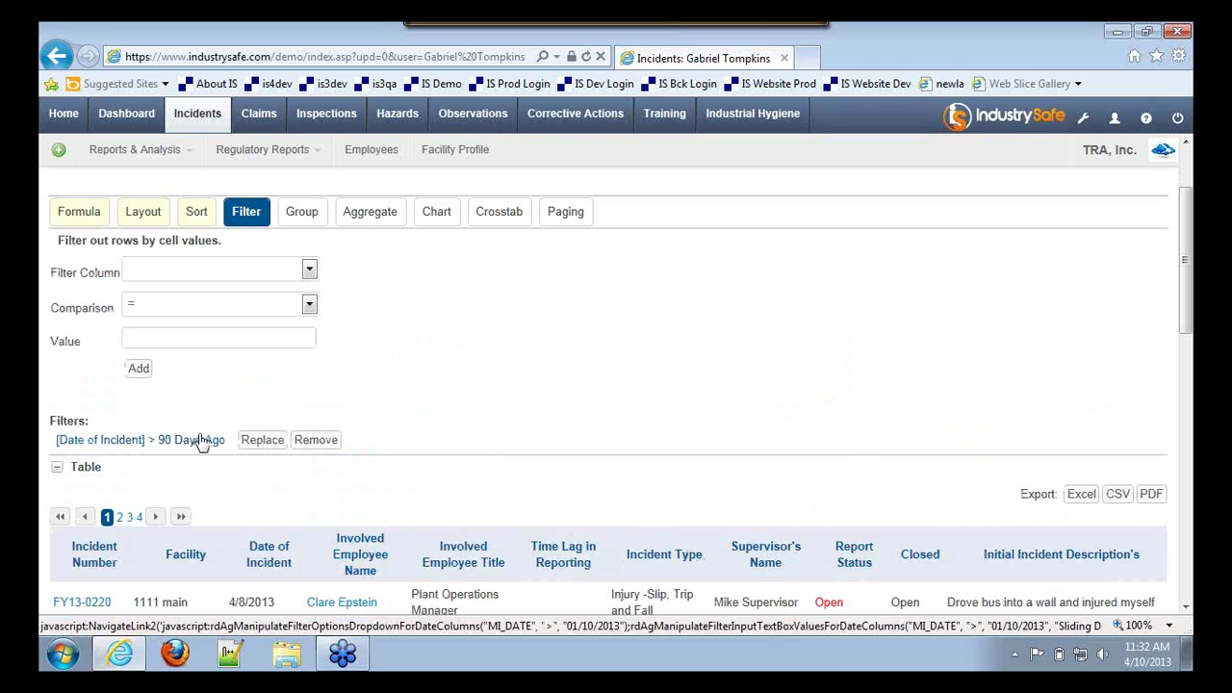
left_click(173, 279)
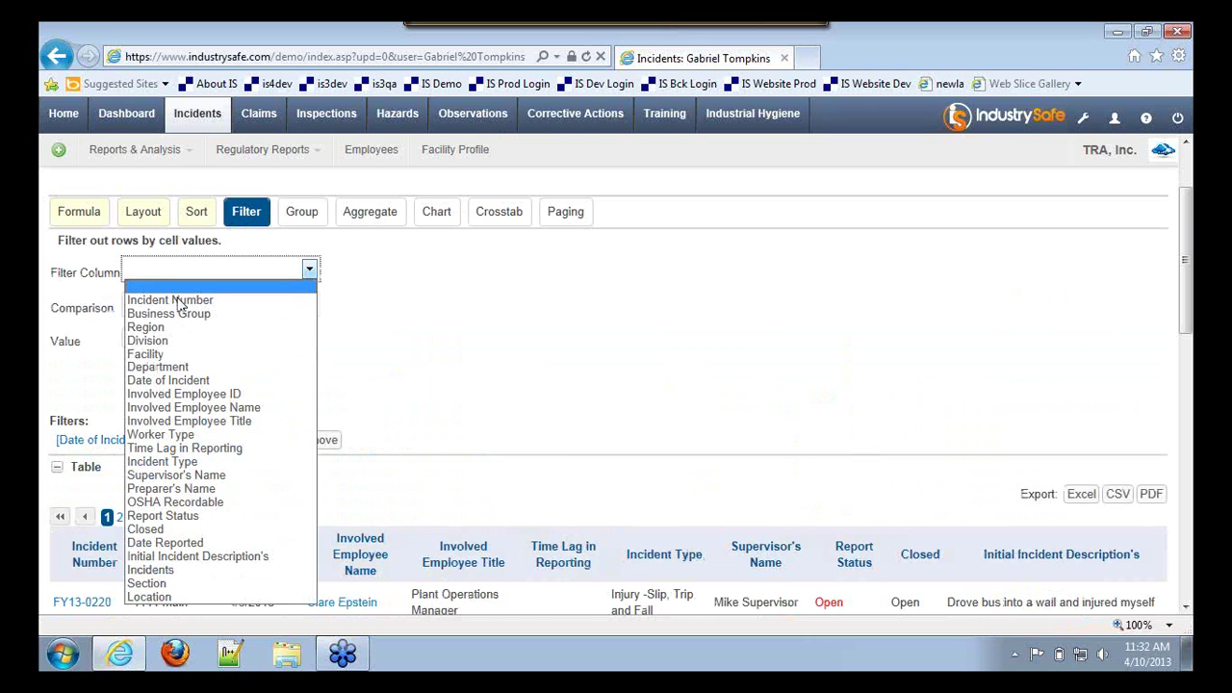
left_click(179, 354)
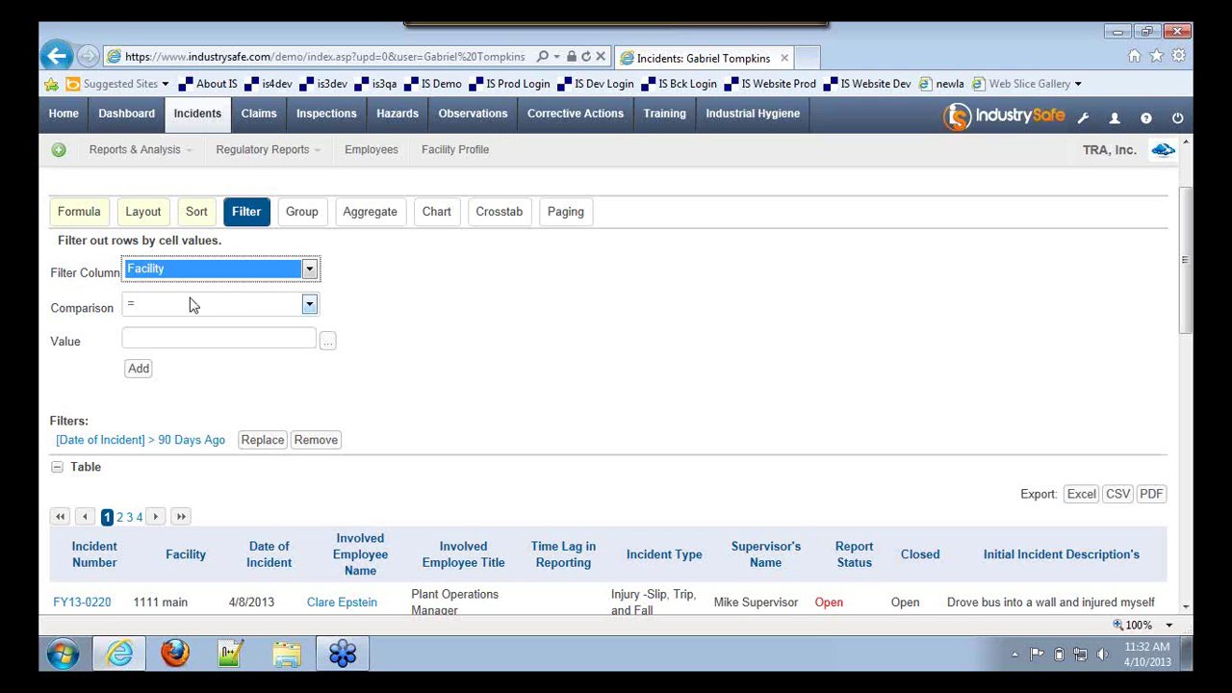
left_click(328, 343)
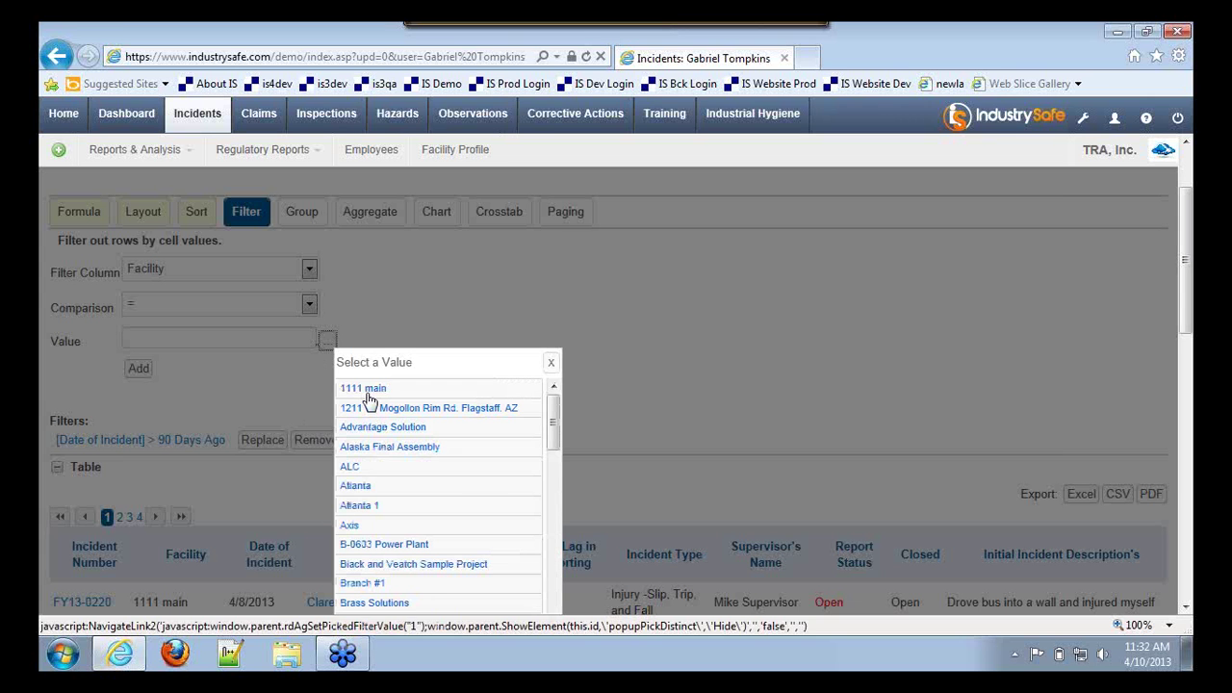
left_click(366, 389)
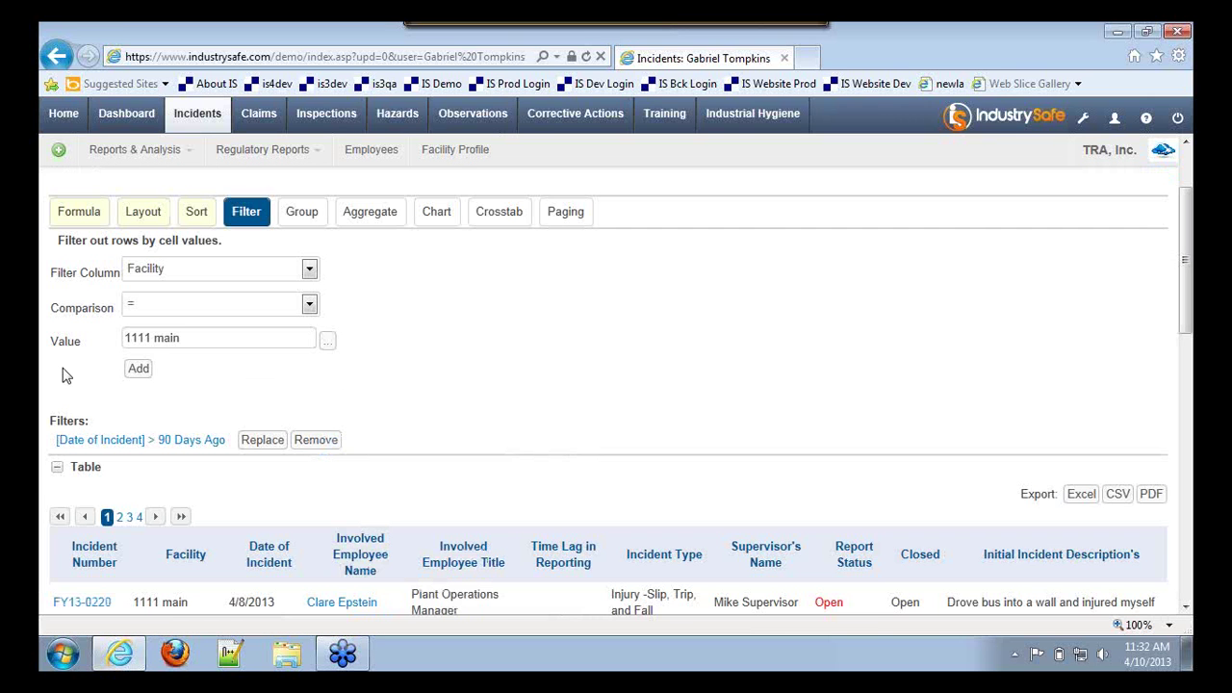
left_click(145, 381)
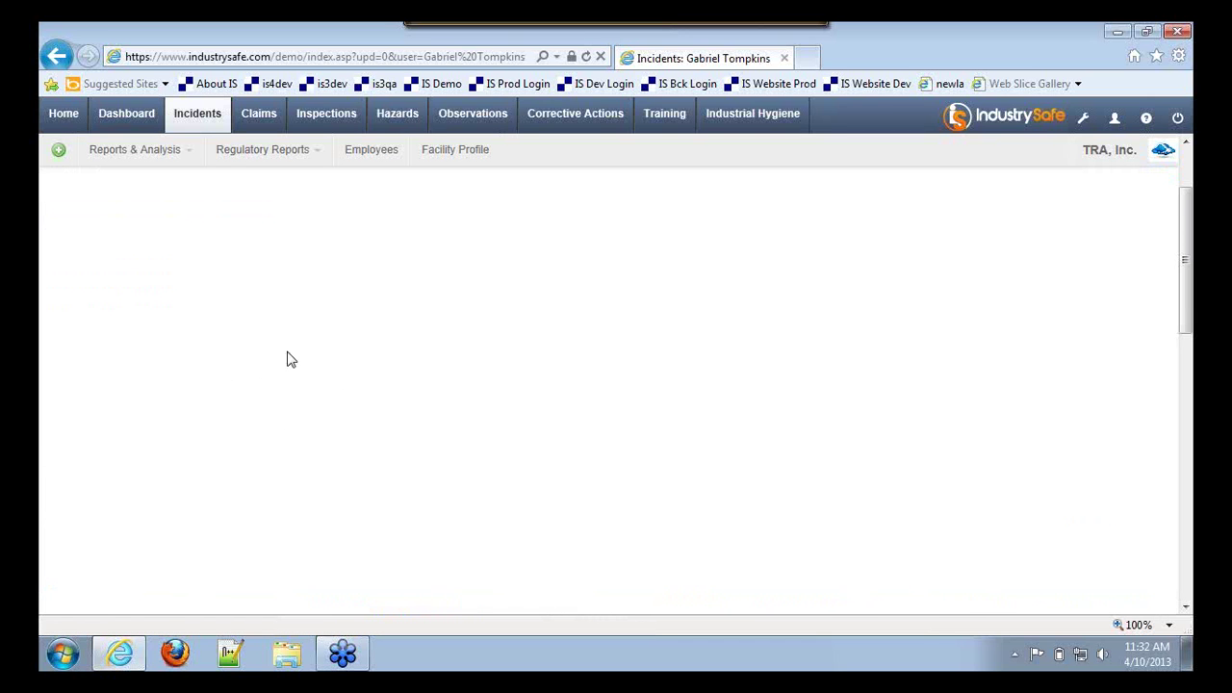
Step: Add a filter for Facility equals Advantage Solution, change its And connector to Or, and close the filter settings
left_click(327, 343)
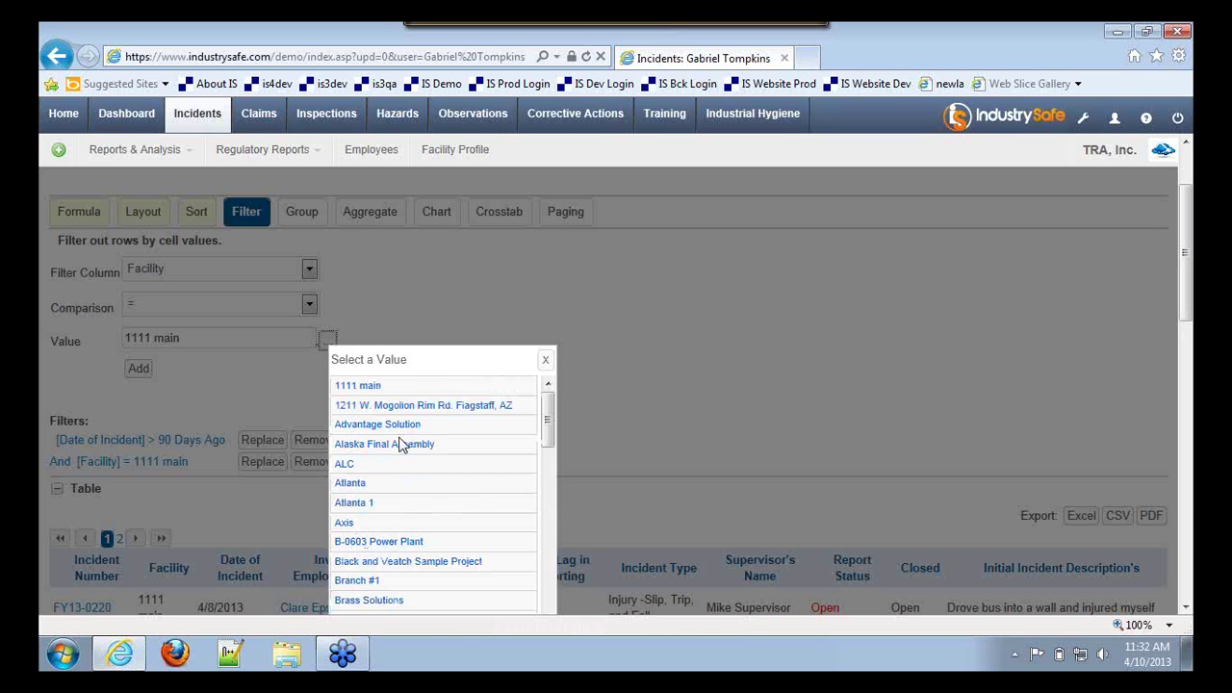
left_click(402, 424)
left_click(150, 374)
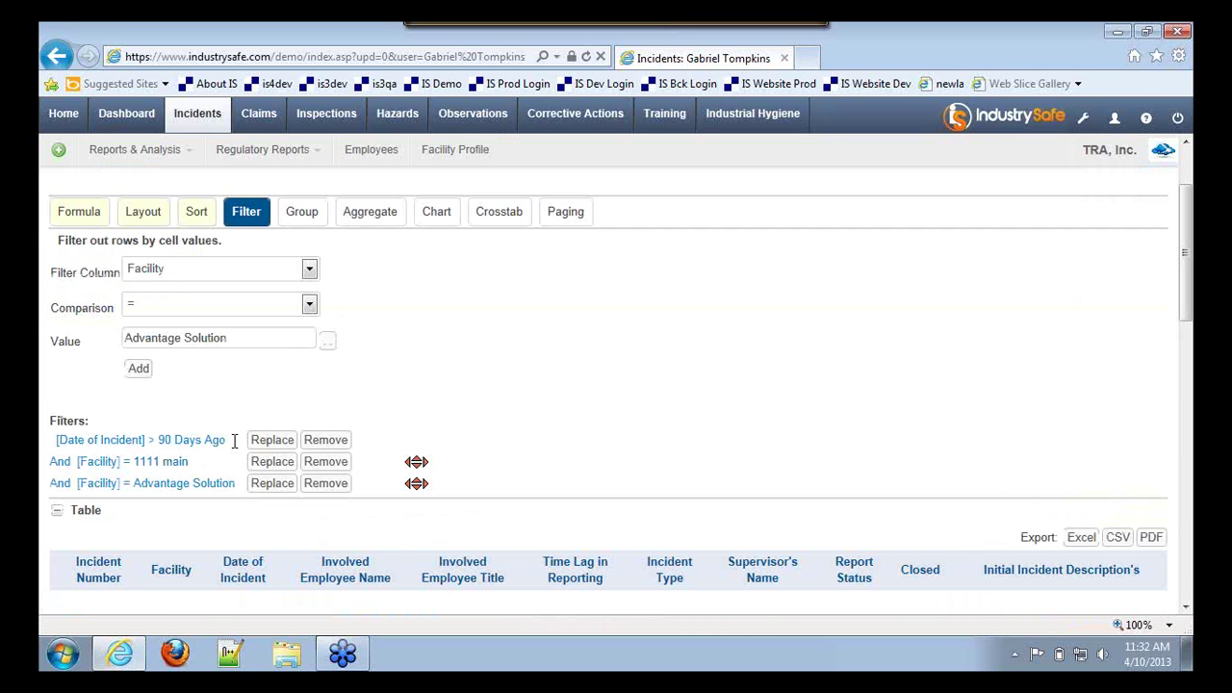
left_click(58, 488)
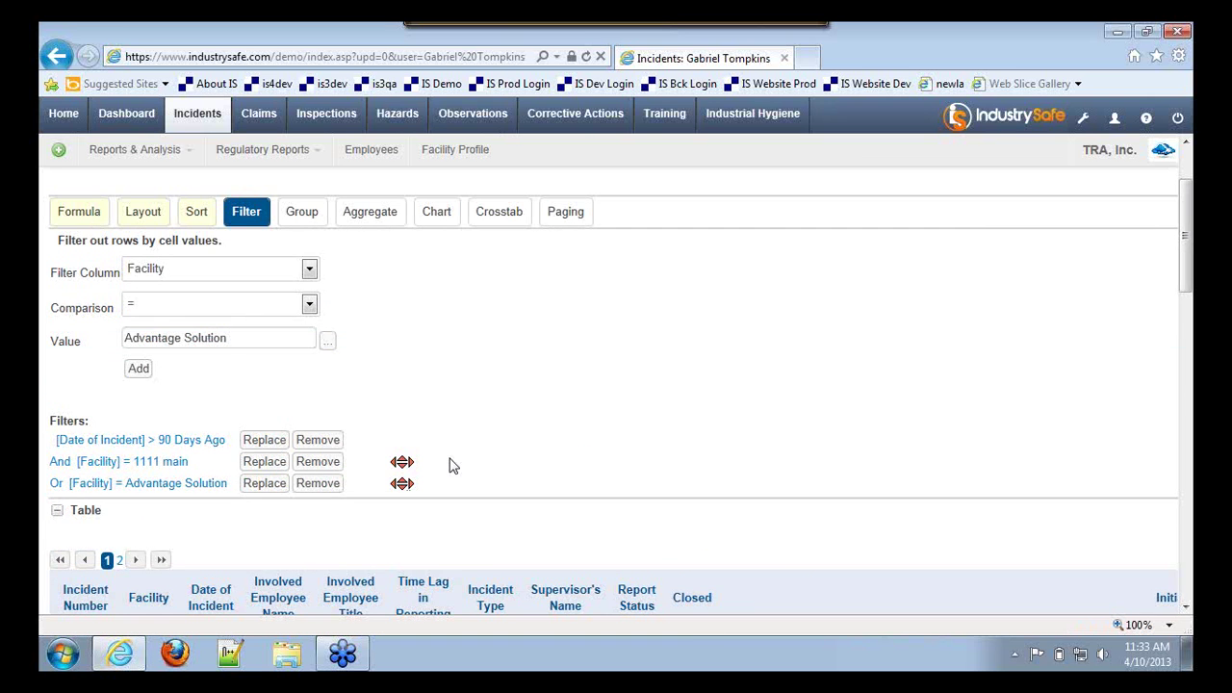
scroll(447, 465, "down", 4)
scroll(448, 465, "down", 2)
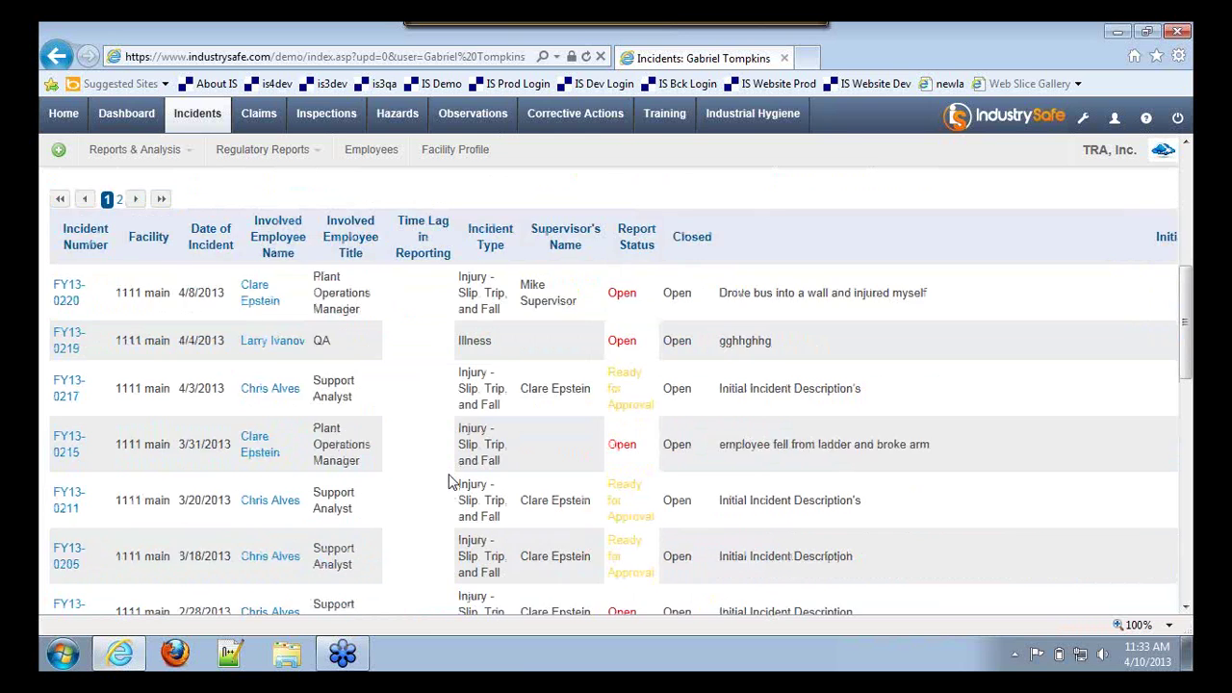
scroll(447, 482, "up", 3)
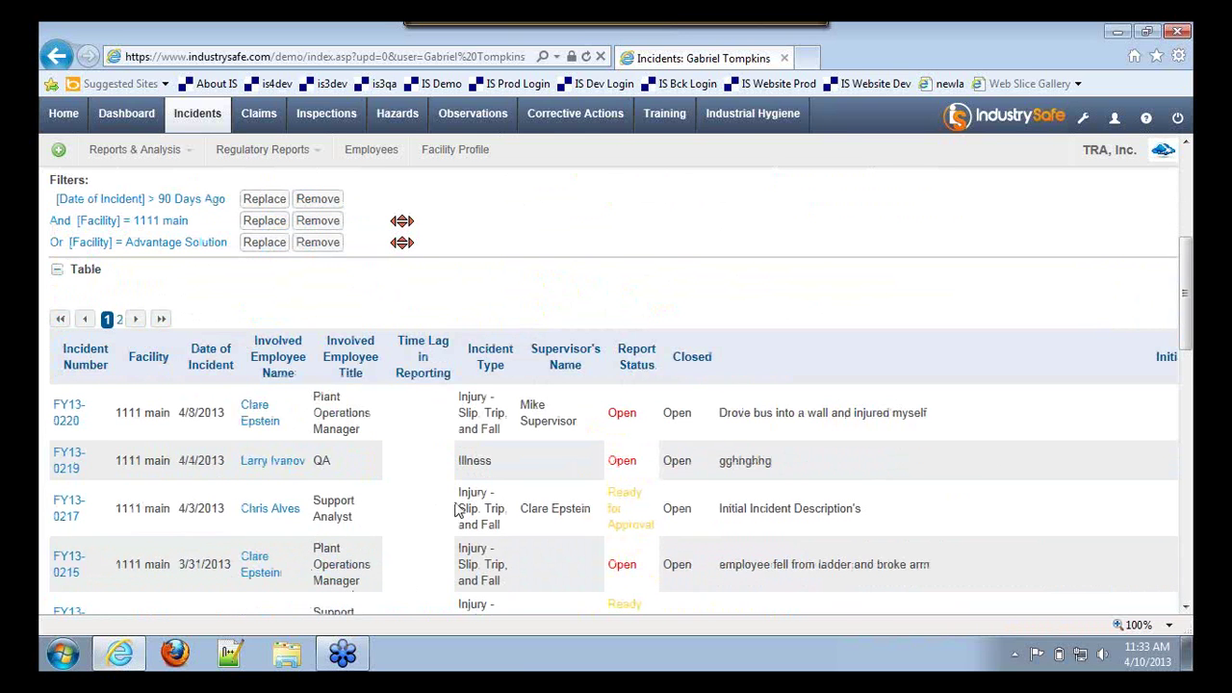
scroll(365, 349, "up", 6)
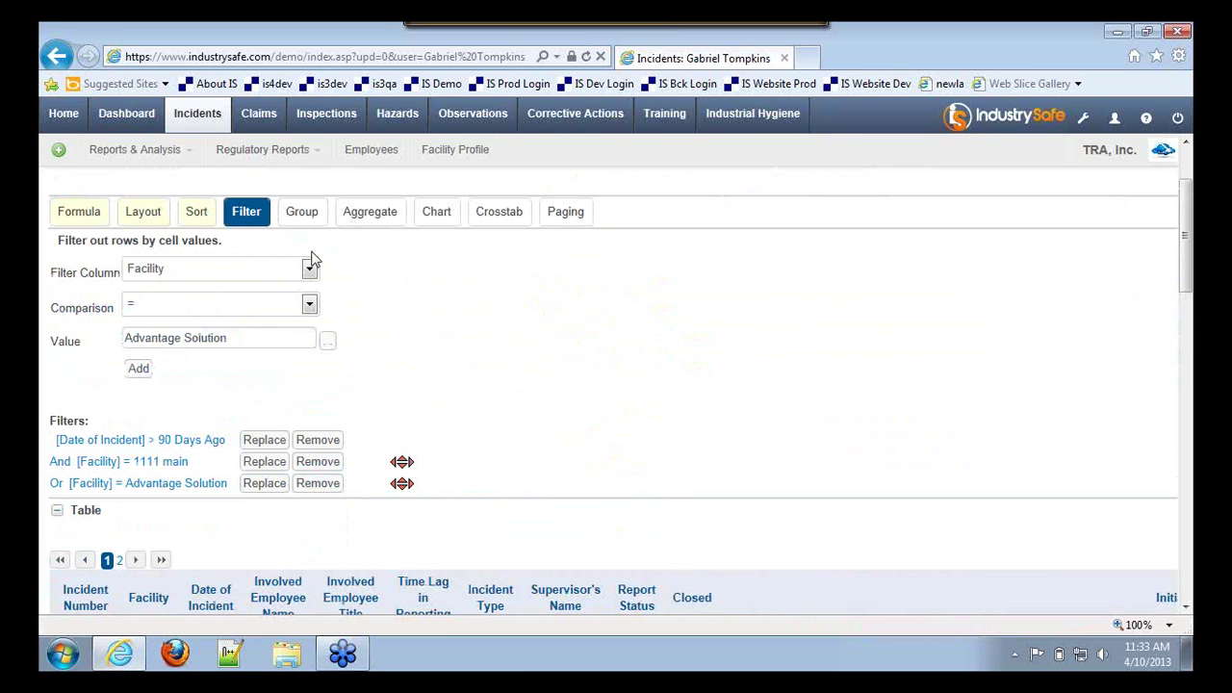
left_click(255, 217)
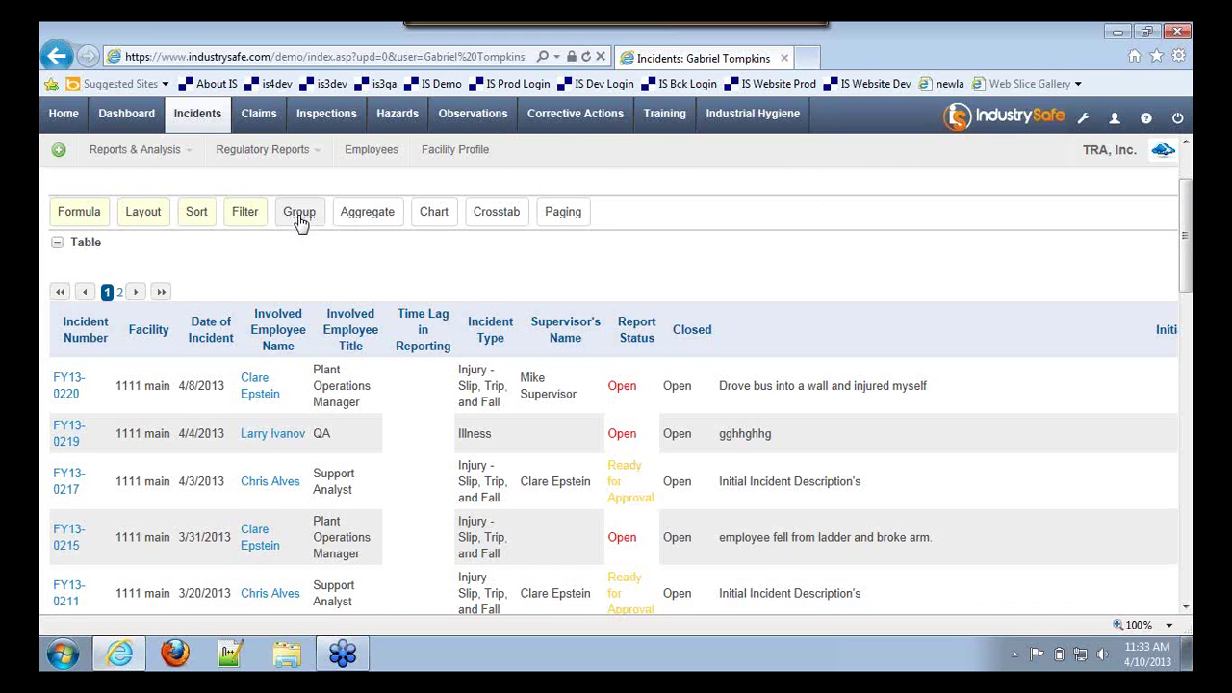
Step: Group the incident log rows by Facility
left_click(300, 220)
left_click(220, 269)
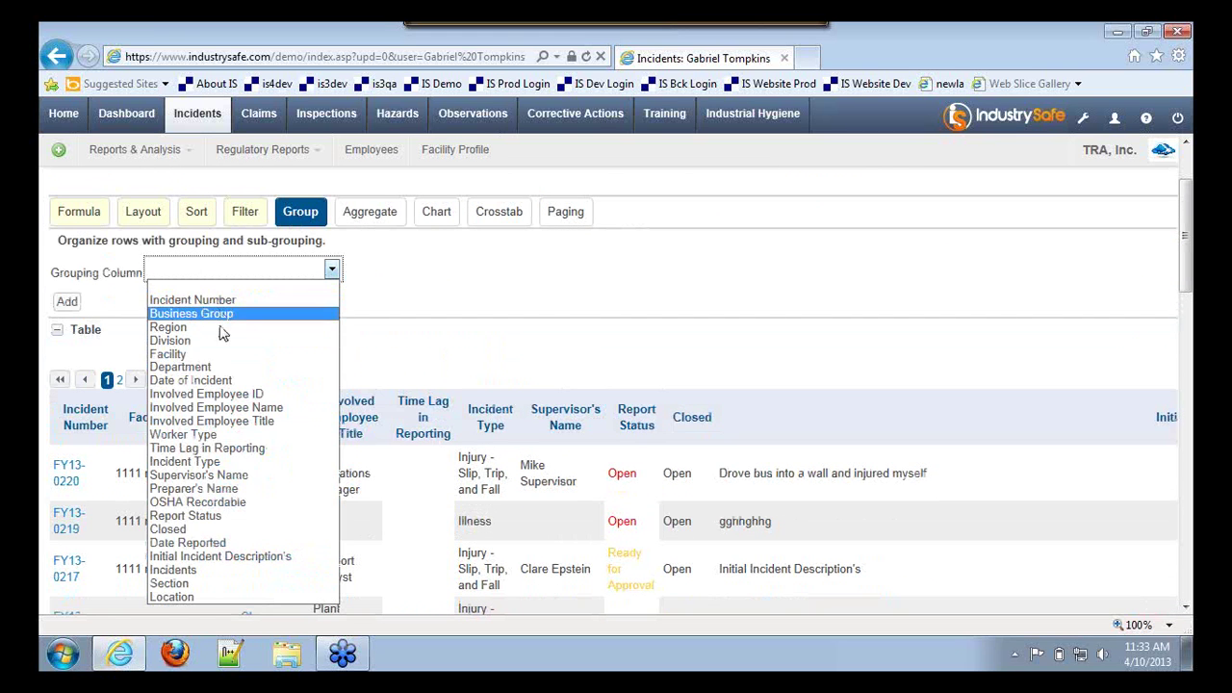
left_click(219, 356)
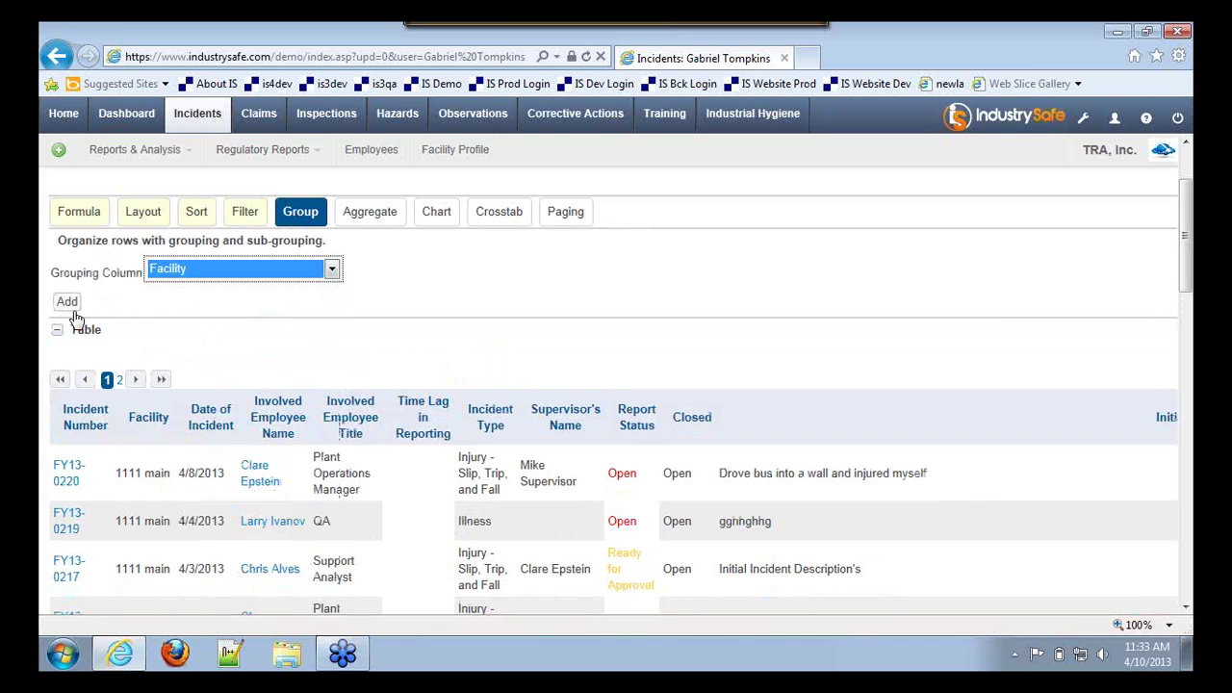
left_click(69, 305)
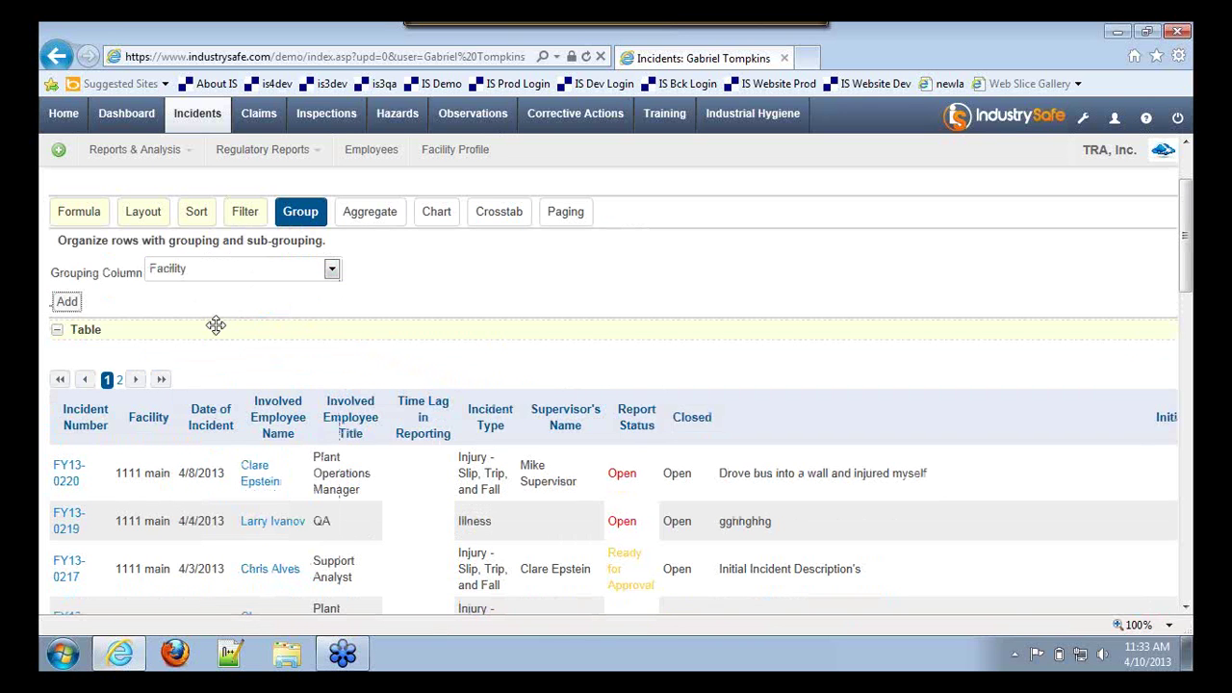
scroll(195, 409, "down", 2)
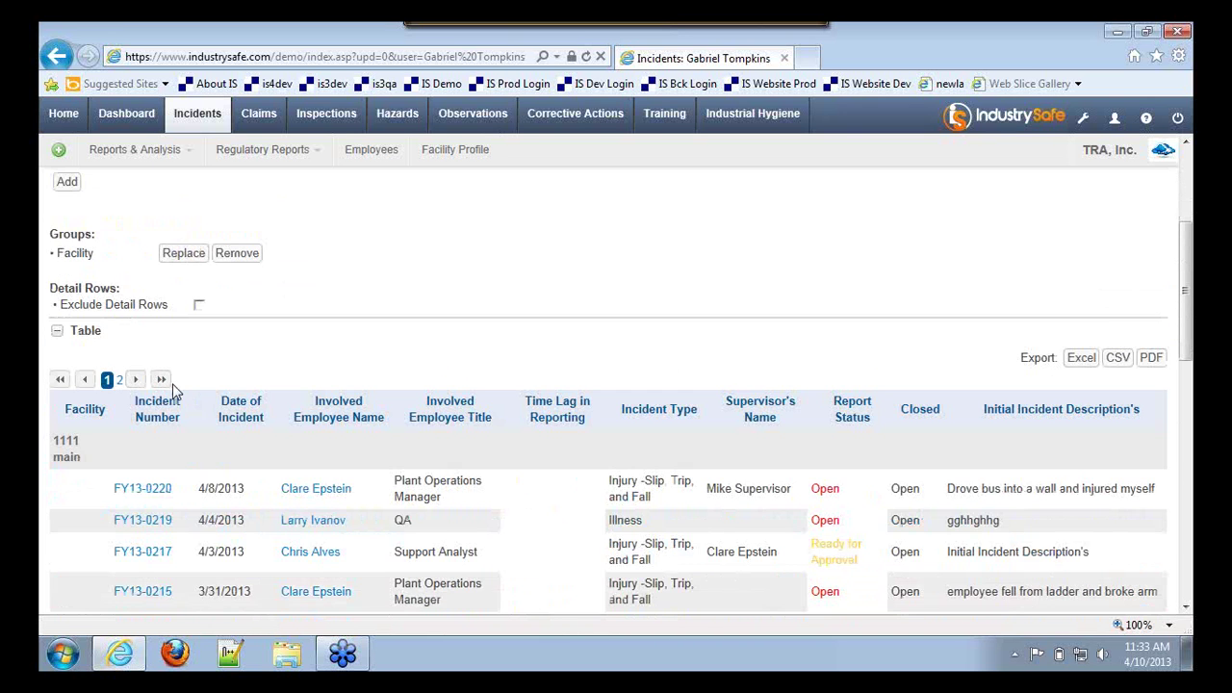
scroll(193, 350, "up", 2)
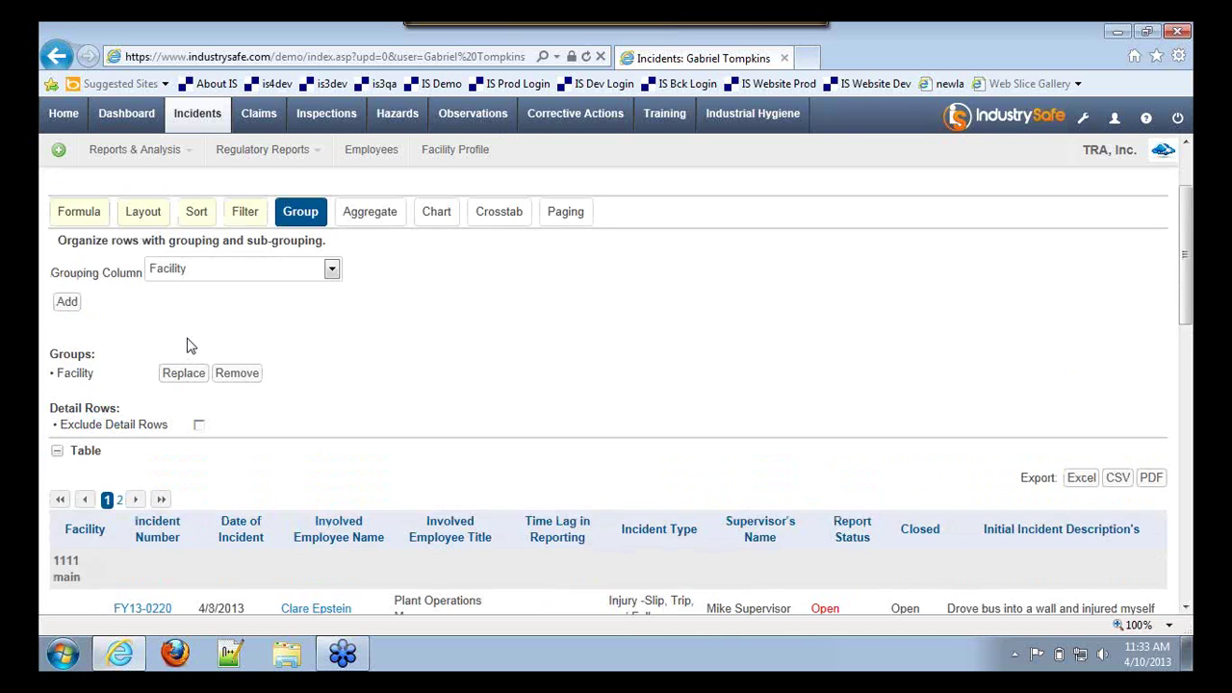
Step: Add Department as a second grouping level under Facility and close the grouping settings
left_click(207, 274)
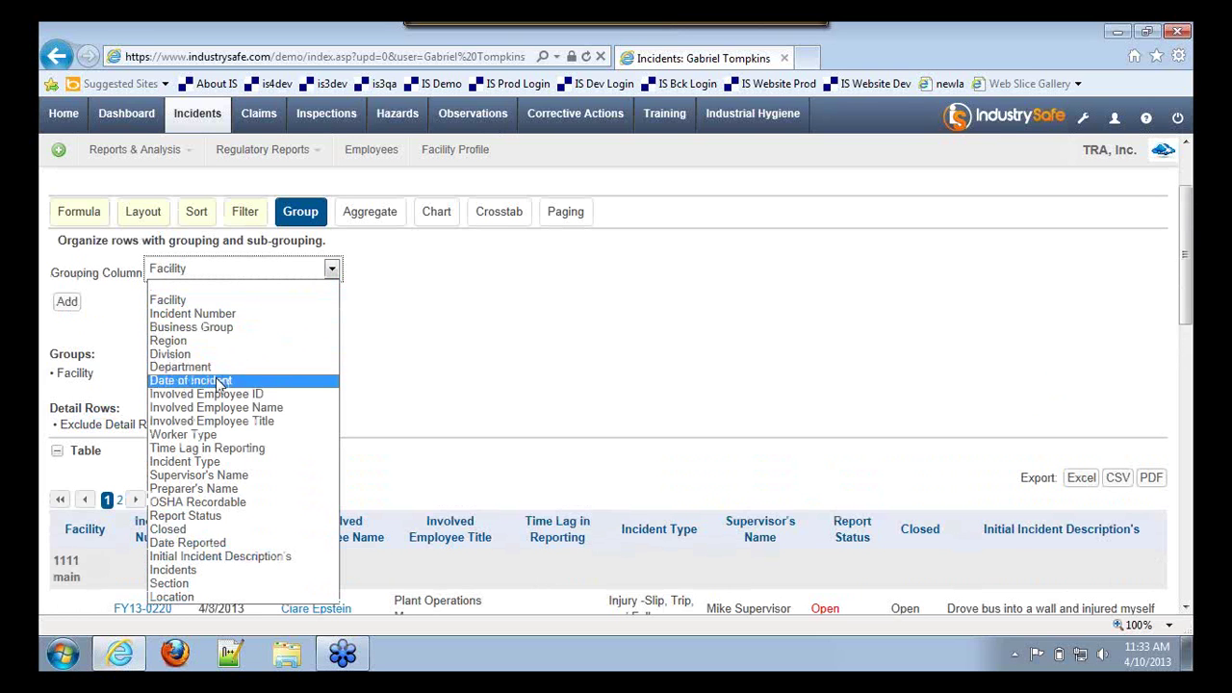
left_click(198, 367)
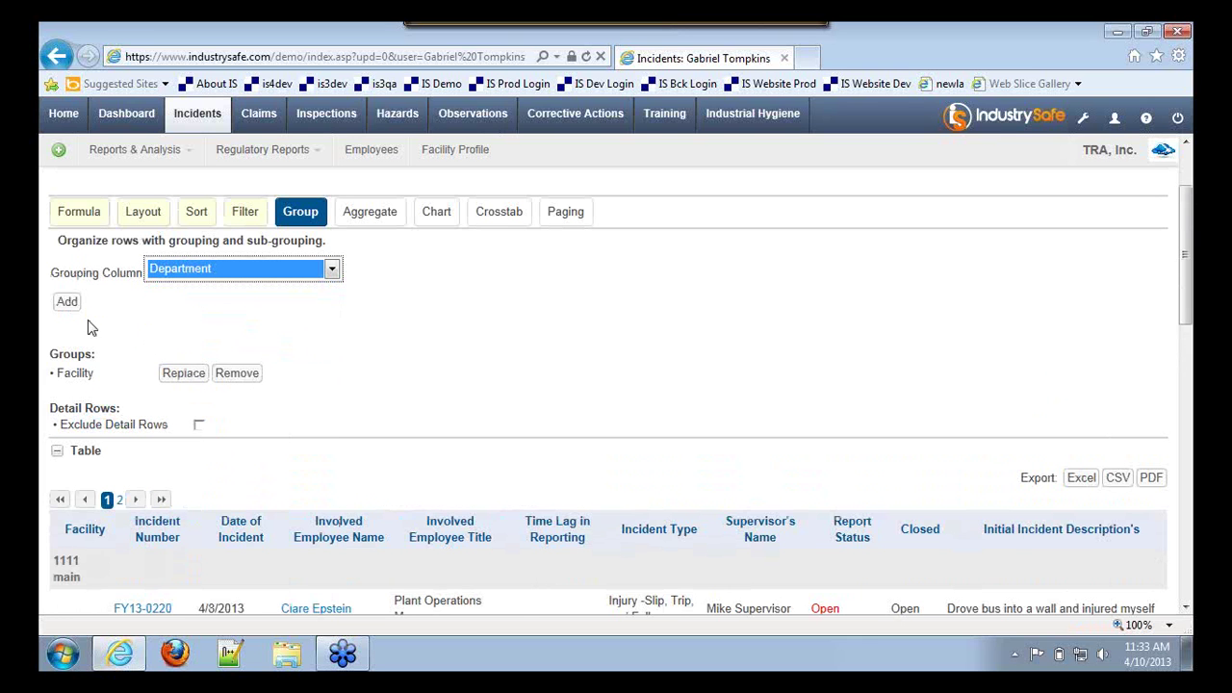
left_click(67, 301)
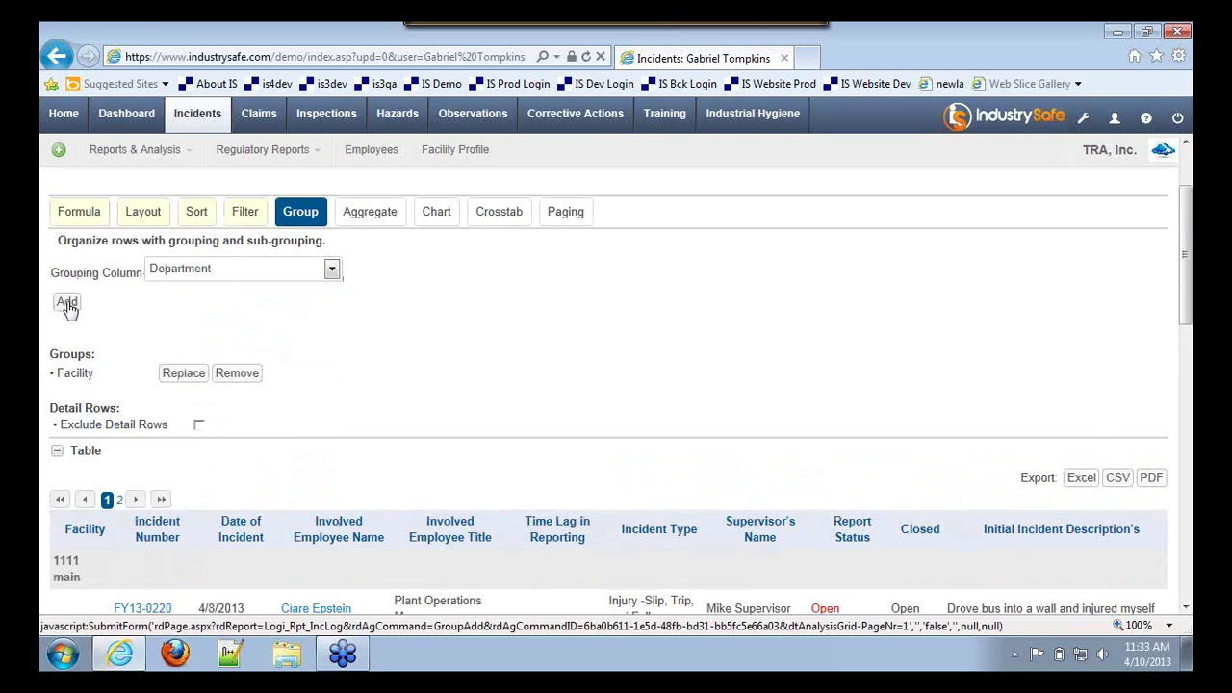
left_click(236, 373)
scroll(242, 470, "down", 1)
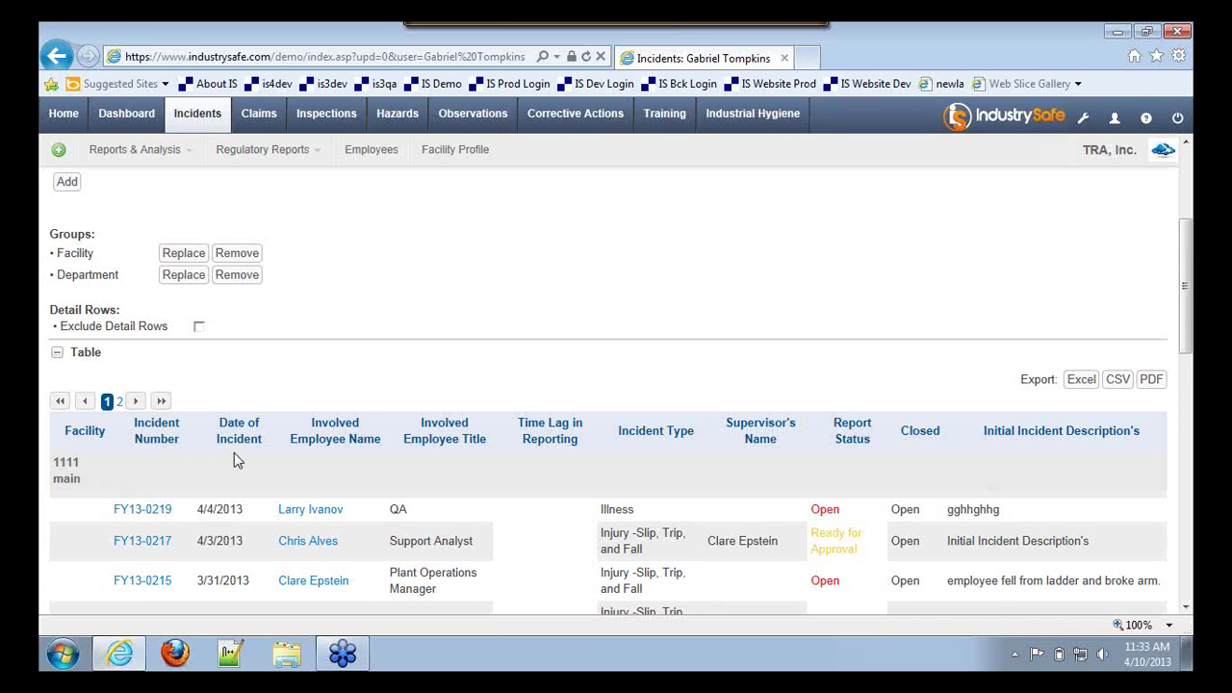
scroll(236, 455, "up", 1)
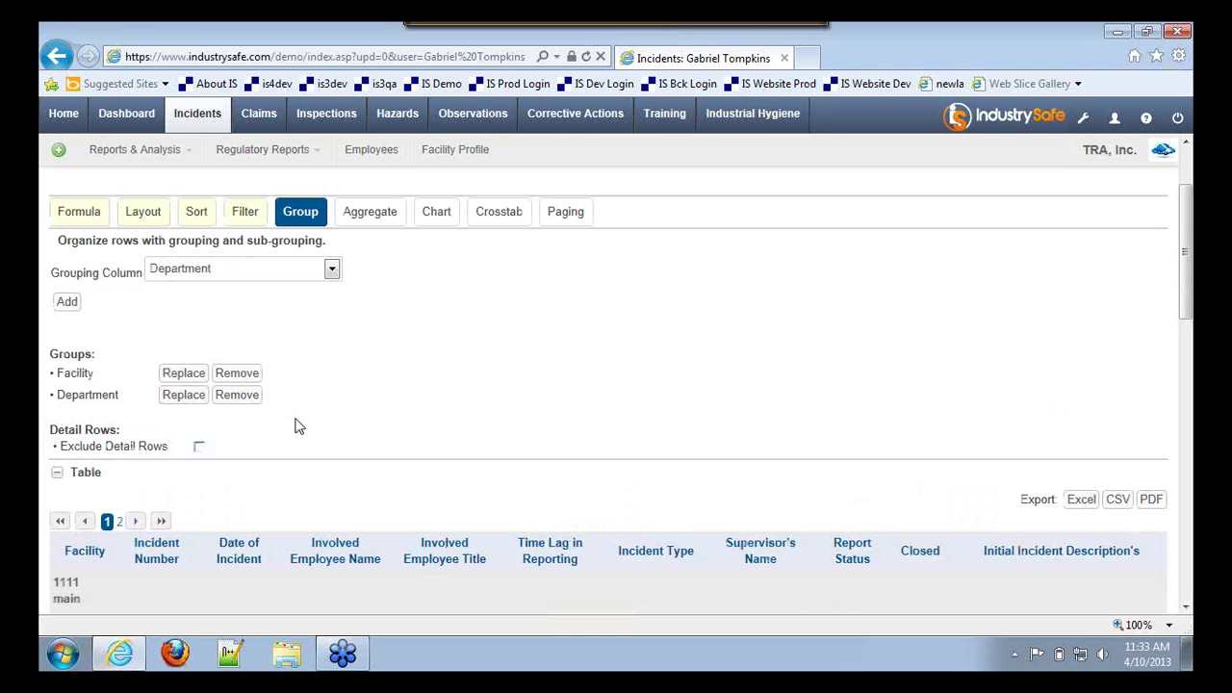
left_click(297, 221)
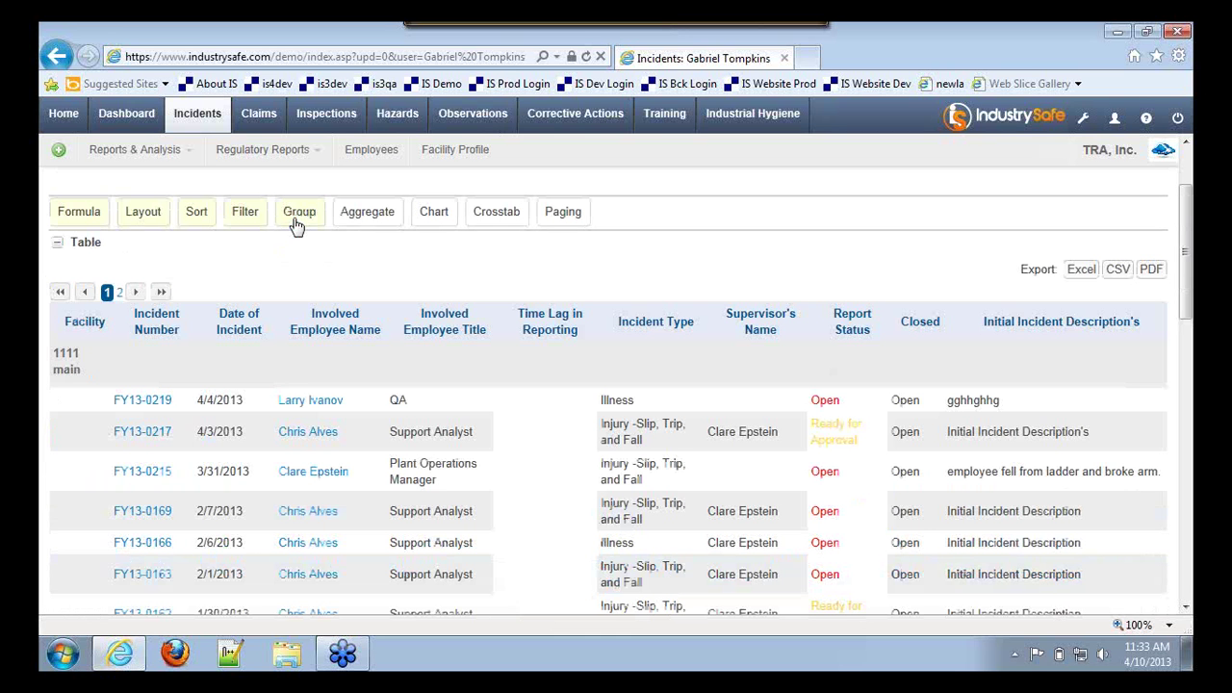
Step: Add an aggregate that applies the Count function to the Incident Number column
left_click(369, 216)
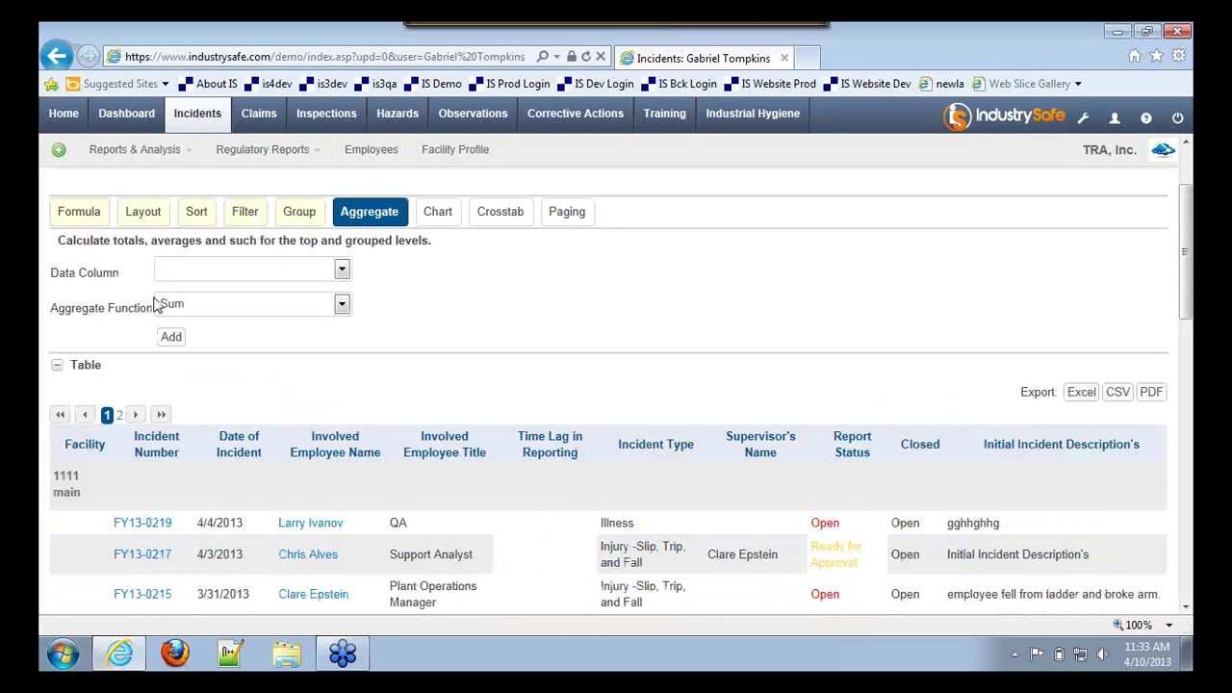
left_click(194, 273)
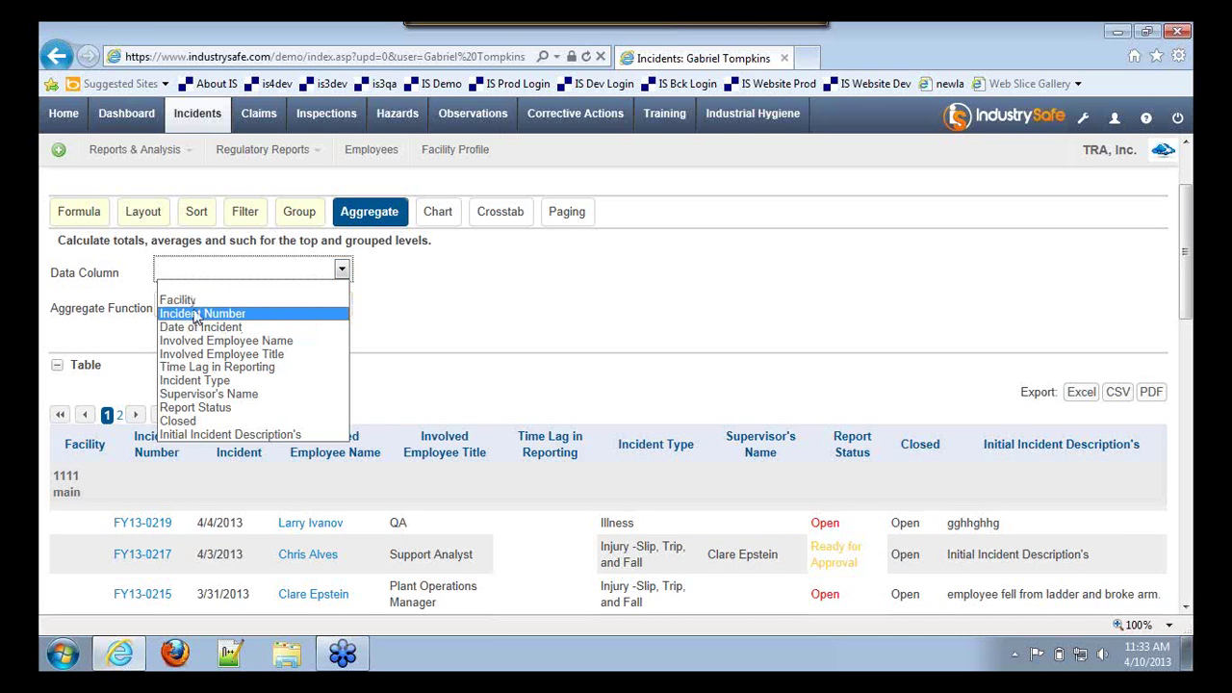
left_click(204, 315)
left_click(214, 304)
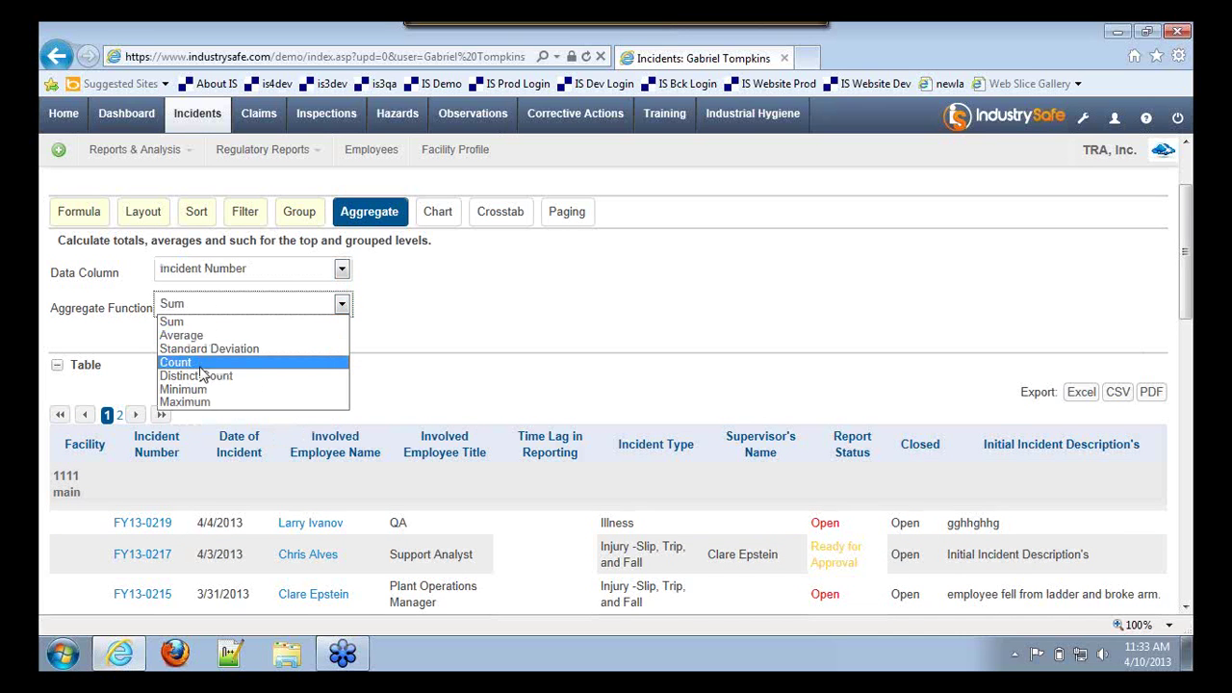
left_click(197, 361)
left_click(183, 342)
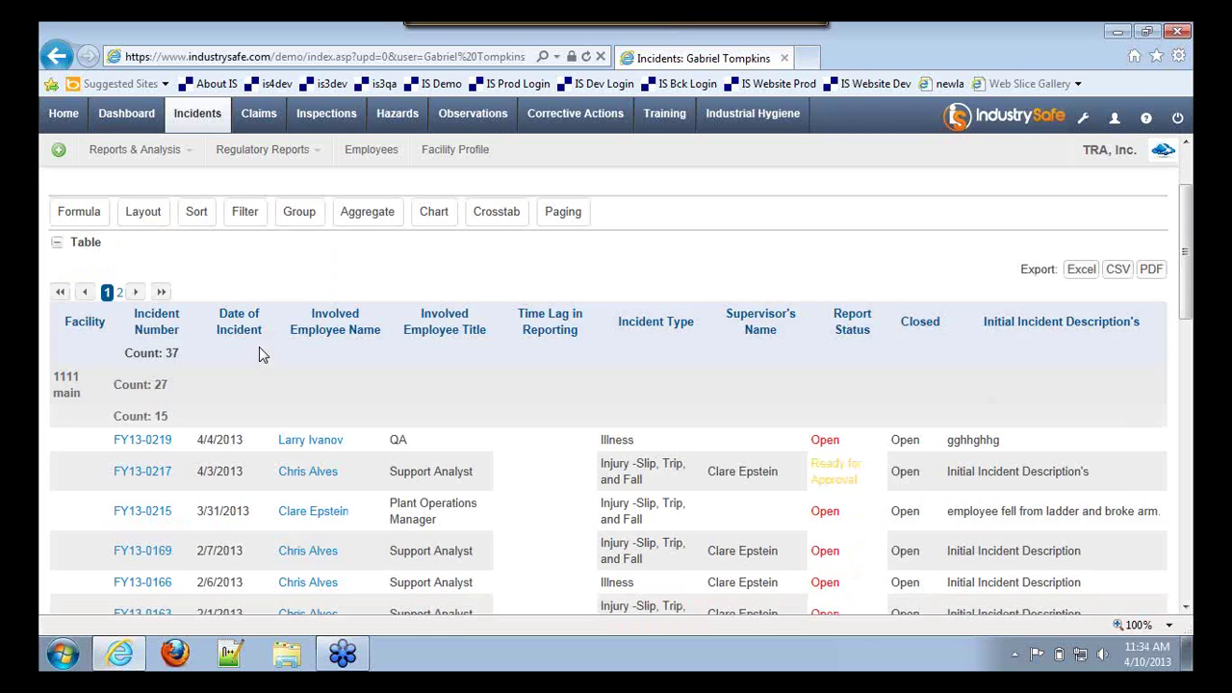
Step: Examine the incident counts of the facility and department groups on both table pages and close the aggregate settings
scroll(229, 397, "down", 2)
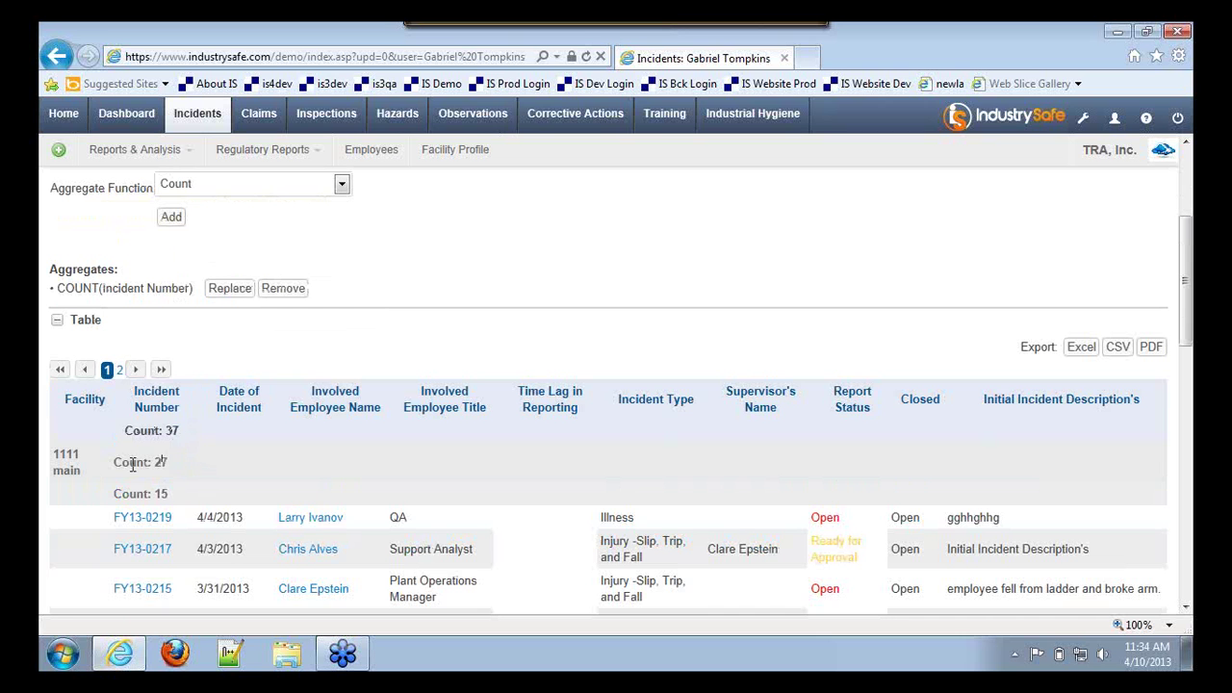
left_click(120, 370)
scroll(121, 452, "down", 2)
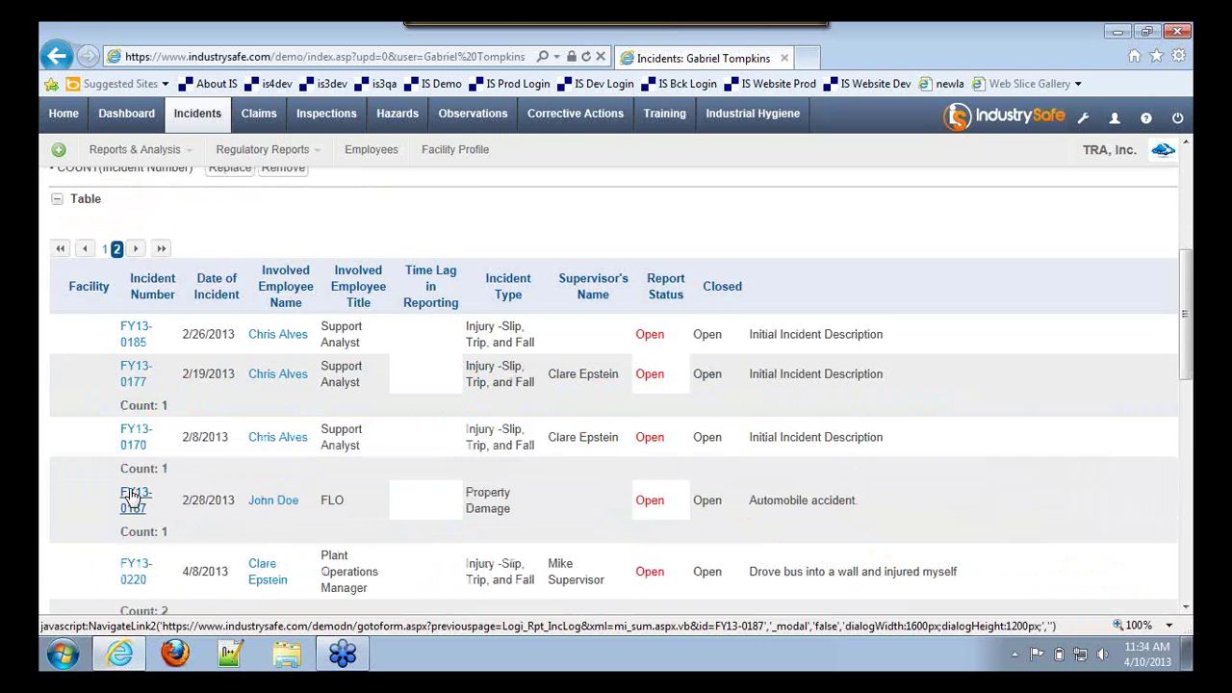
scroll(135, 499, "down", 6)
scroll(100, 406, "up", 2)
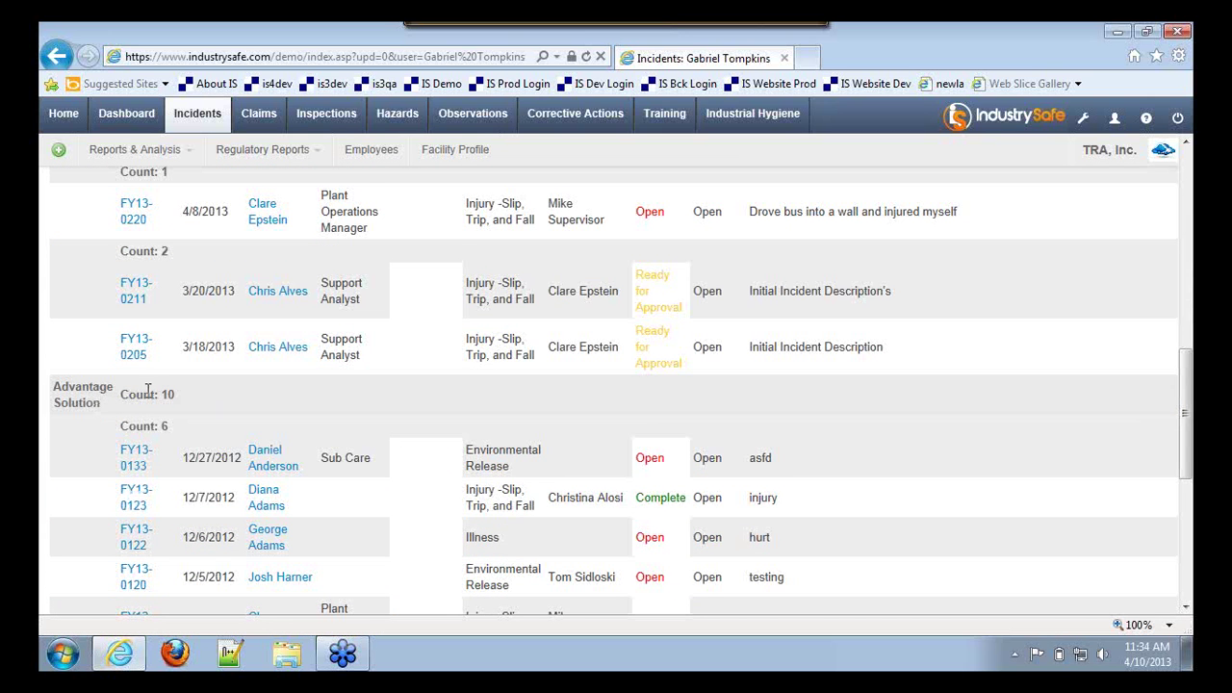
scroll(154, 392, "up", 10)
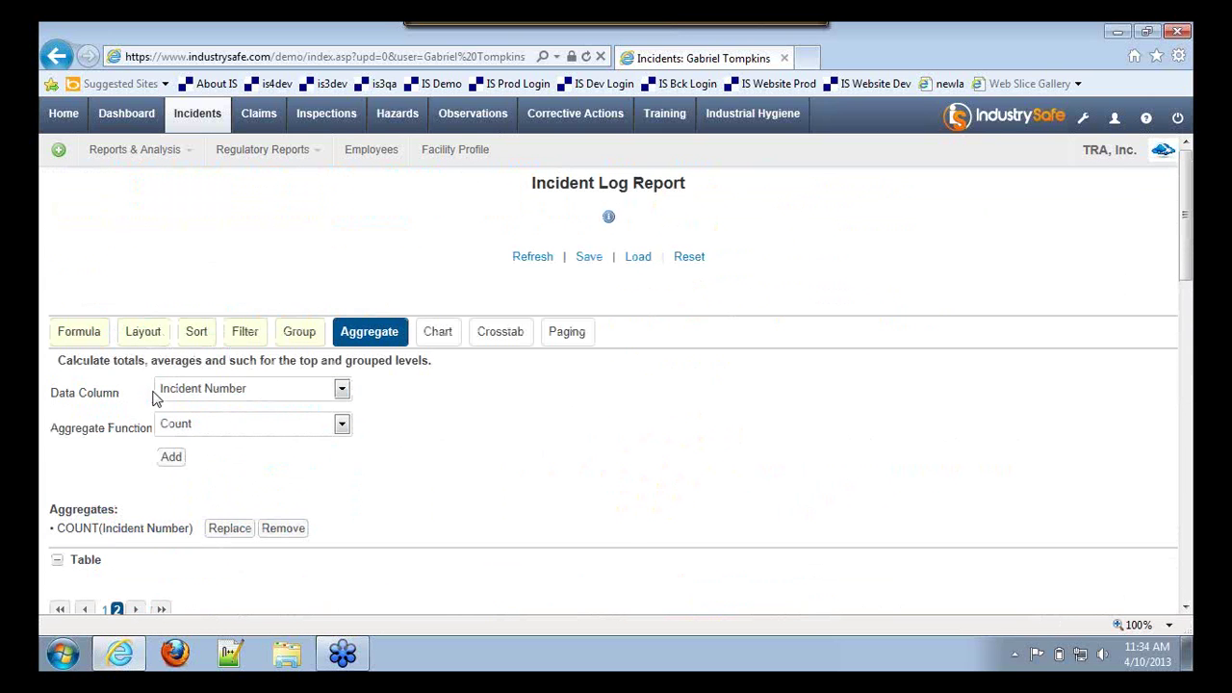
left_click(371, 331)
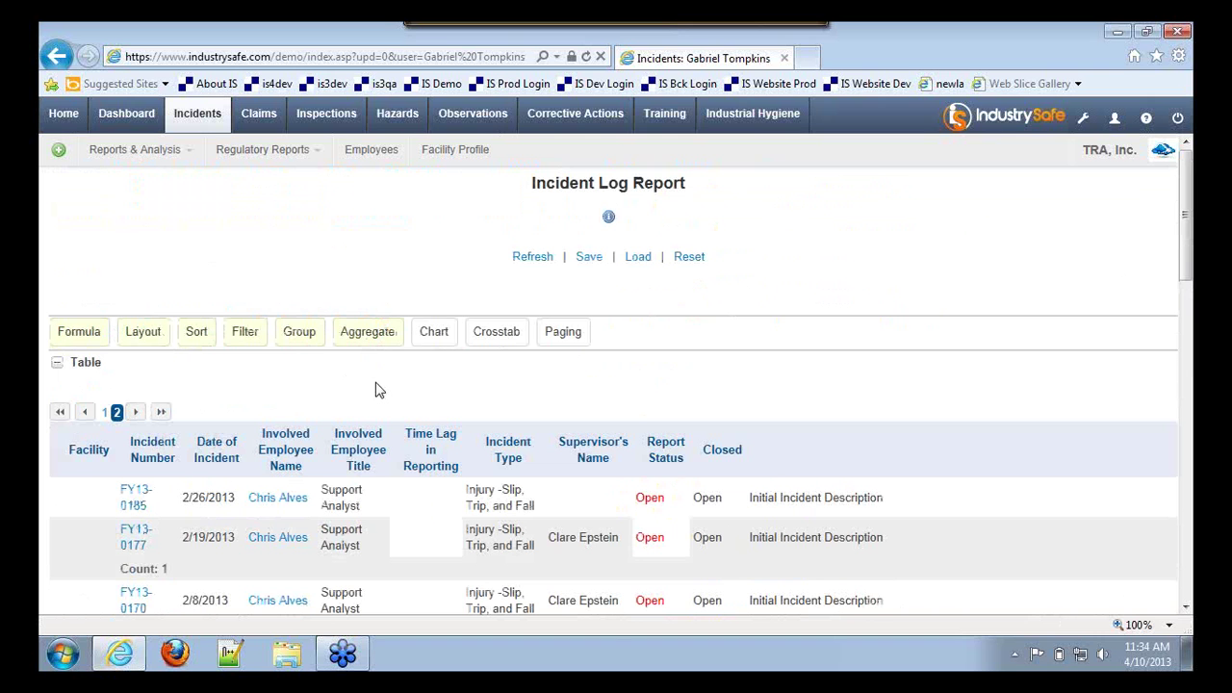
Step: Reset the report and begin a new pie chart with Report Status as its label column
left_click(689, 256)
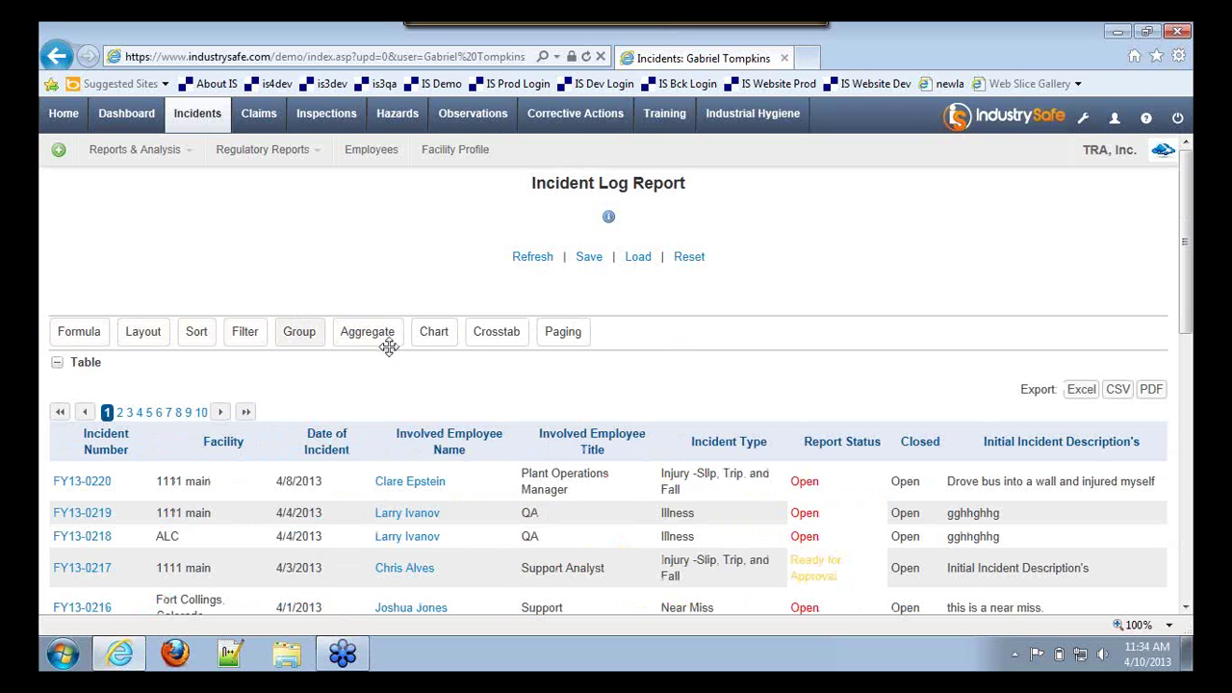
left_click(438, 332)
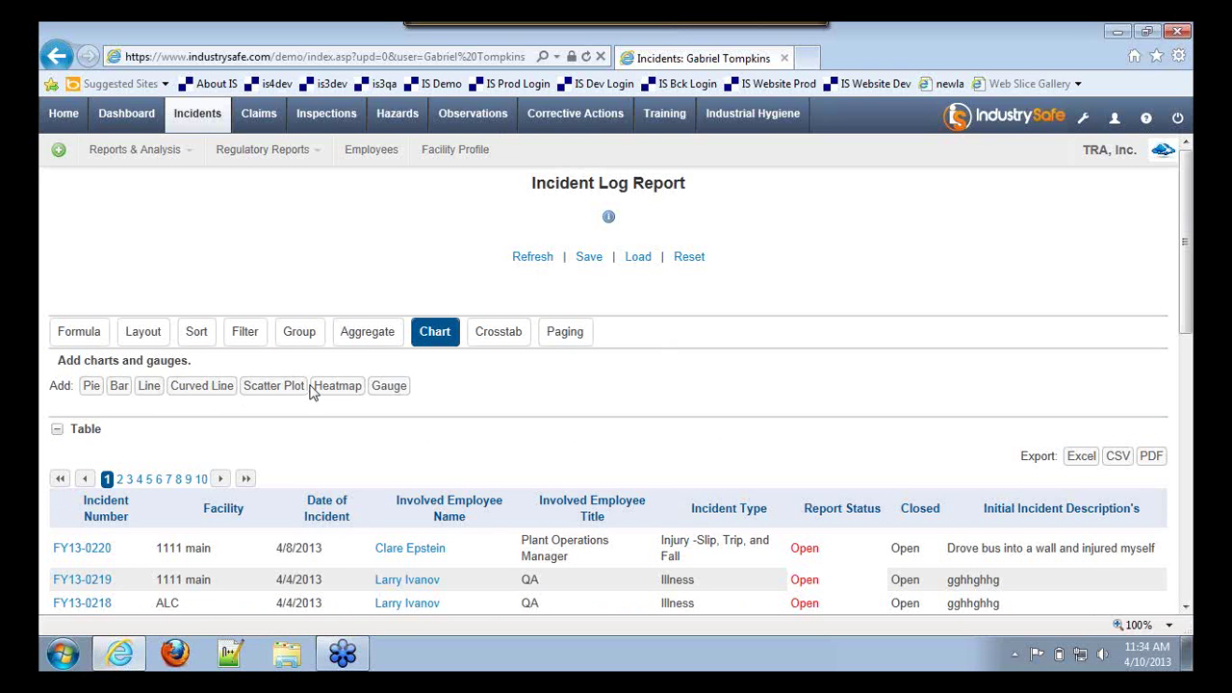
left_click(92, 387)
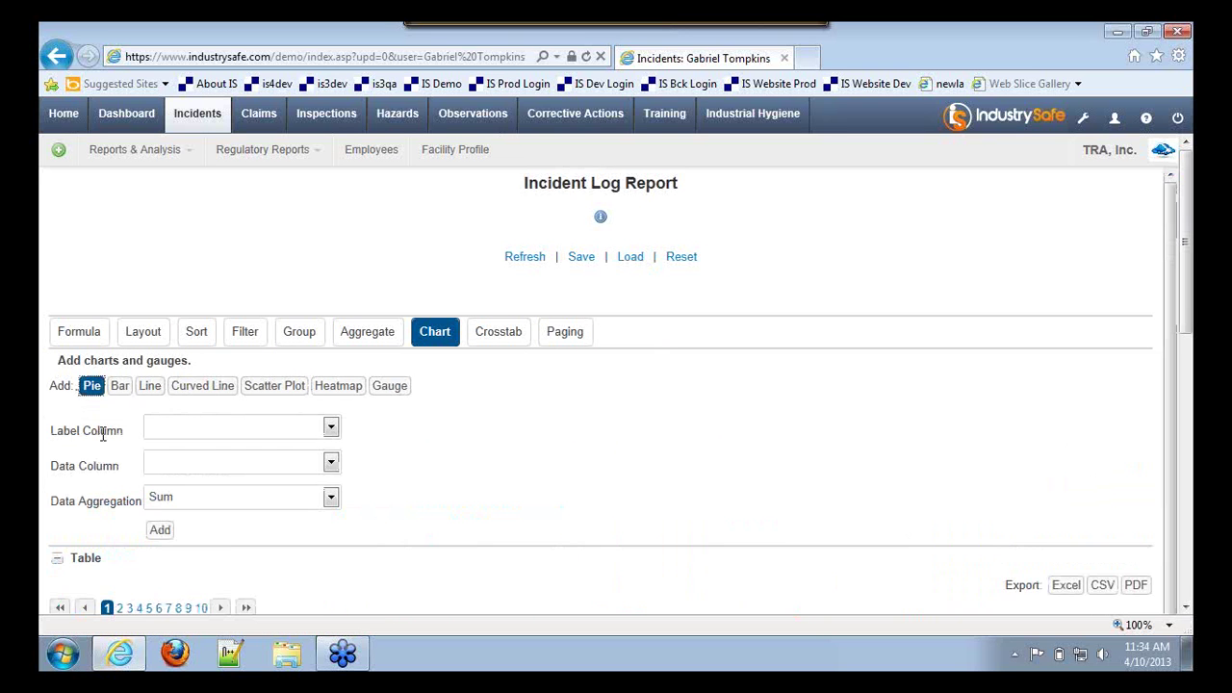
left_click(217, 435)
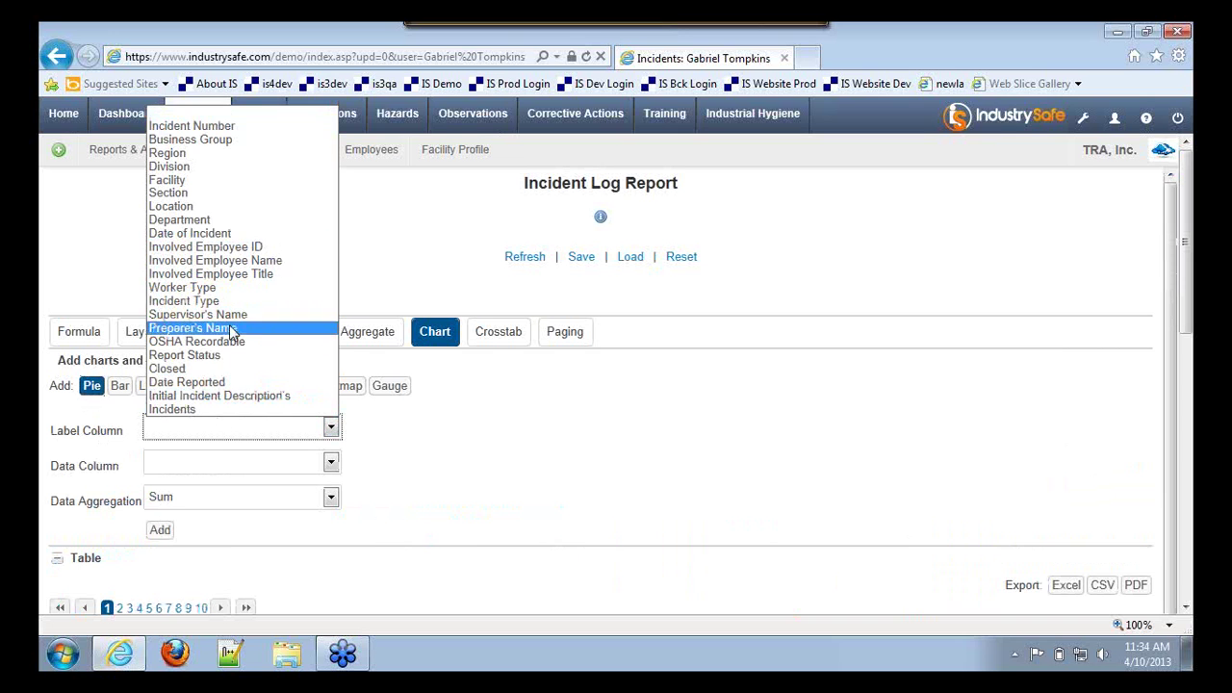
left_click(220, 343)
left_click(206, 430)
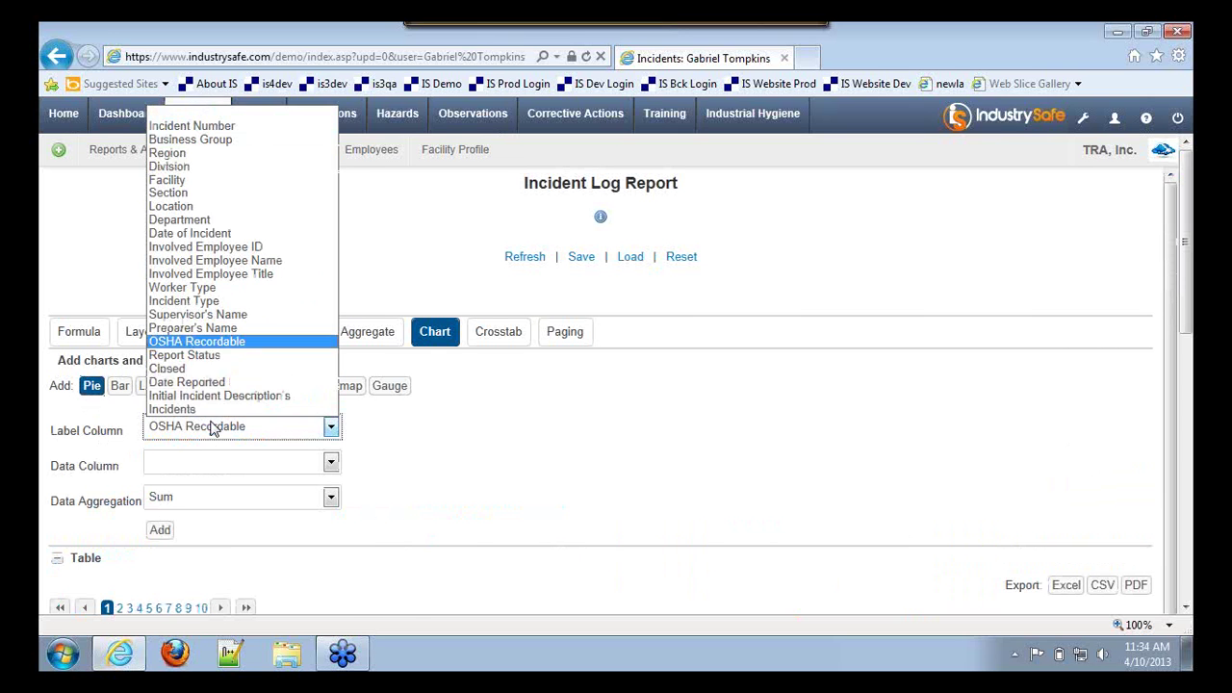
left_click(197, 356)
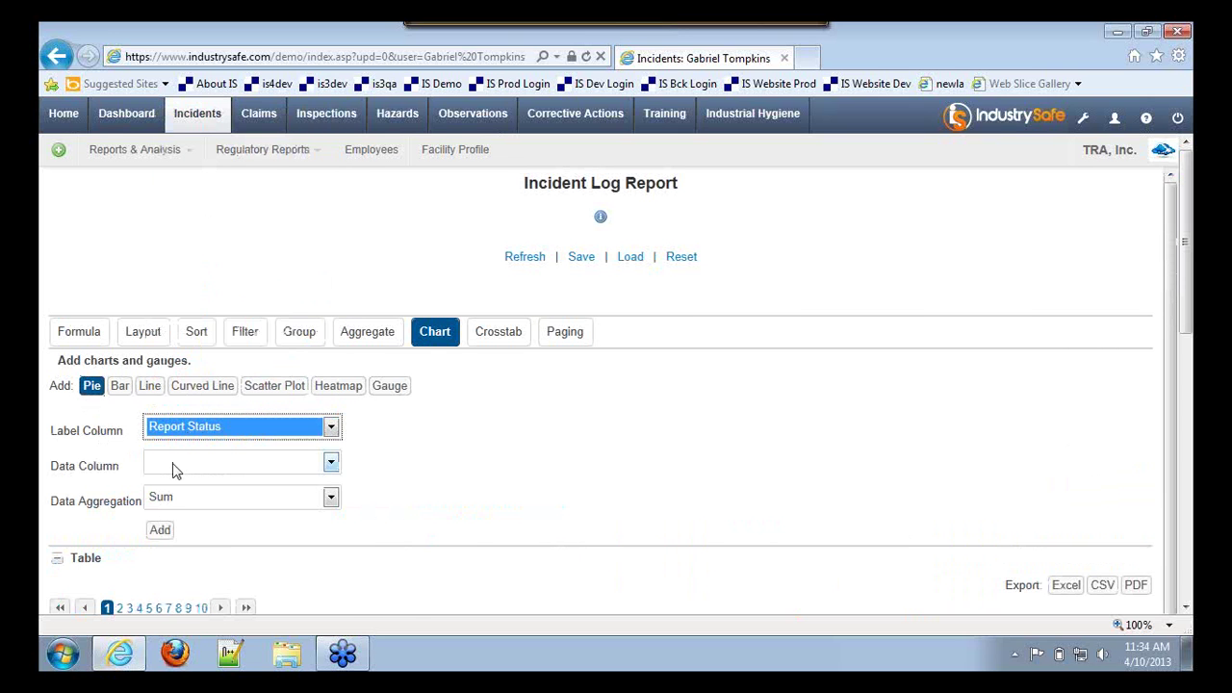
Step: Set the pie chart's data column to Incidents with Count aggregation and add the chart to the report
left_click(170, 466)
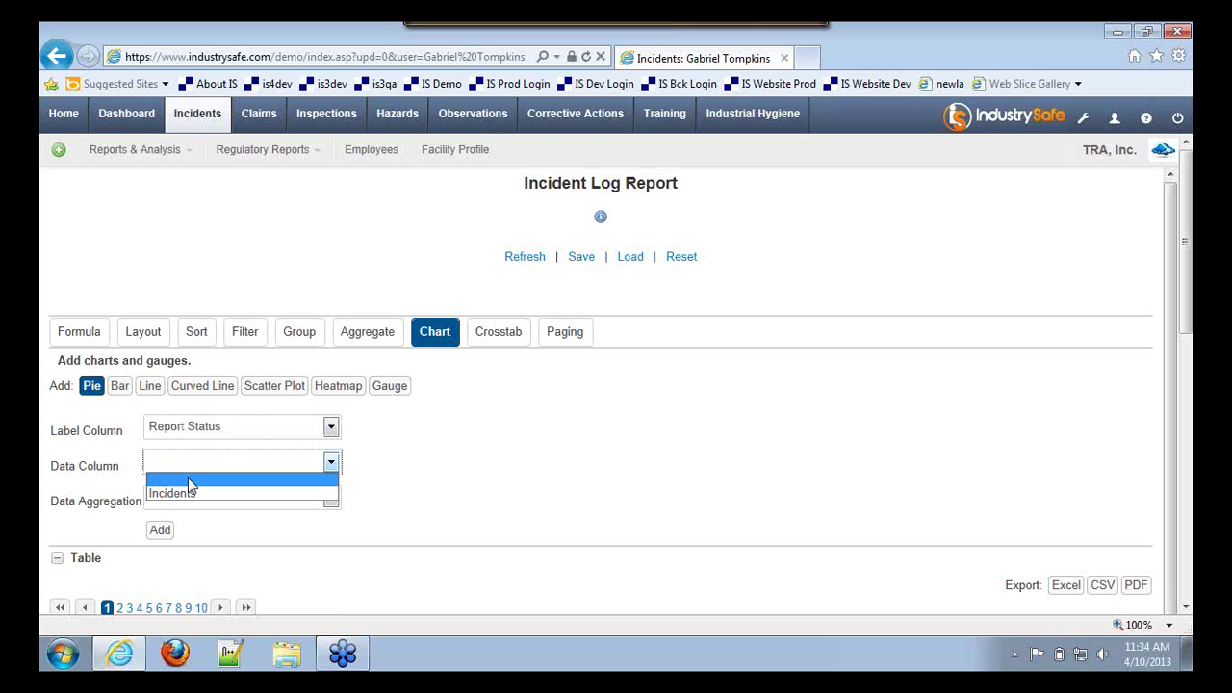
left_click(183, 494)
left_click(171, 499)
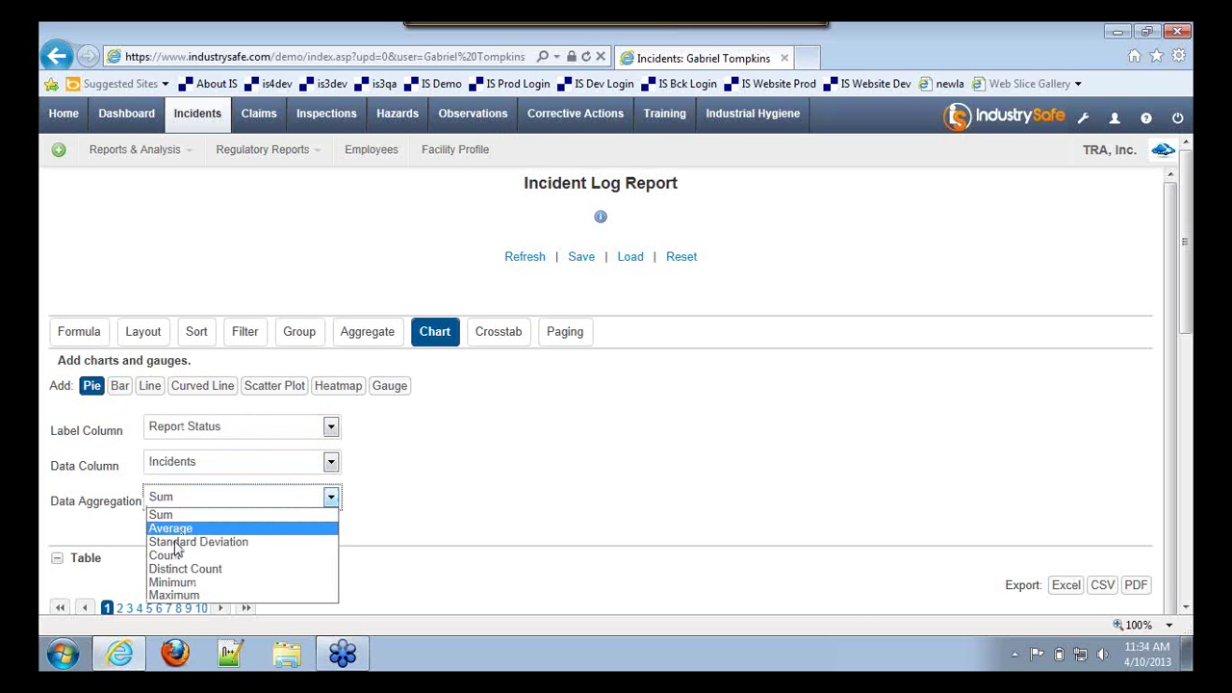
left_click(177, 557)
left_click(160, 530)
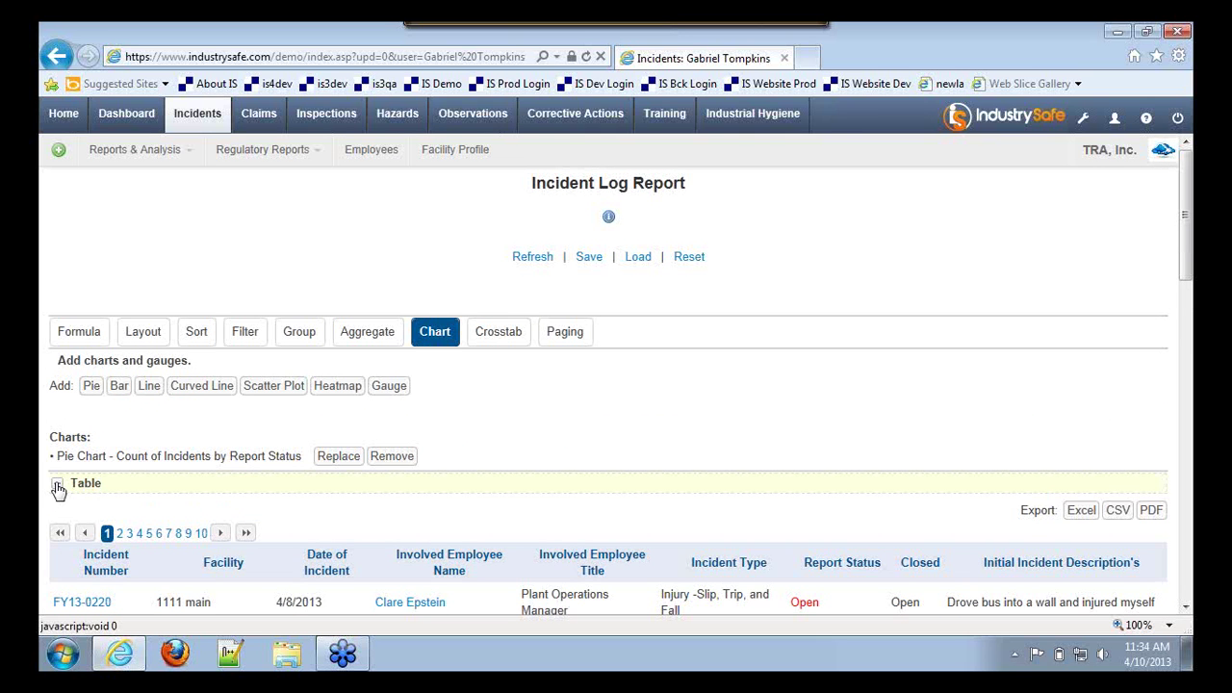
Step: Collapse the incident table and enlarge the pie chart of incidents by report status
left_click(55, 485)
scroll(107, 471, "down", 3)
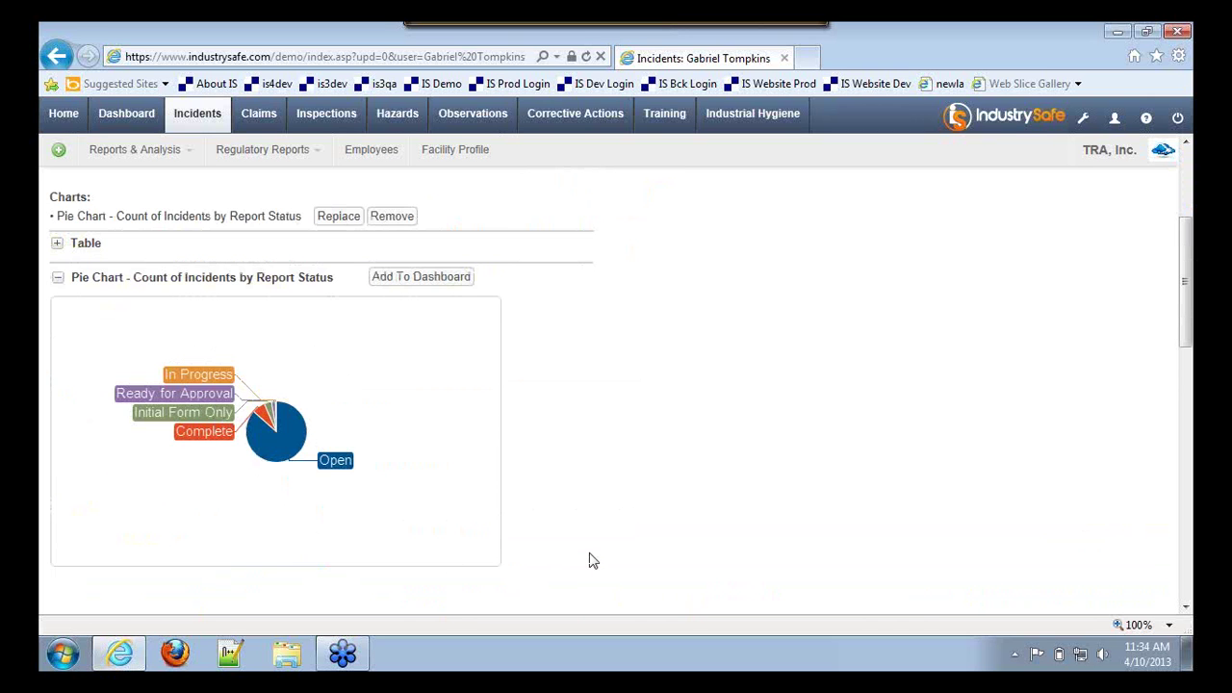
scroll(591, 560, "down", 2)
left_click_drag(495, 440, 712, 593)
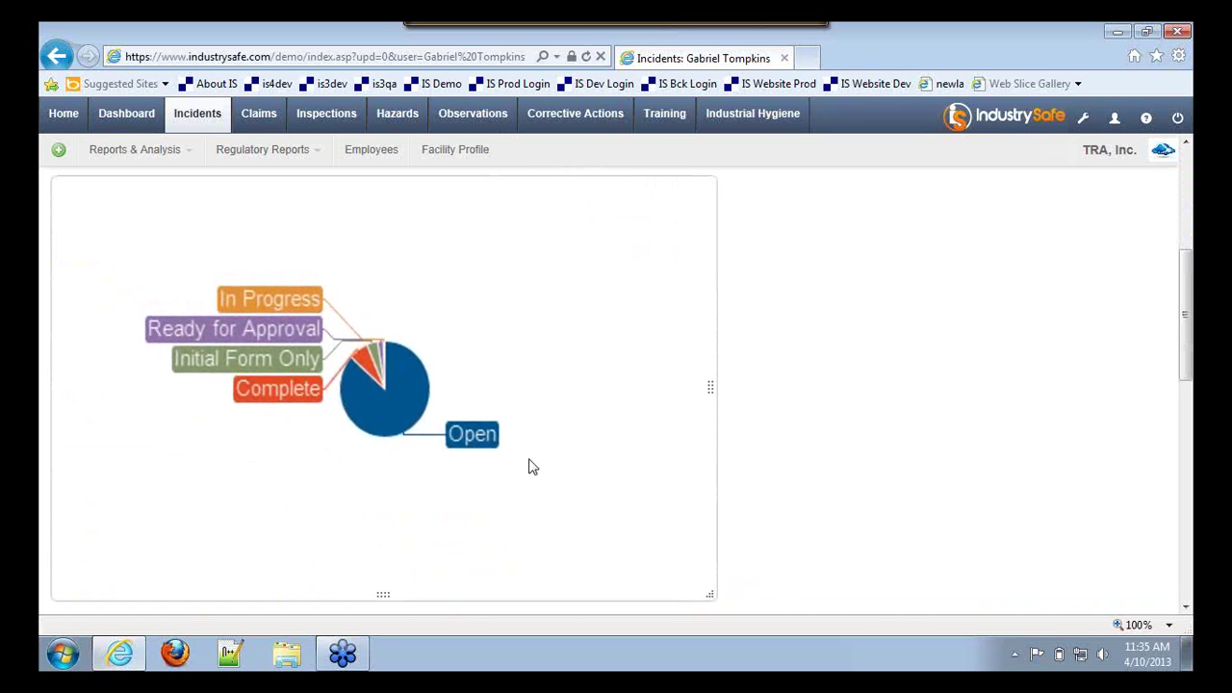
Step: Add a line chart of the count of Incidents by Date of Incident, grouped by Quarter
scroll(542, 454, "up", 2)
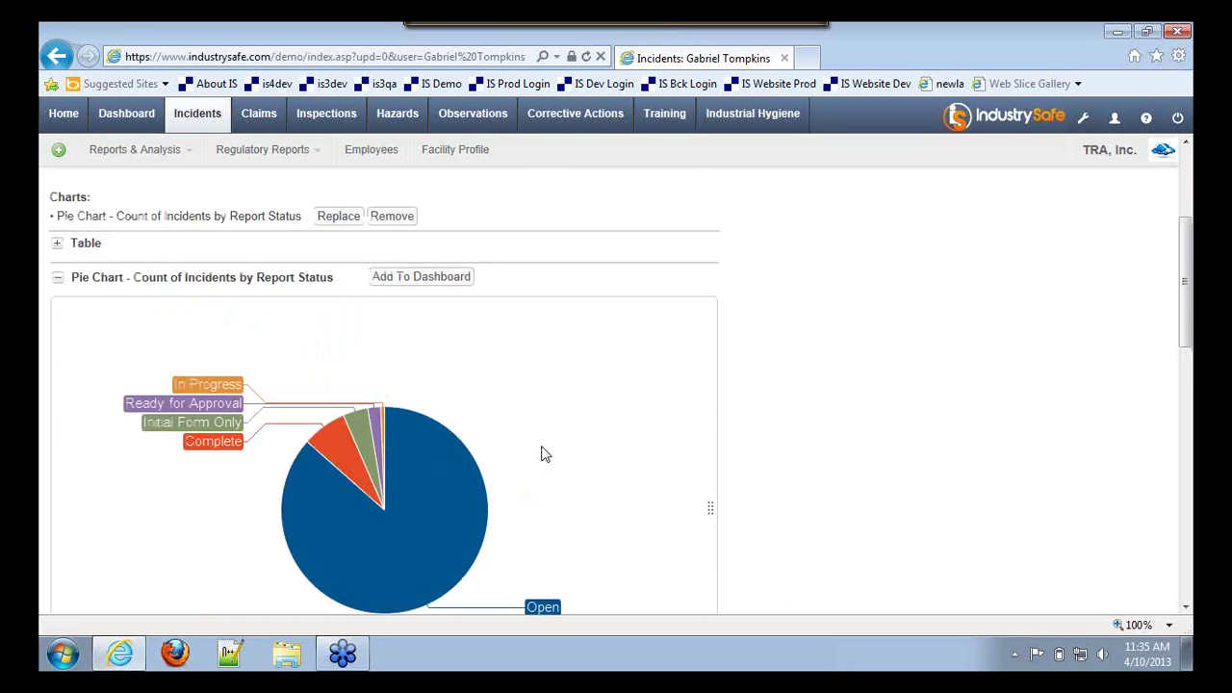
scroll(541, 454, "up", 4)
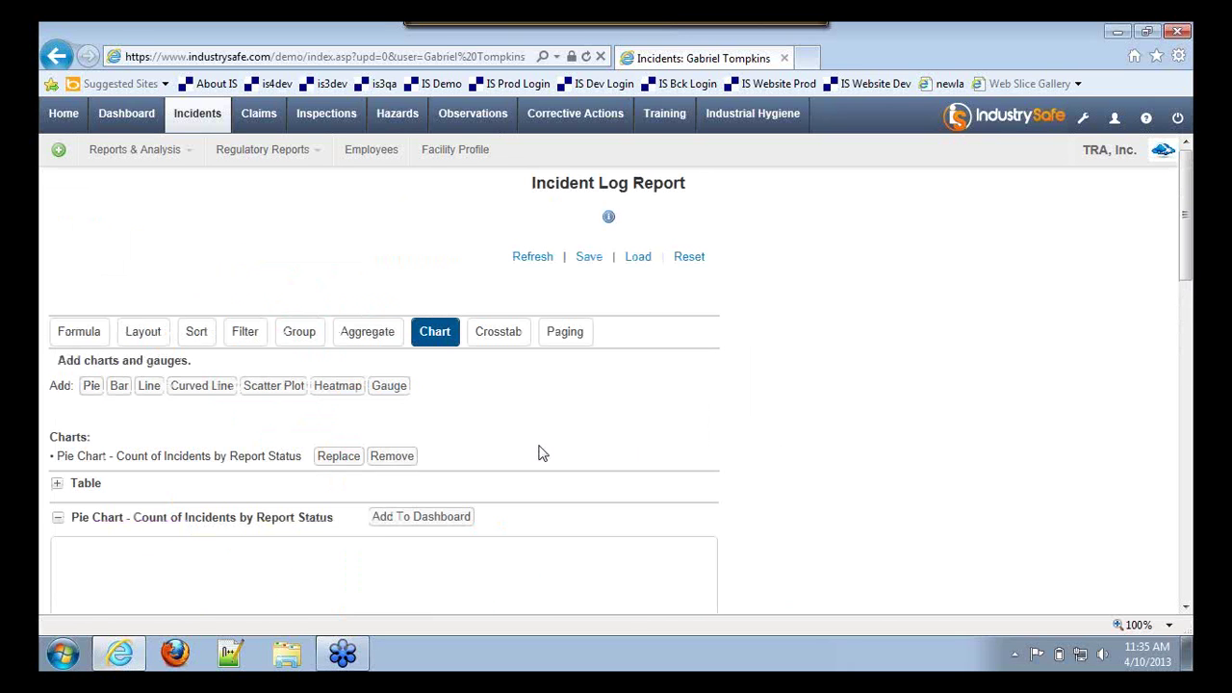
left_click(150, 389)
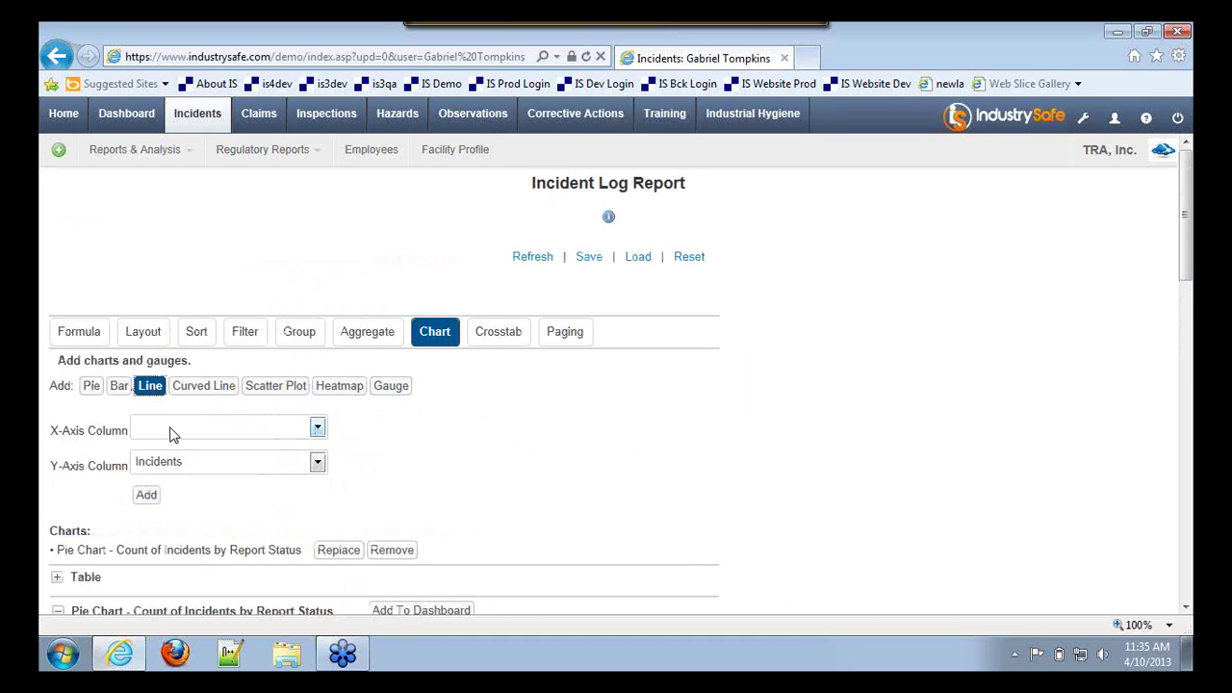
left_click(173, 435)
left_click(211, 454)
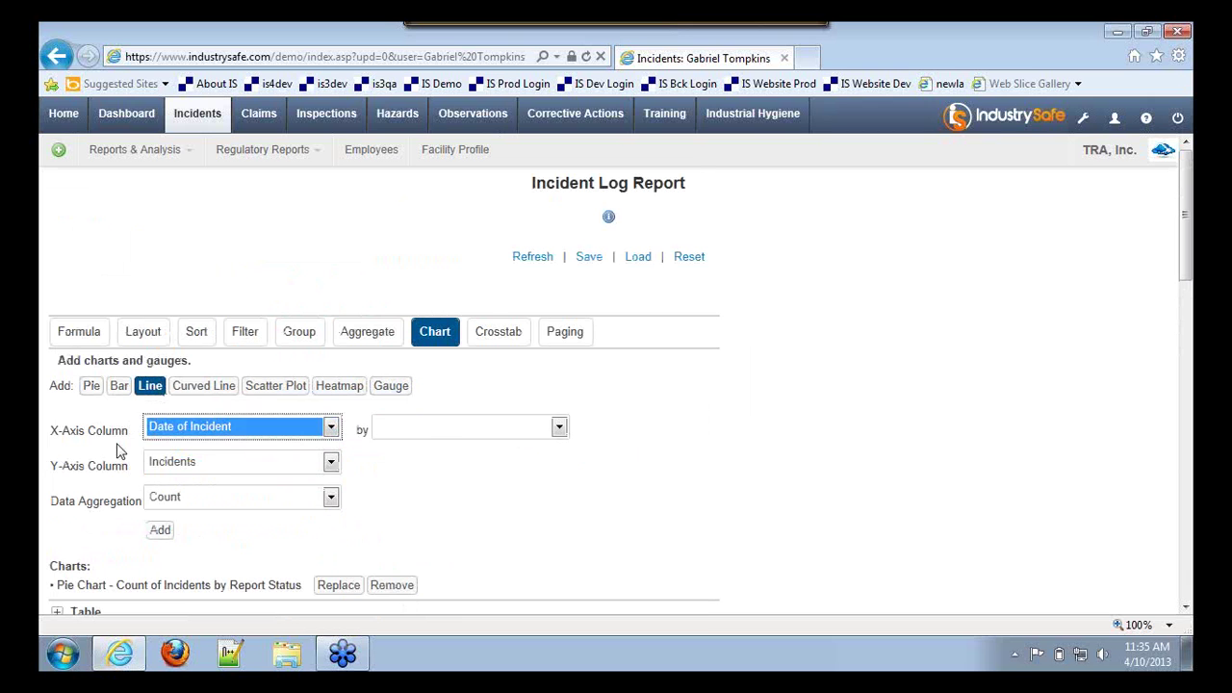
left_click(456, 435)
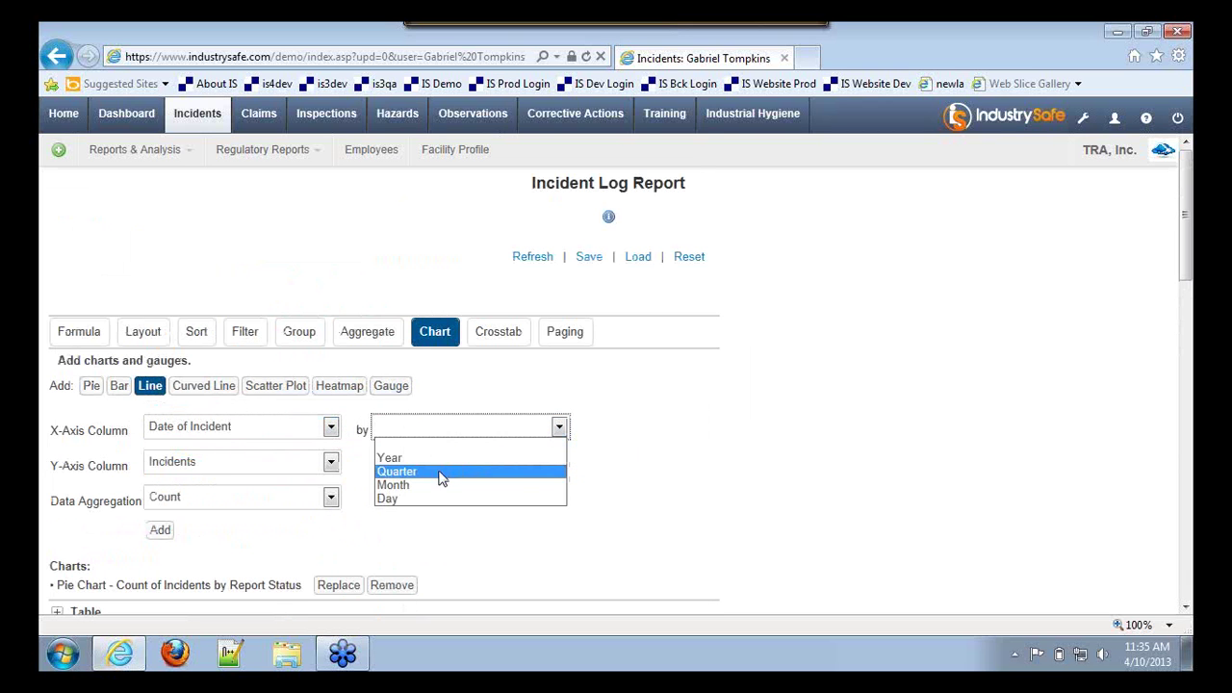
left_click(432, 472)
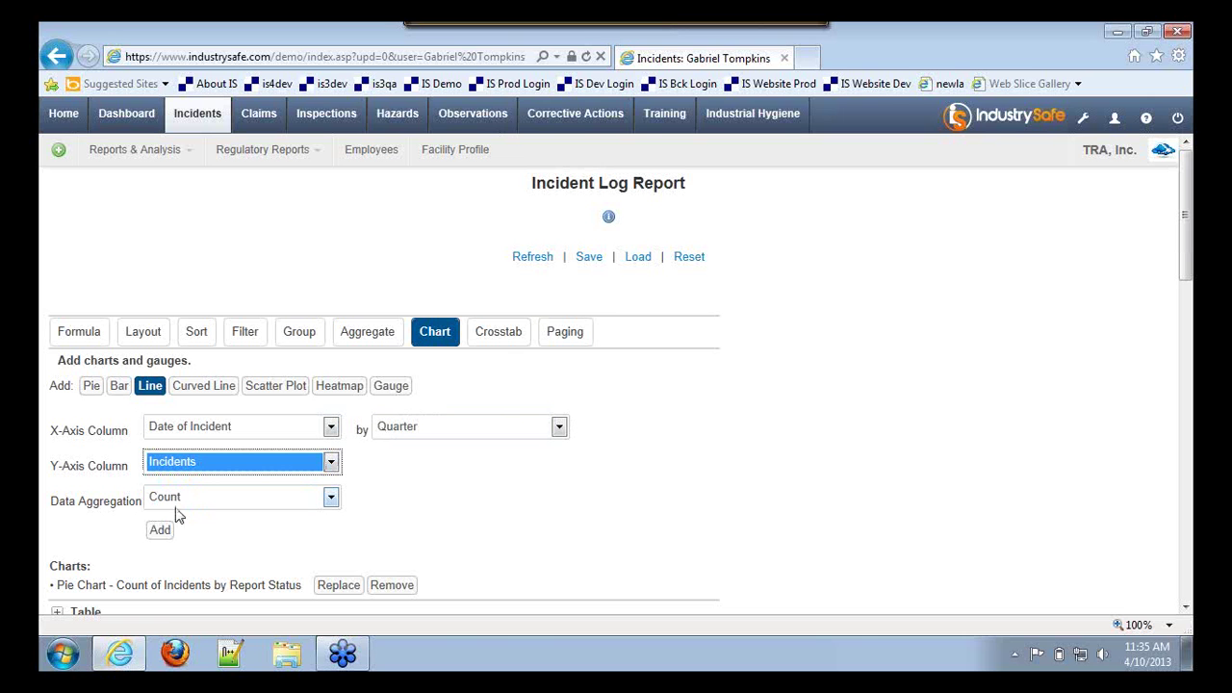
left_click(159, 530)
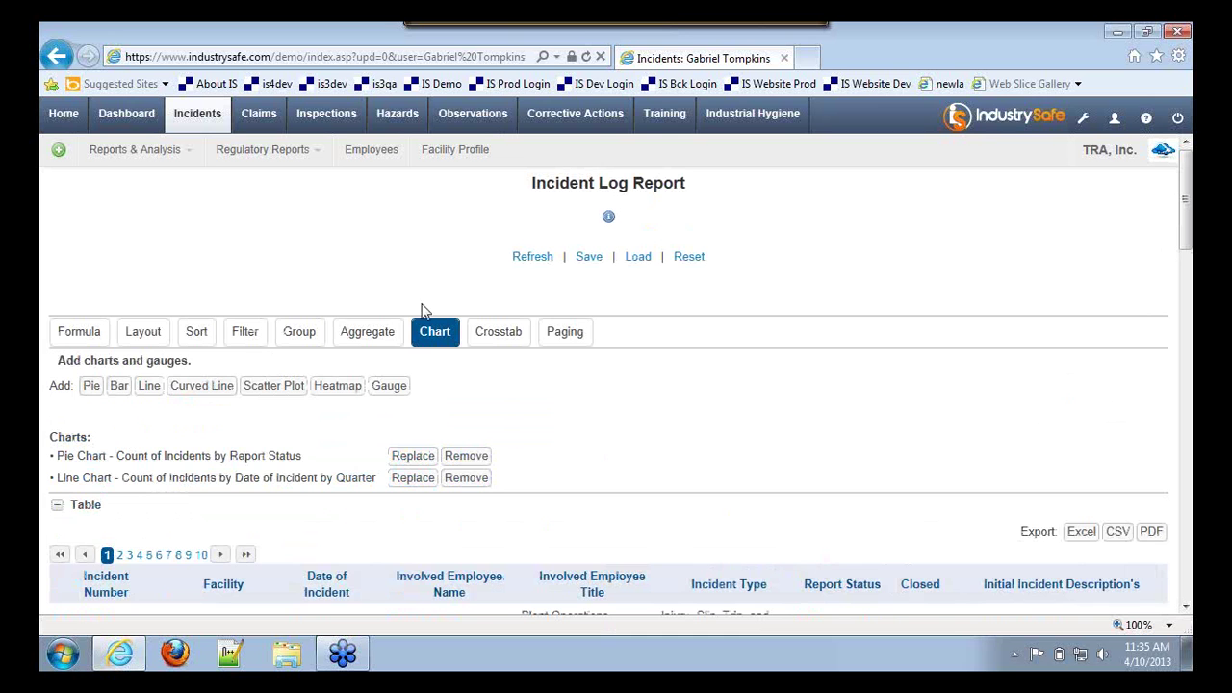
Step: Close the chart settings and collapse the table to examine the line chart of incidents by quarter
left_click(435, 333)
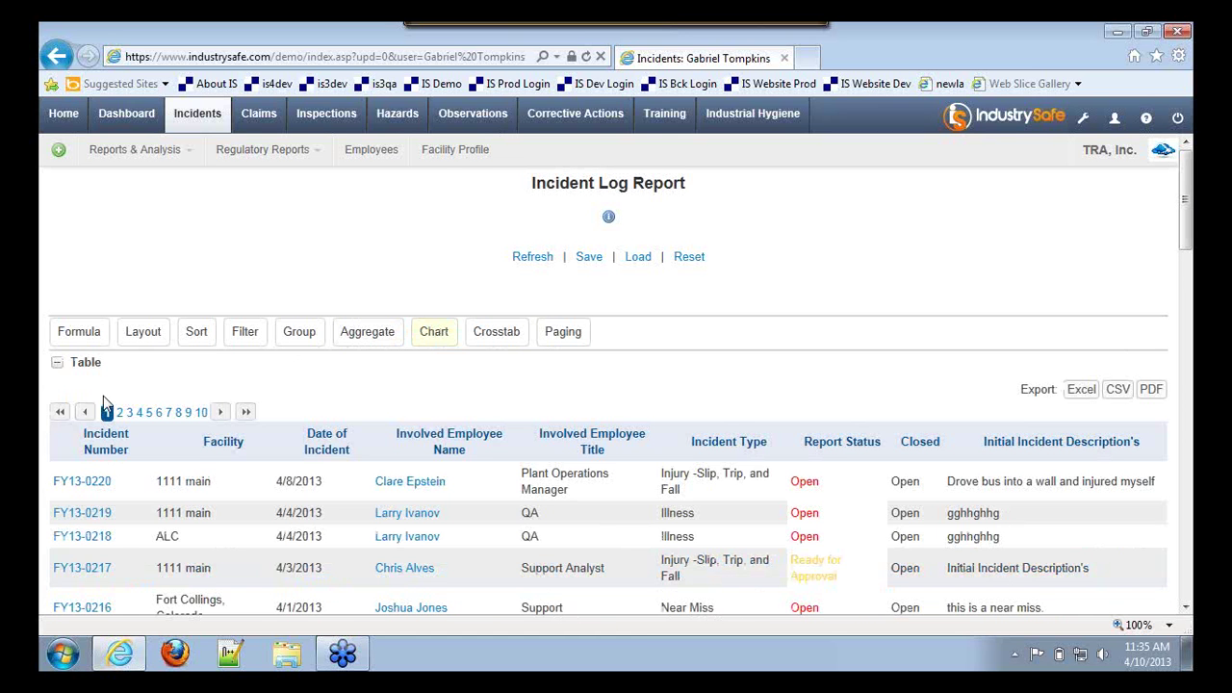
left_click(58, 366)
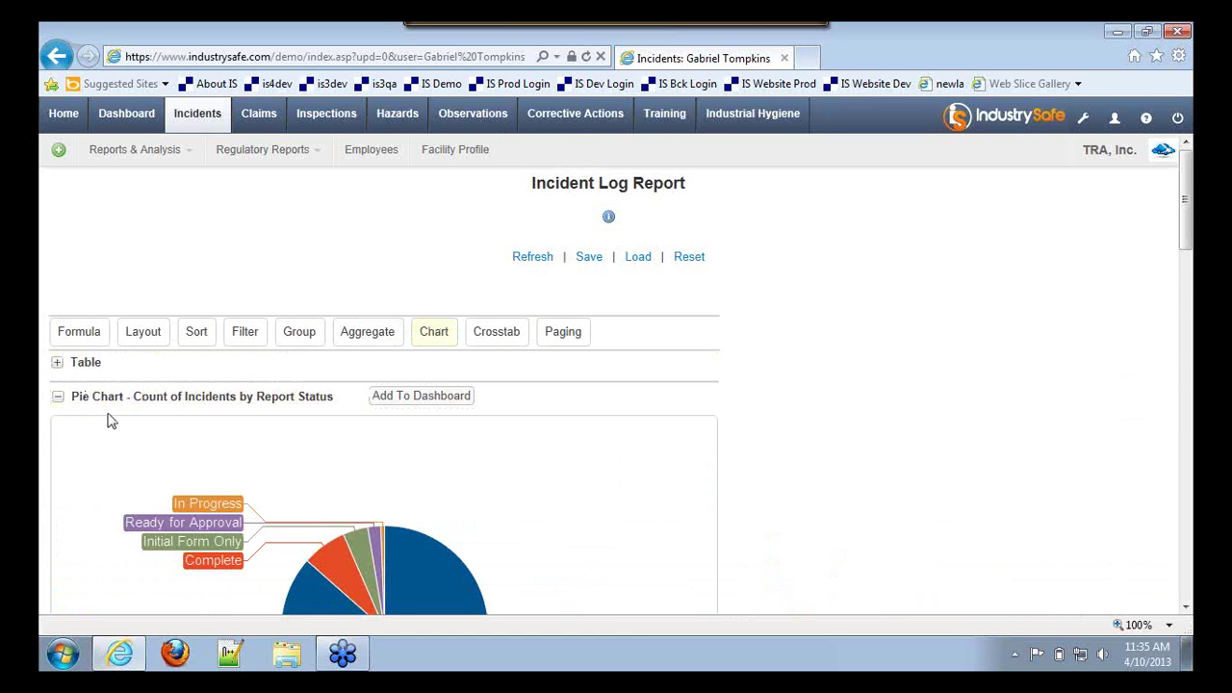
scroll(338, 372, "down", 3)
scroll(385, 371, "down", 5)
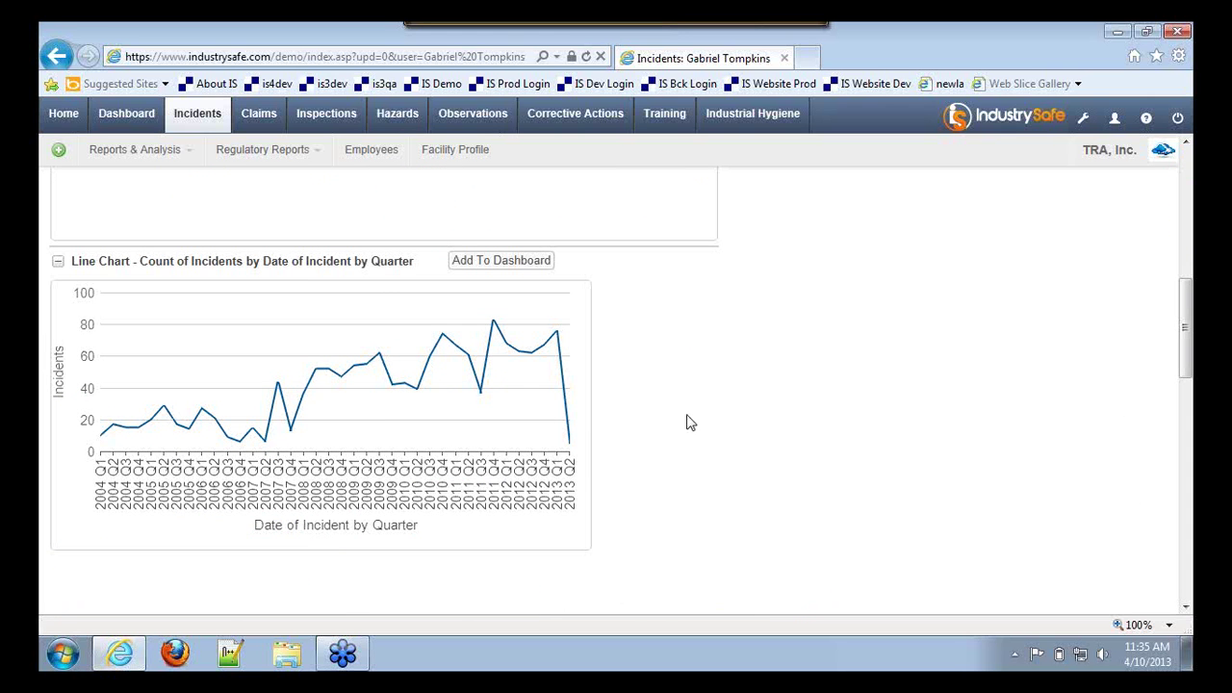
scroll(689, 422, "up", 1)
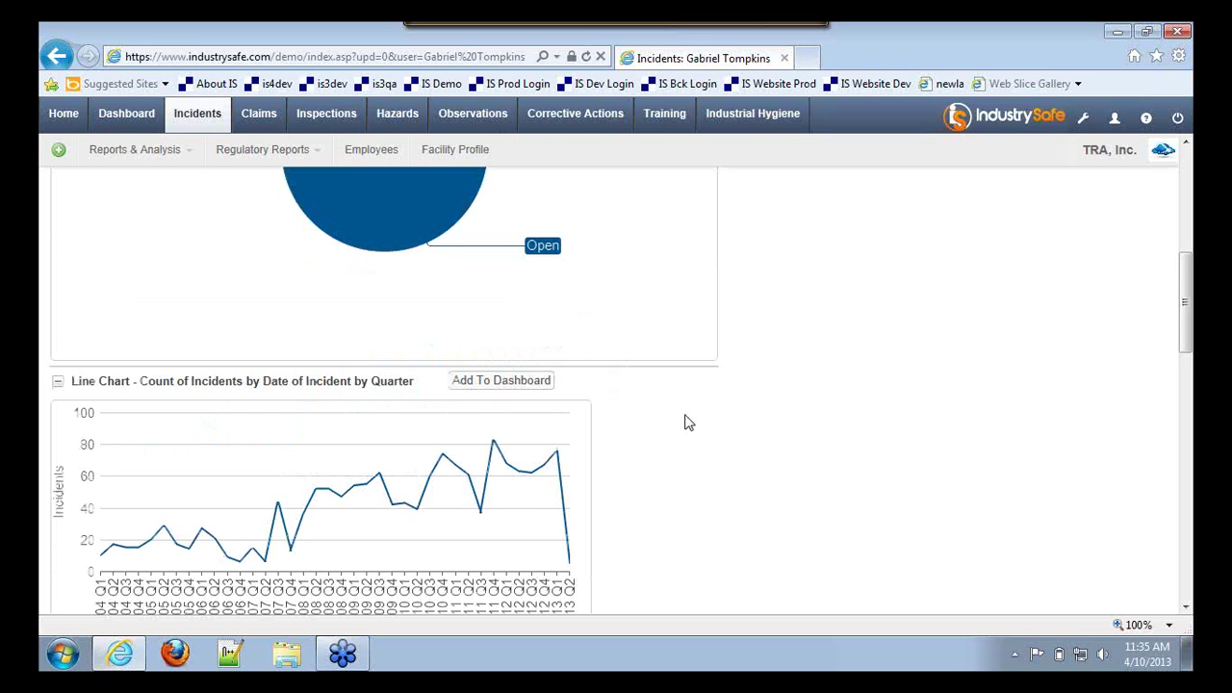
scroll(688, 422, "down", 1)
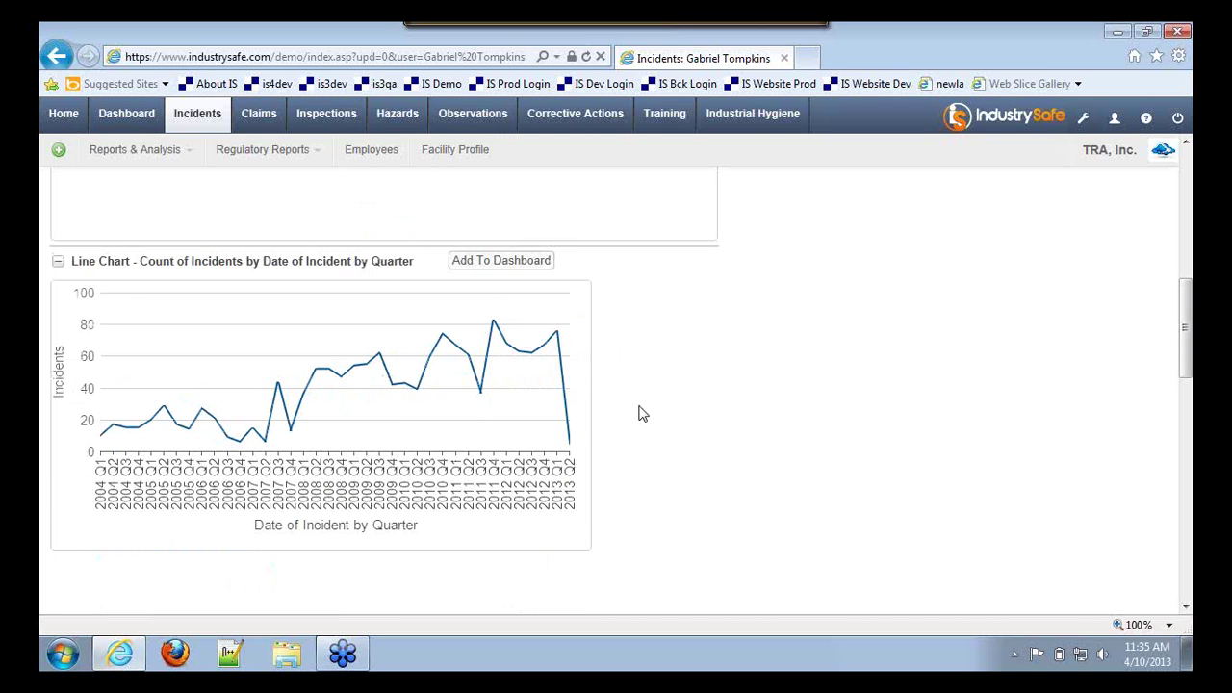
Step: Add the line chart to the dashboard, reusing its panel title "Line Chart - Count of Incidents by Date of Incident by Quarter" as the panel description
left_click(489, 267)
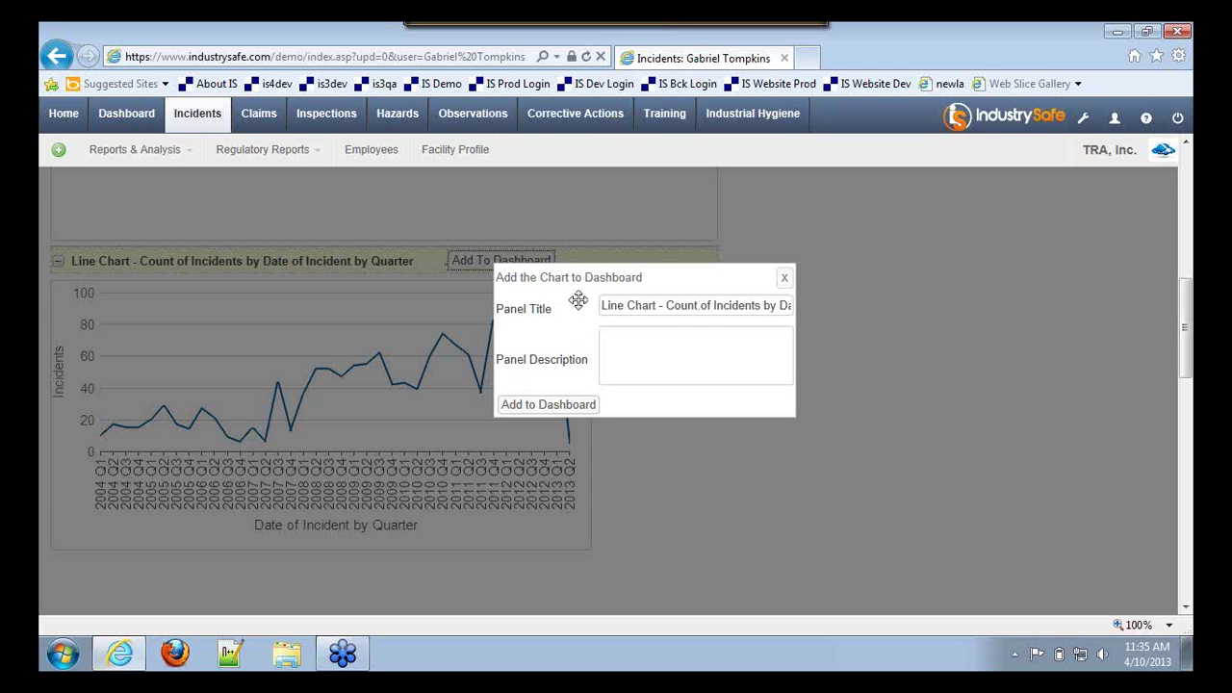
left_click(533, 404)
left_click_drag(601, 305, 853, 311)
key("ctrl+c")
left_click(645, 360)
key("ctrl+v")
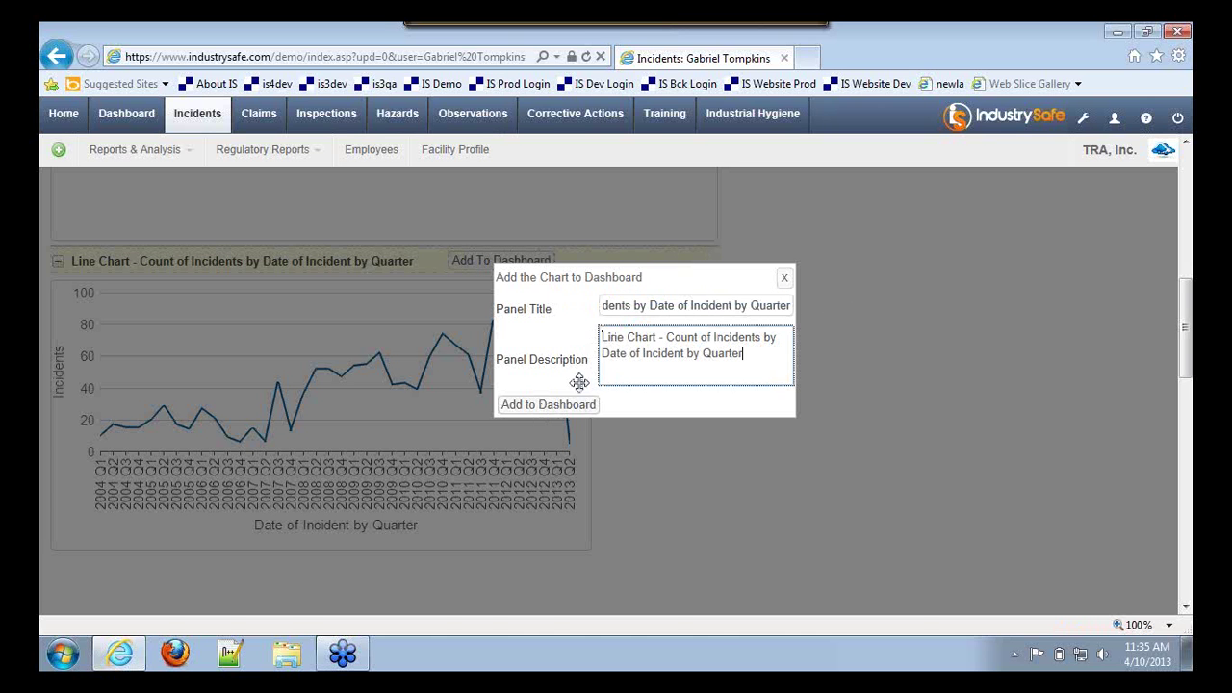
left_click(529, 407)
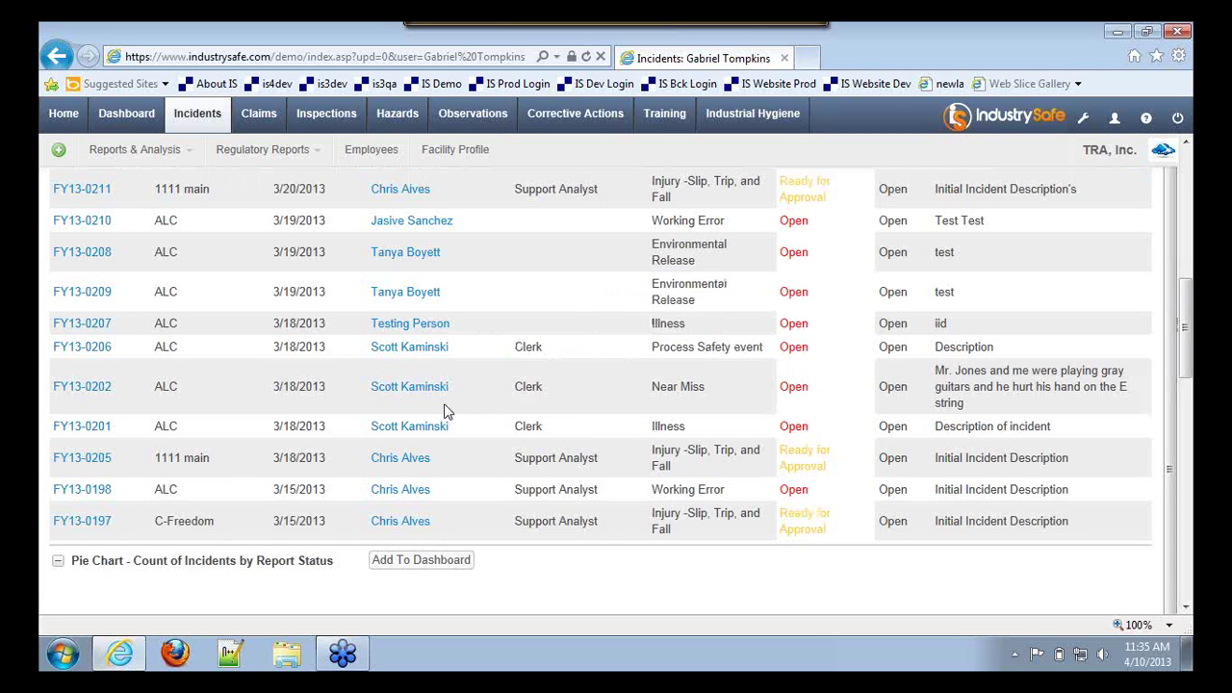
Step: Collapse the incident table and begin a crosstab with Incident Type as the header values column
scroll(444, 404, "down", 1)
scroll(444, 404, "up", 4)
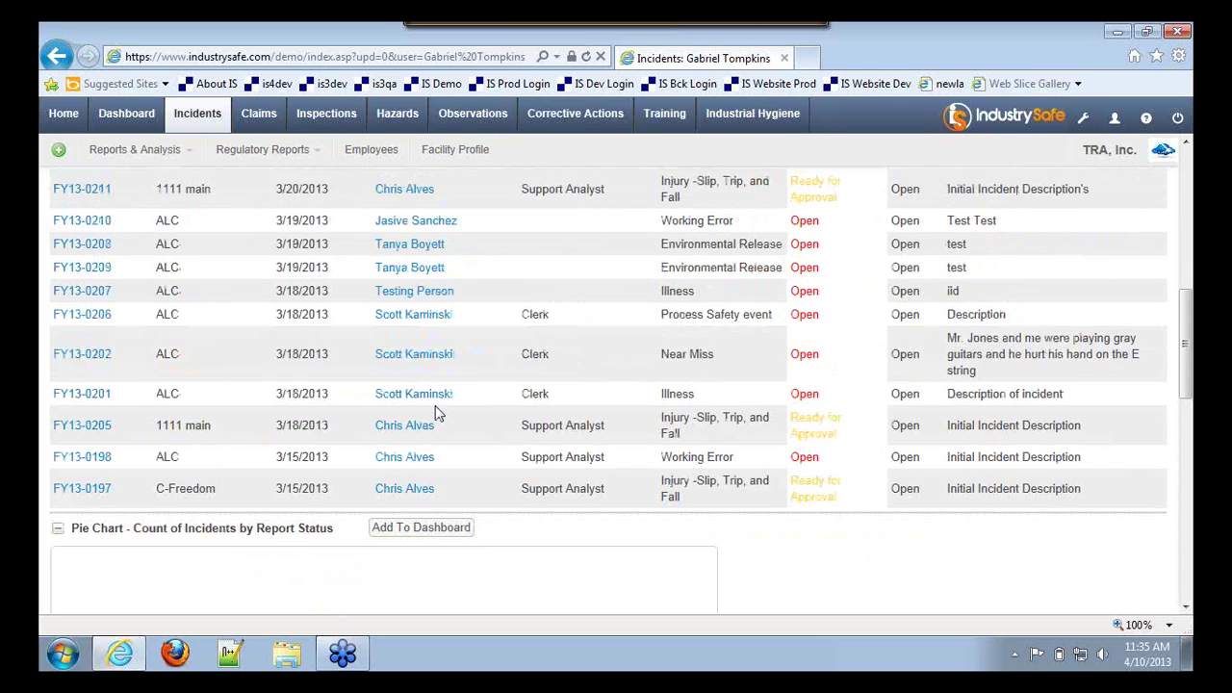
scroll(435, 412, "up", 4)
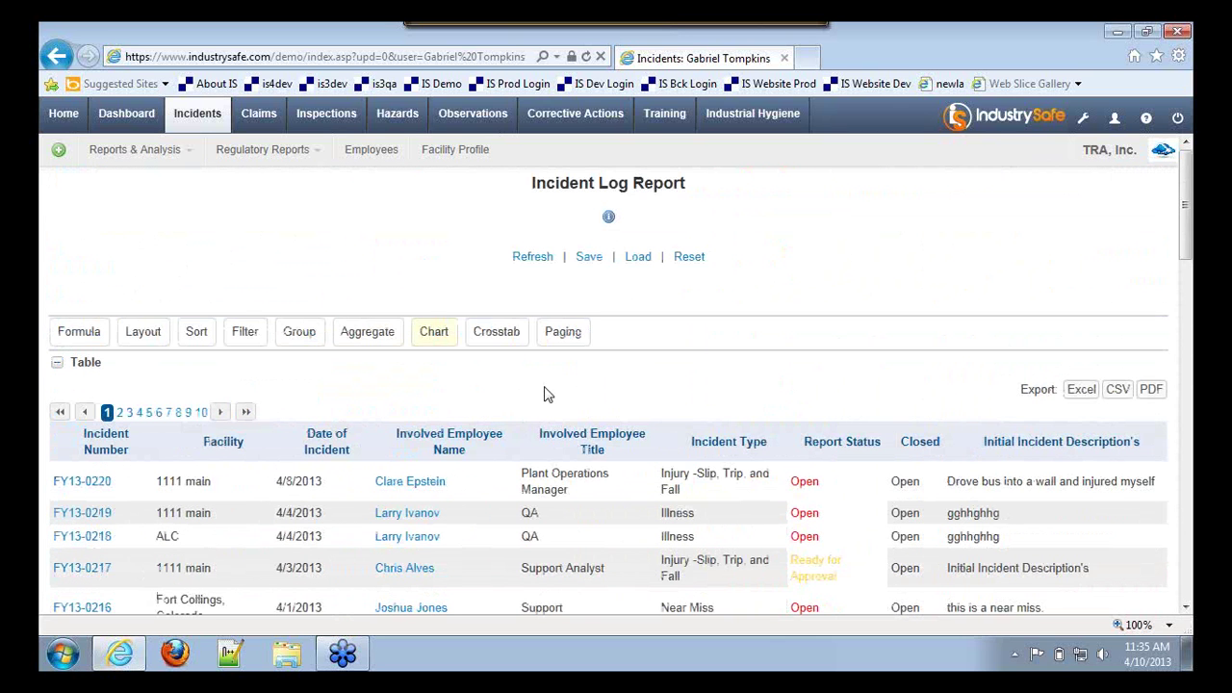
left_click(58, 368)
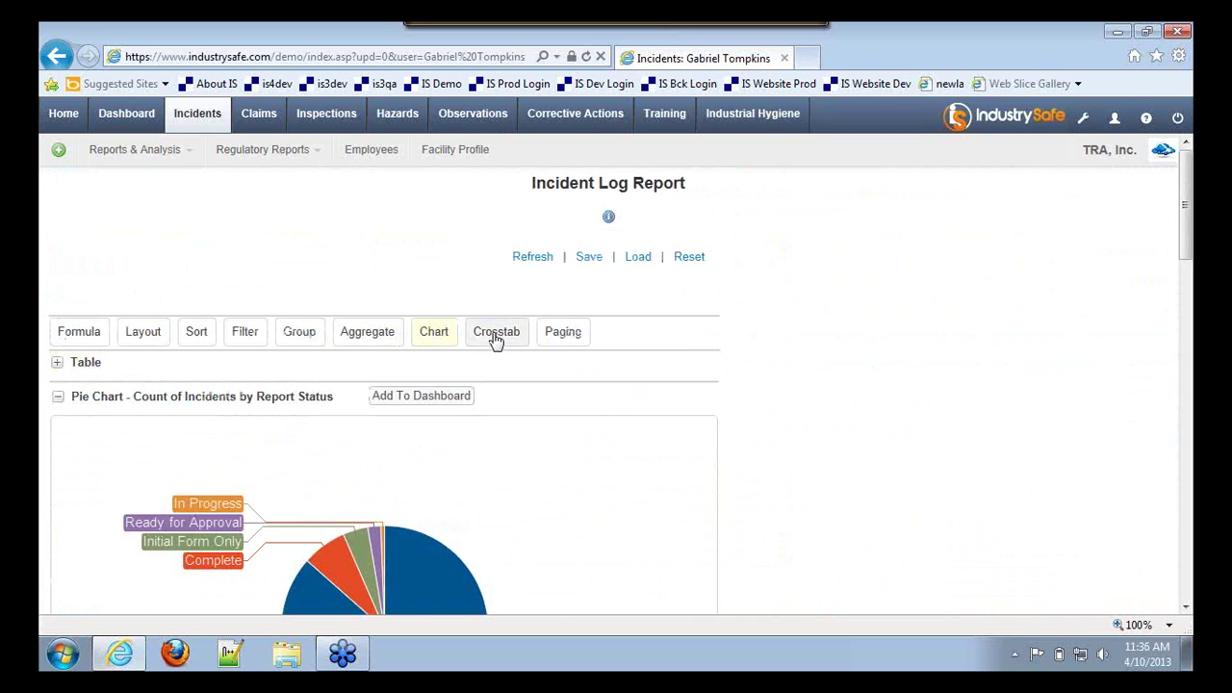
left_click(498, 339)
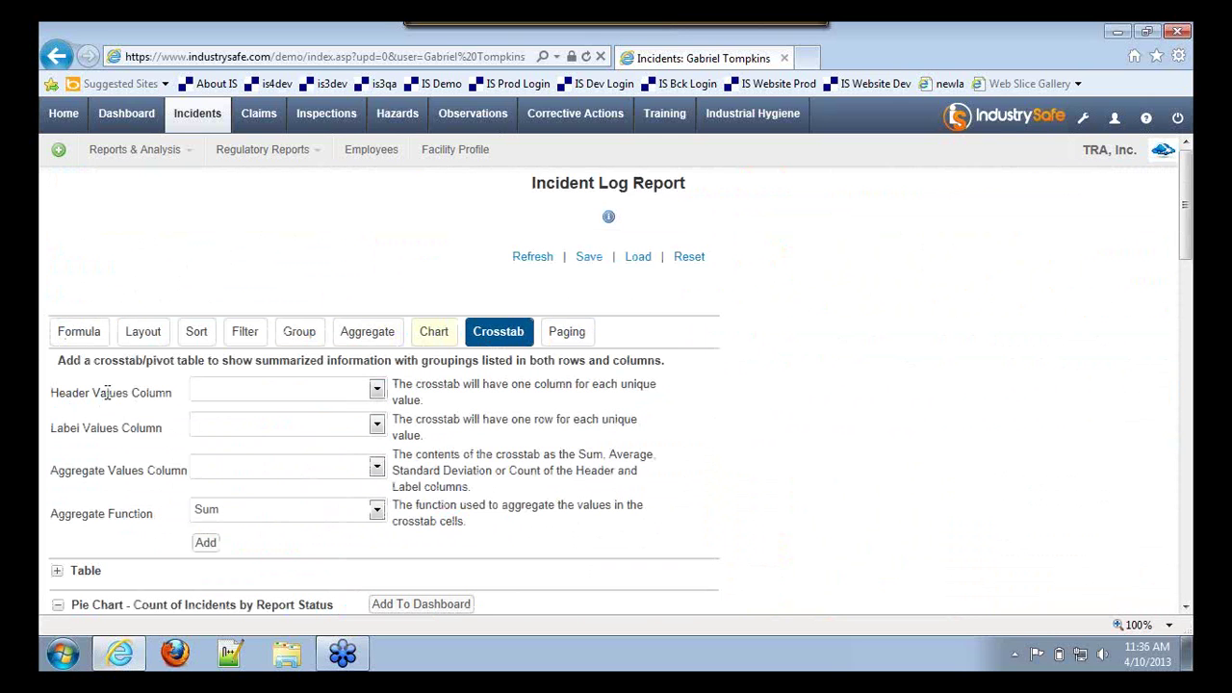
left_click(250, 399)
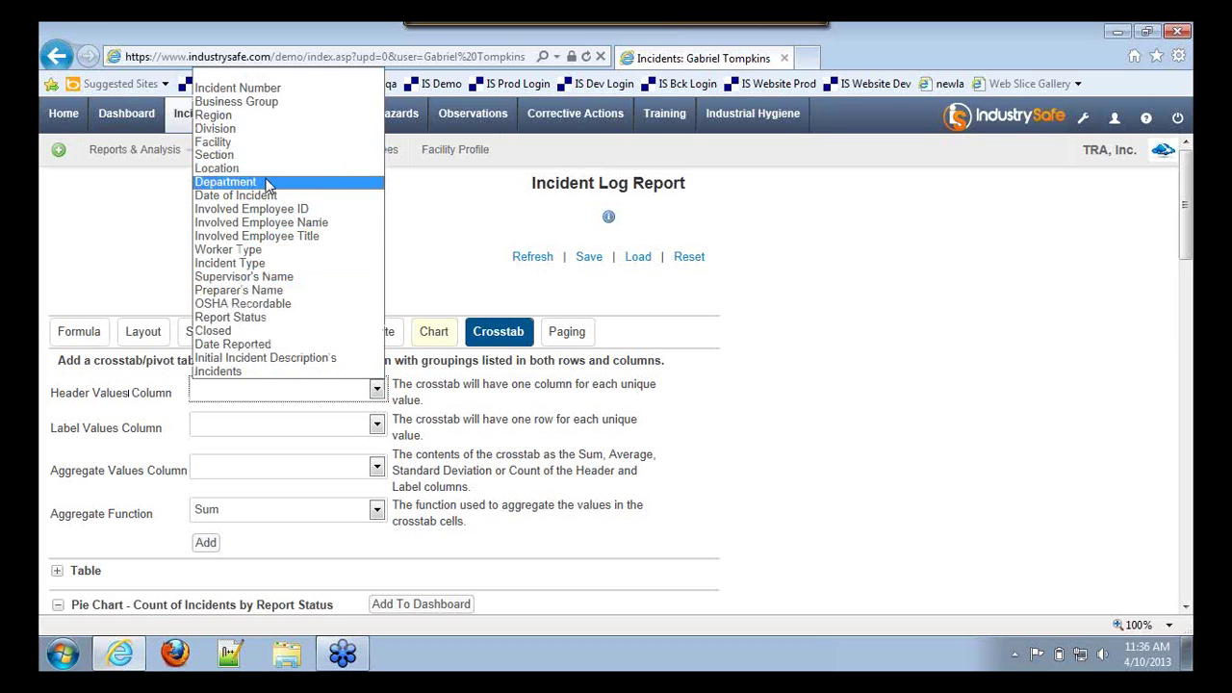
left_click(231, 262)
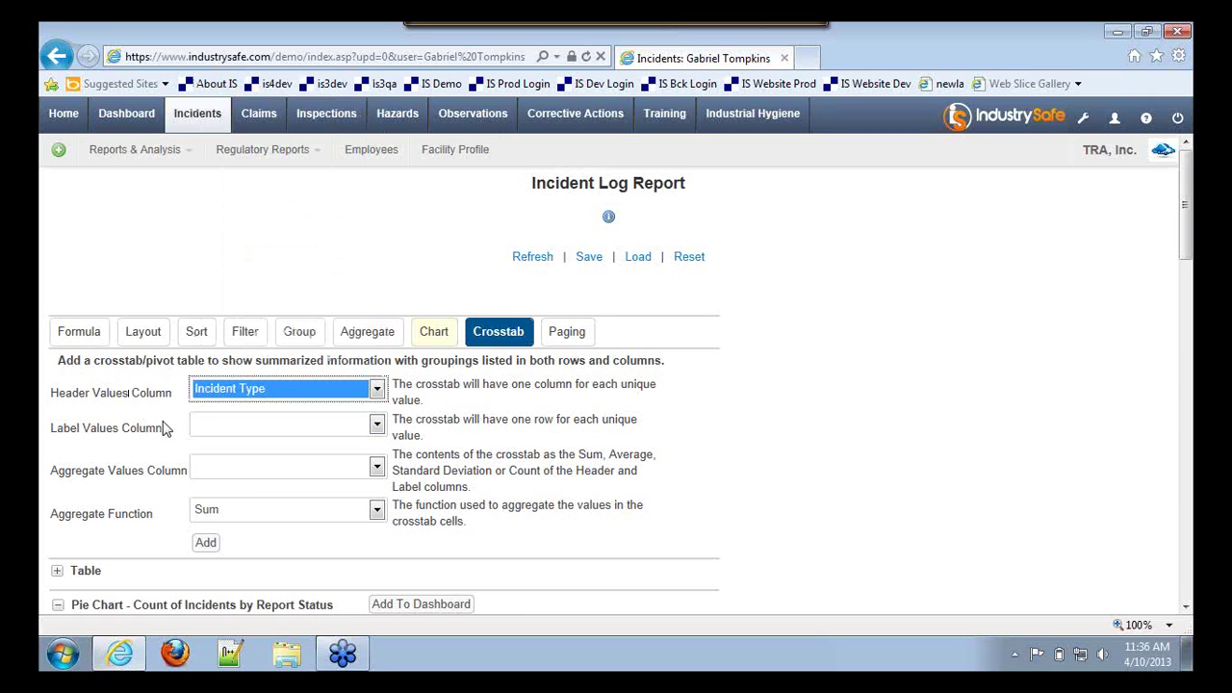
Step: Set the crosstab's label values column to Worker Type and its aggregate values column to Incidents
left_click(226, 430)
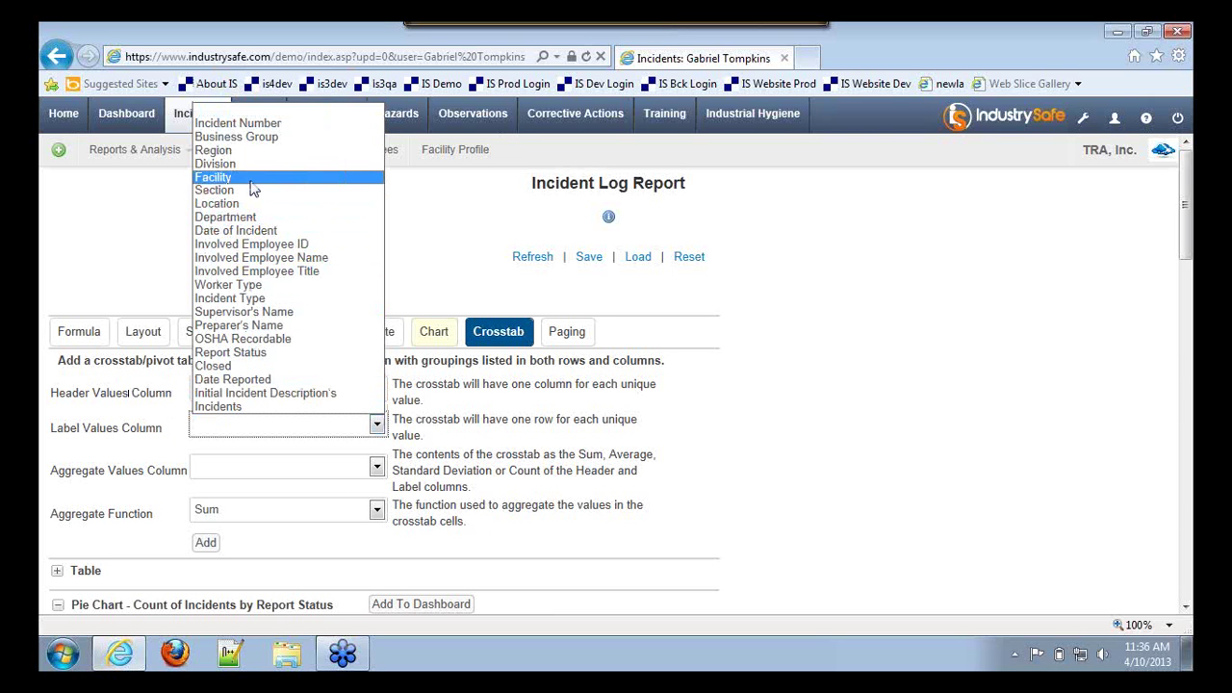
left_click(266, 289)
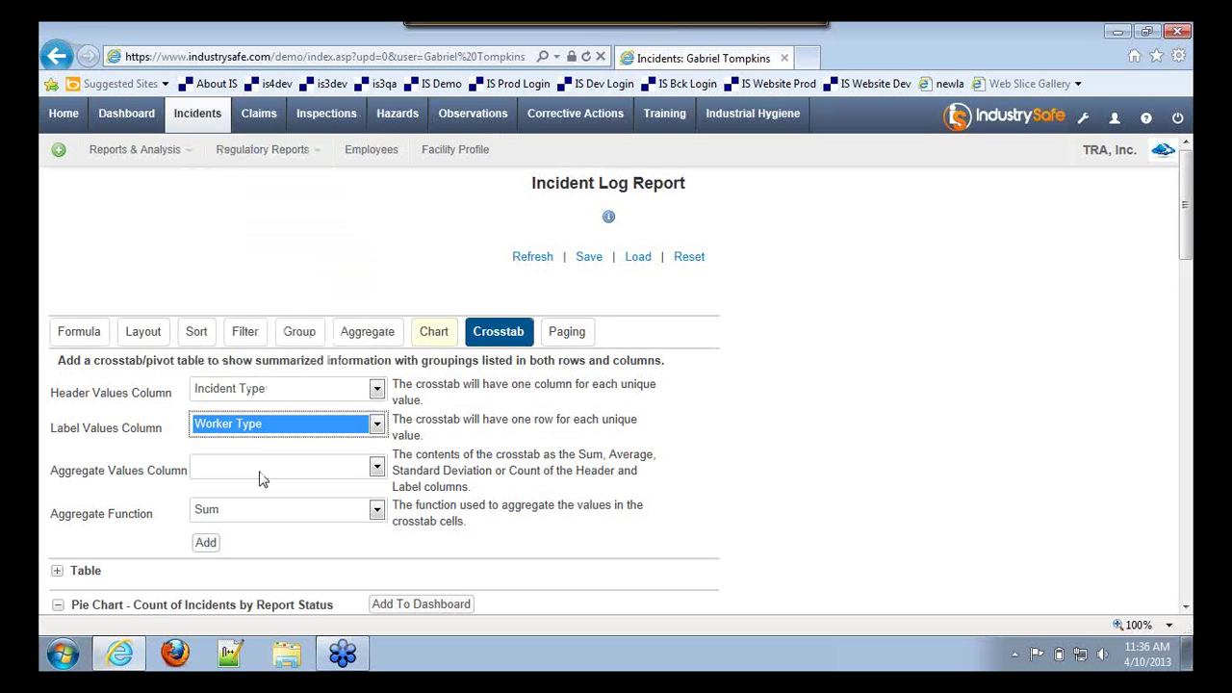
left_click(255, 466)
left_click(249, 449)
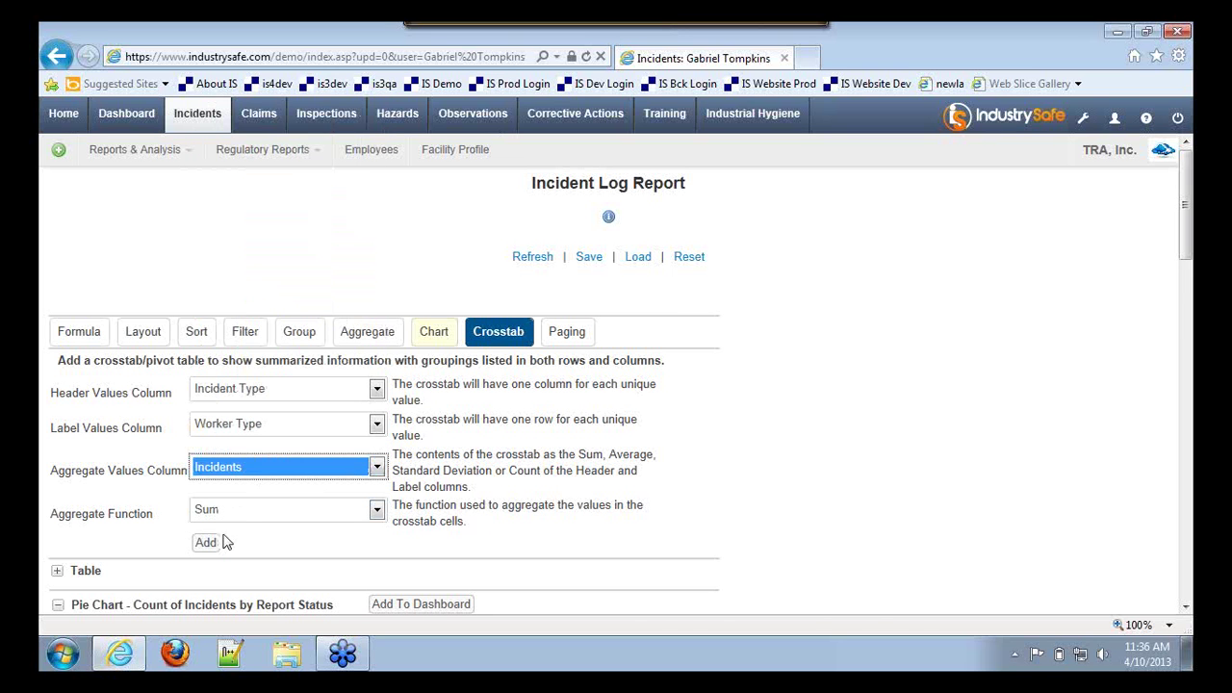
Step: Set the crosstab's aggregate function to Count and add the crosstab to the report
left_click(234, 511)
left_click(228, 569)
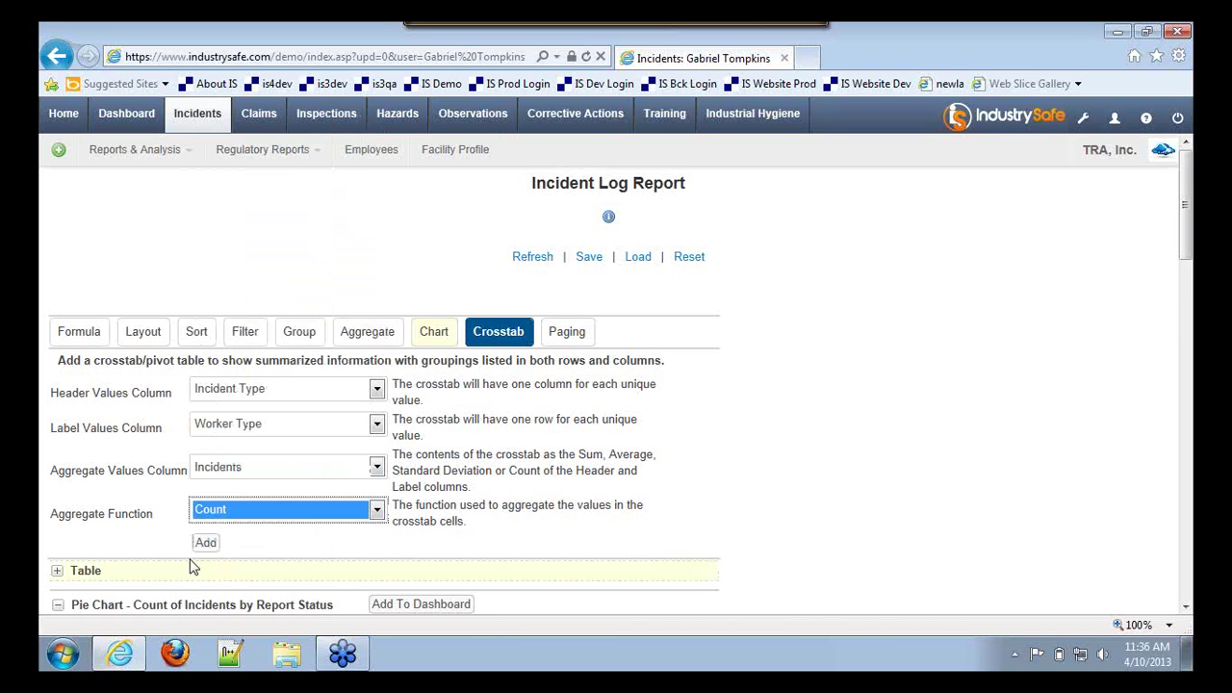
left_click(205, 543)
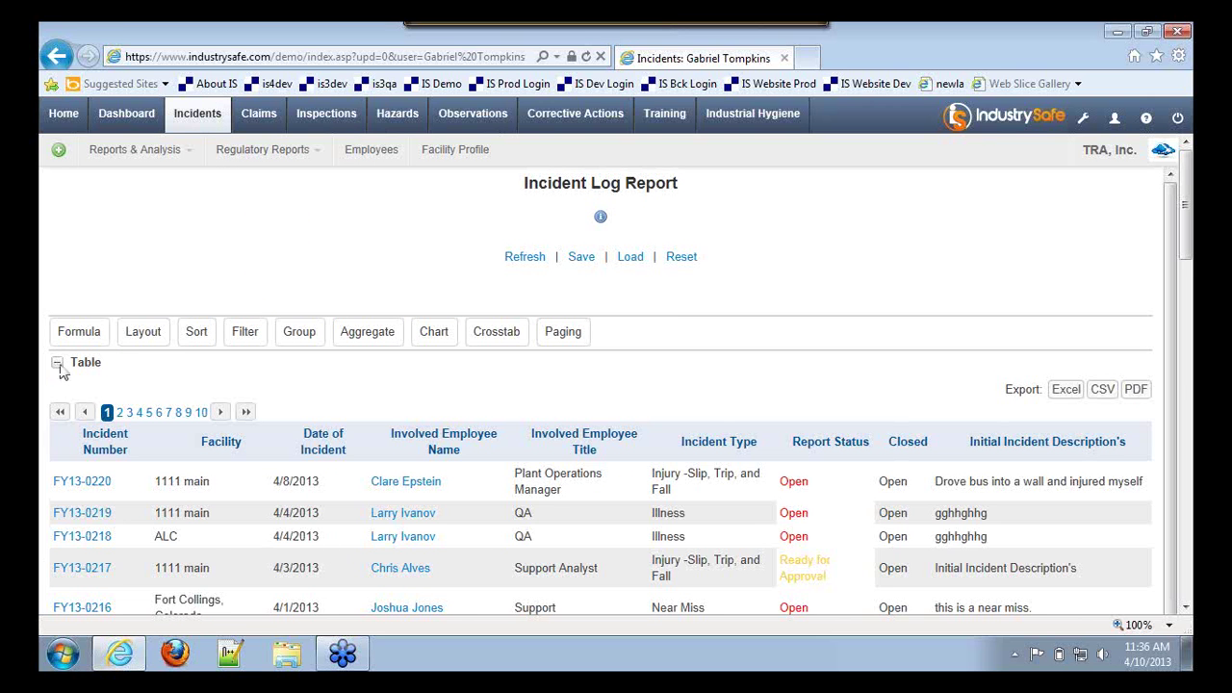
Step: Close the crosstab settings and collapse the table, pie chart and line chart to examine the crosstab of Incident Type by Worker Type
left_click(59, 363)
scroll(90, 406, "down", 2)
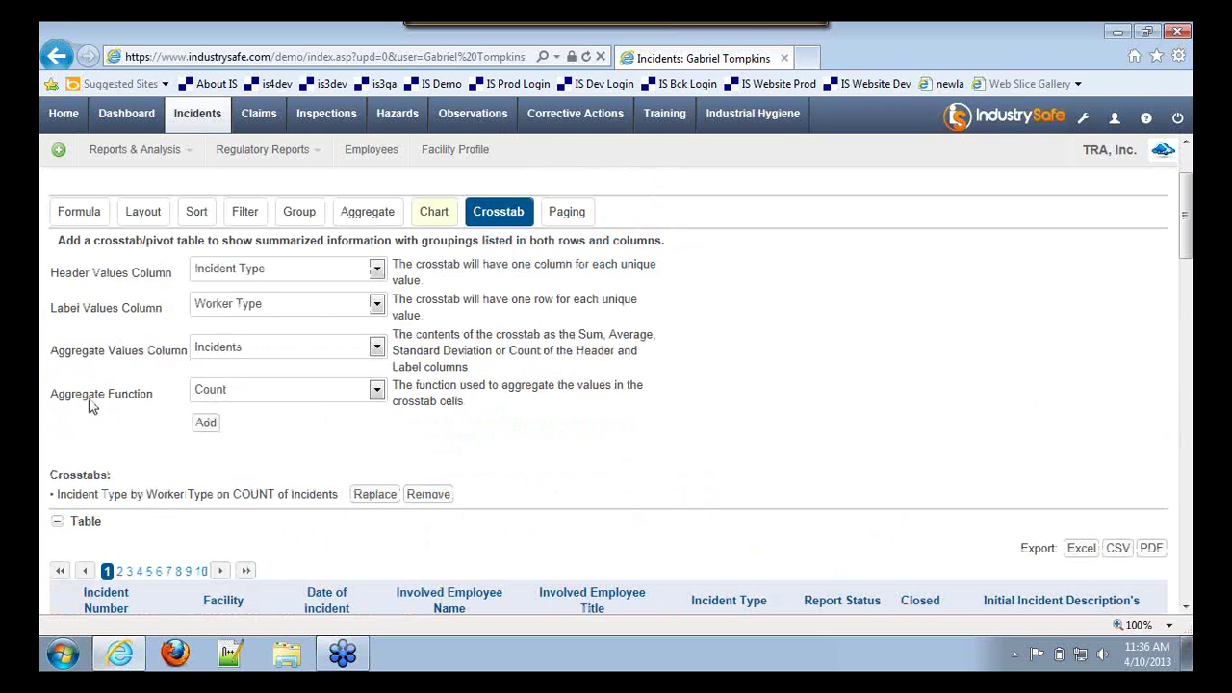
left_click(503, 219)
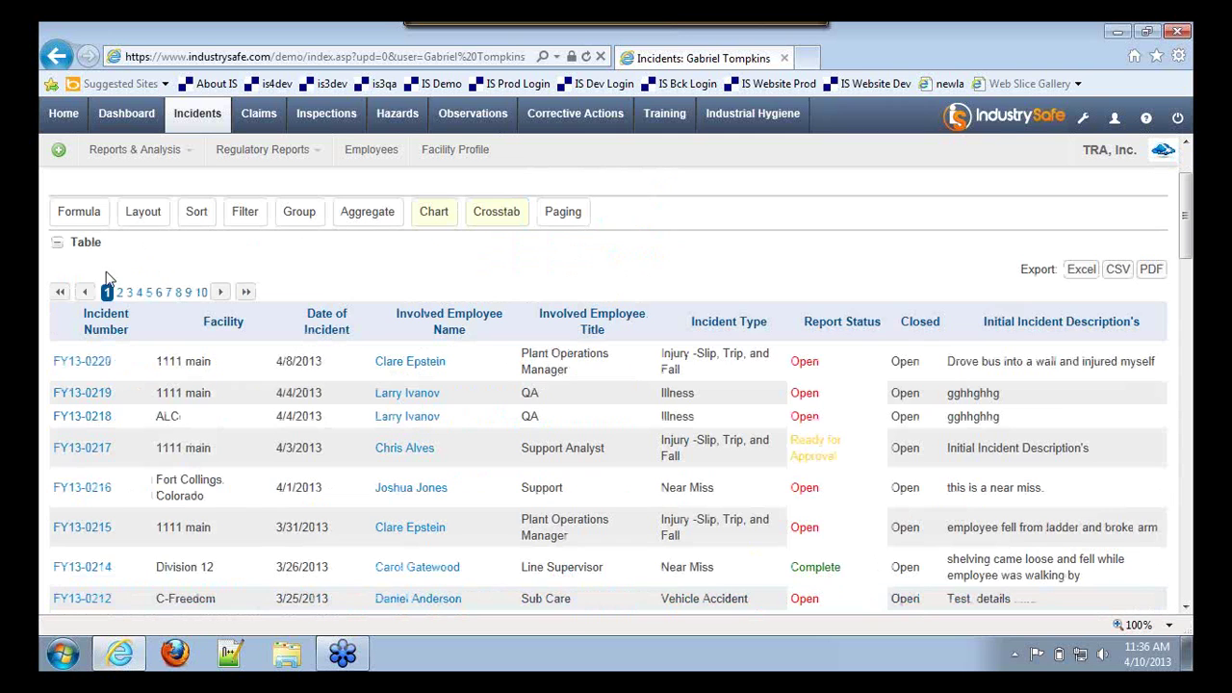
left_click(58, 246)
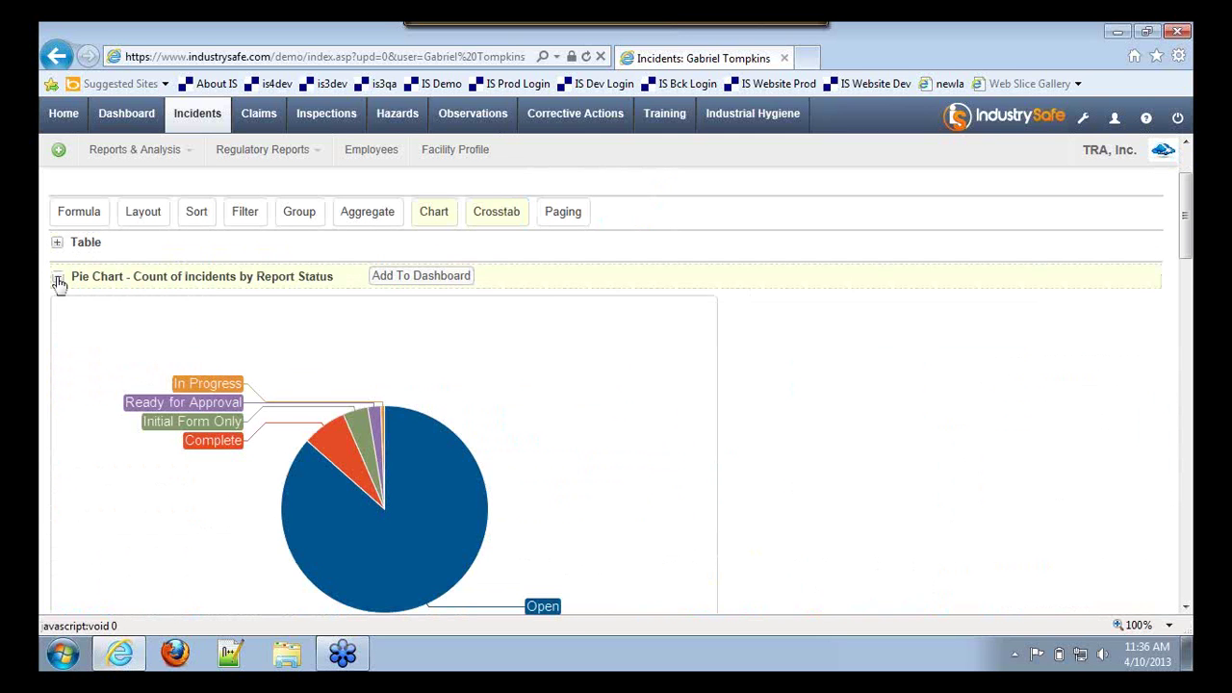
left_click(58, 280)
scroll(126, 314, "down", 2)
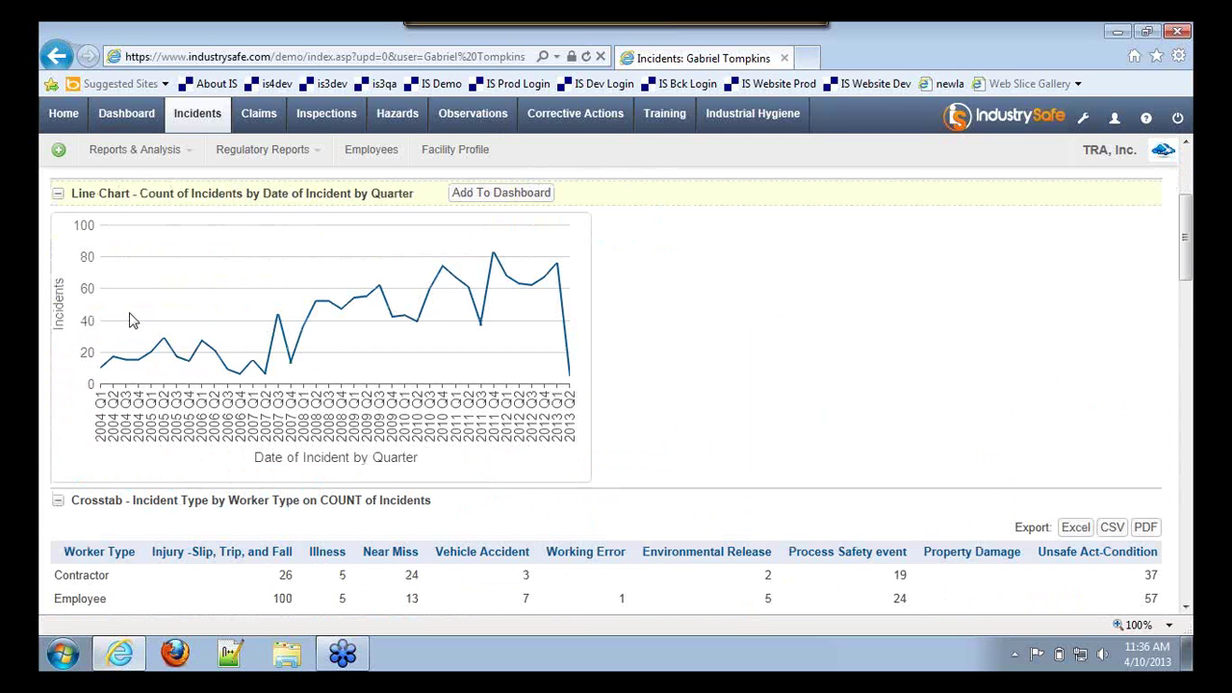
left_click(57, 196)
scroll(192, 256, "down", 2)
scroll(193, 260, "up", 2)
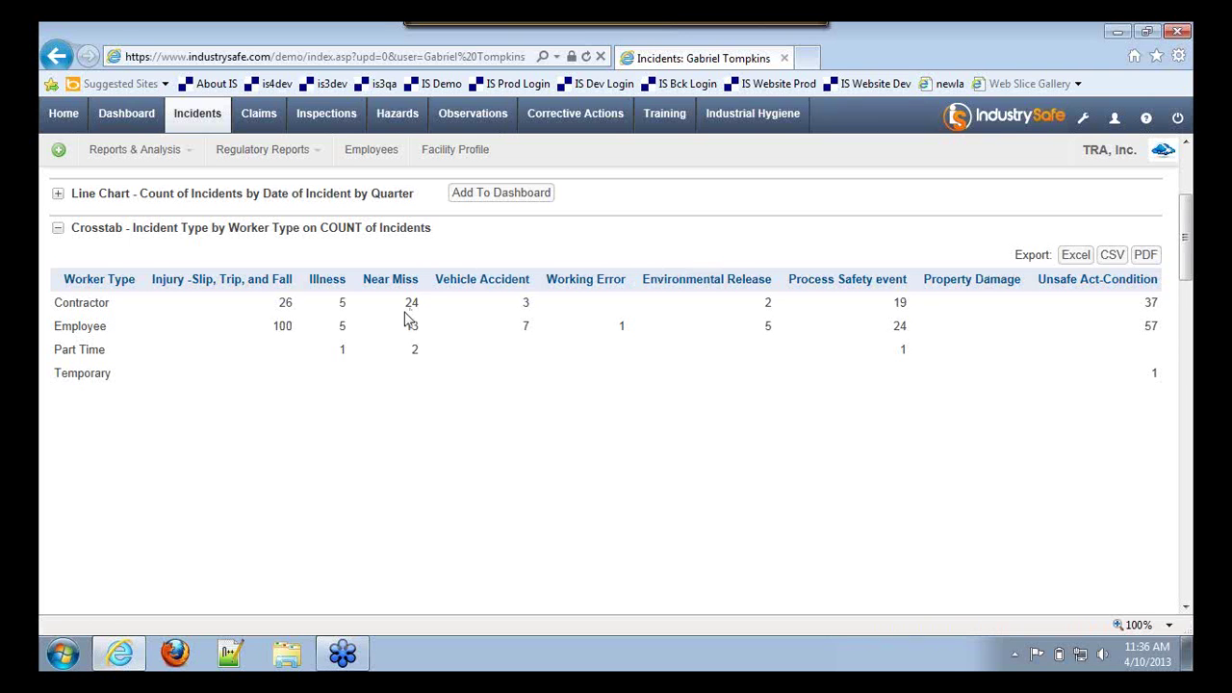
Step: Expand the incident table and set its paging to 40 rows per page
scroll(452, 347, "up", 3)
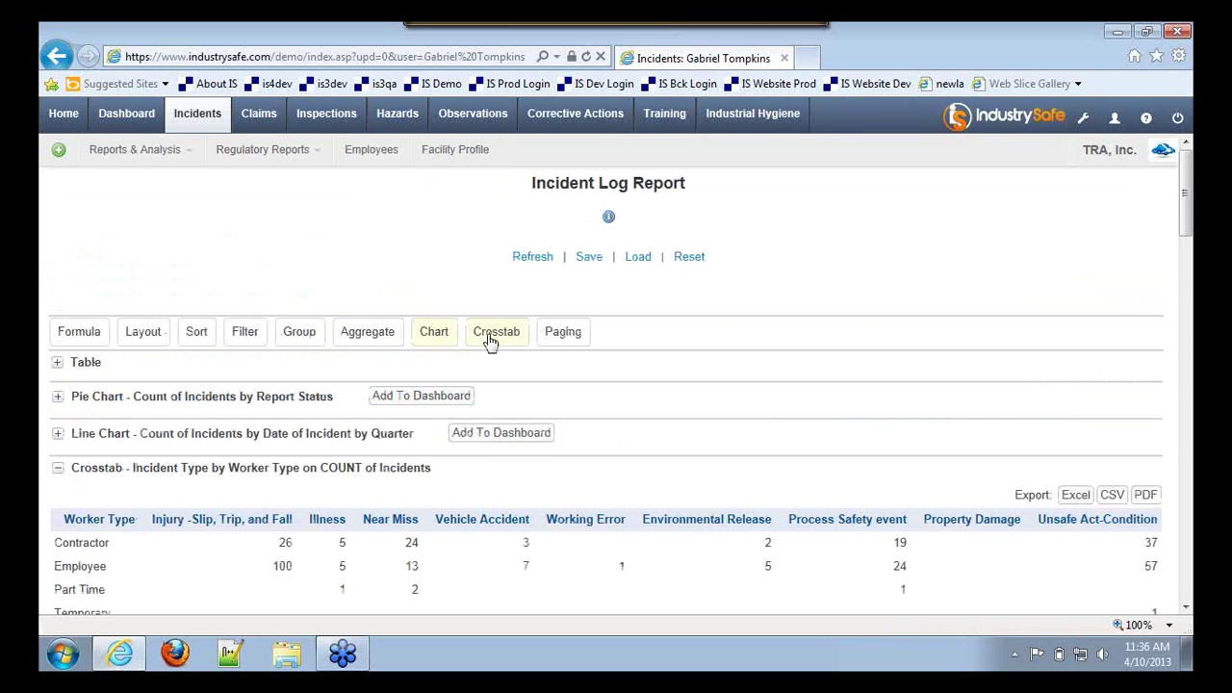
left_click(563, 333)
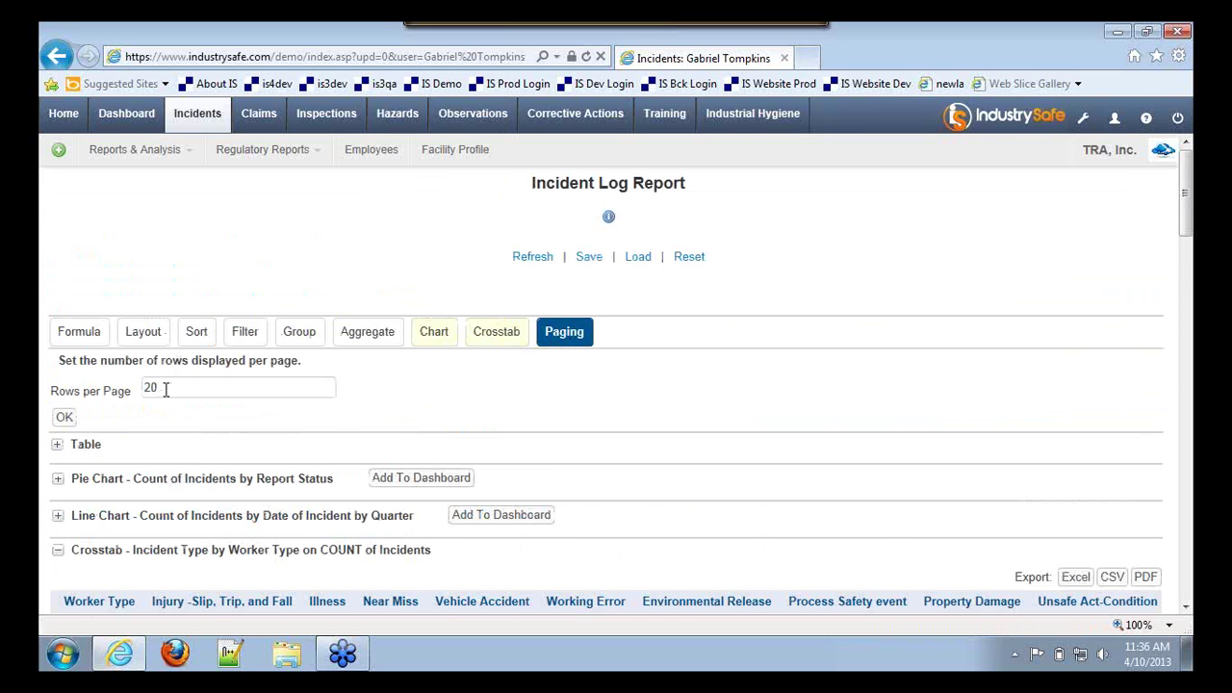
left_click(58, 446)
double_click(142, 386)
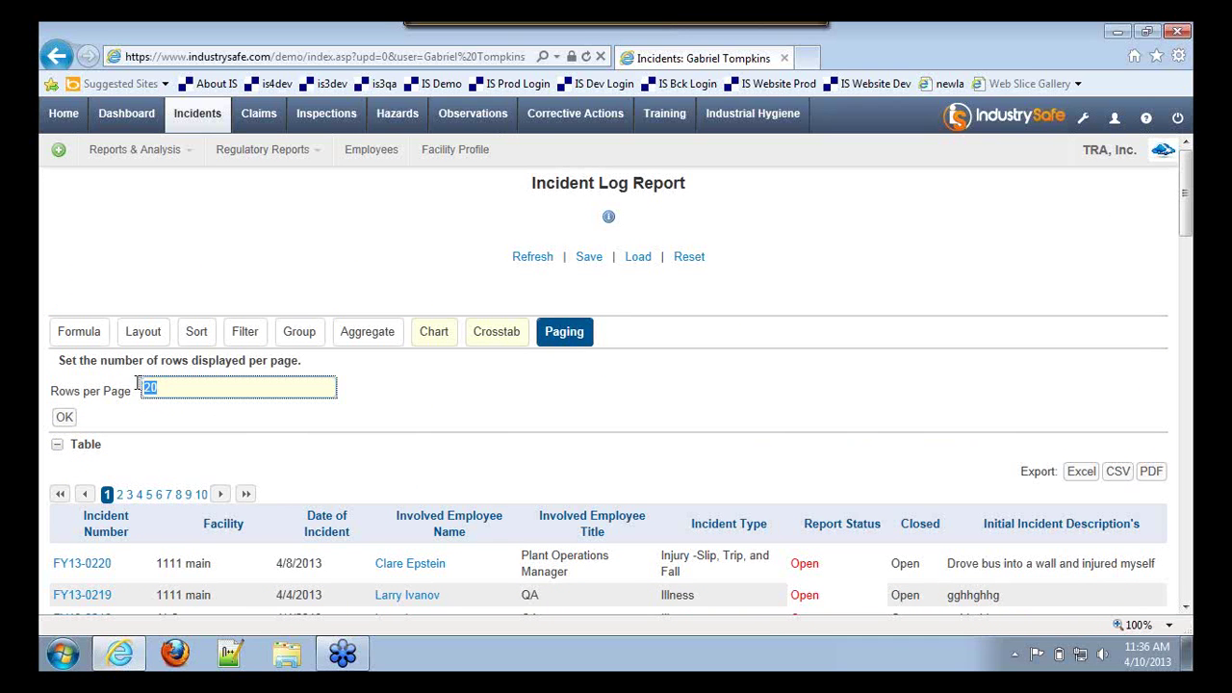
type("40")
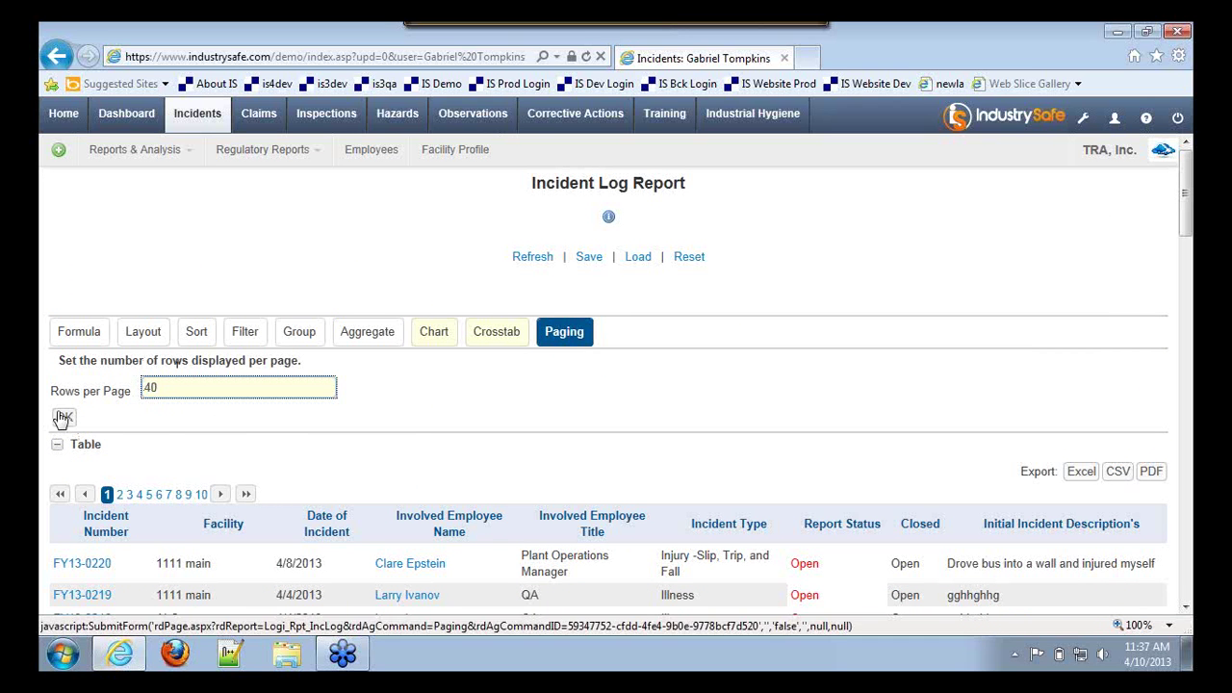
left_click(64, 417)
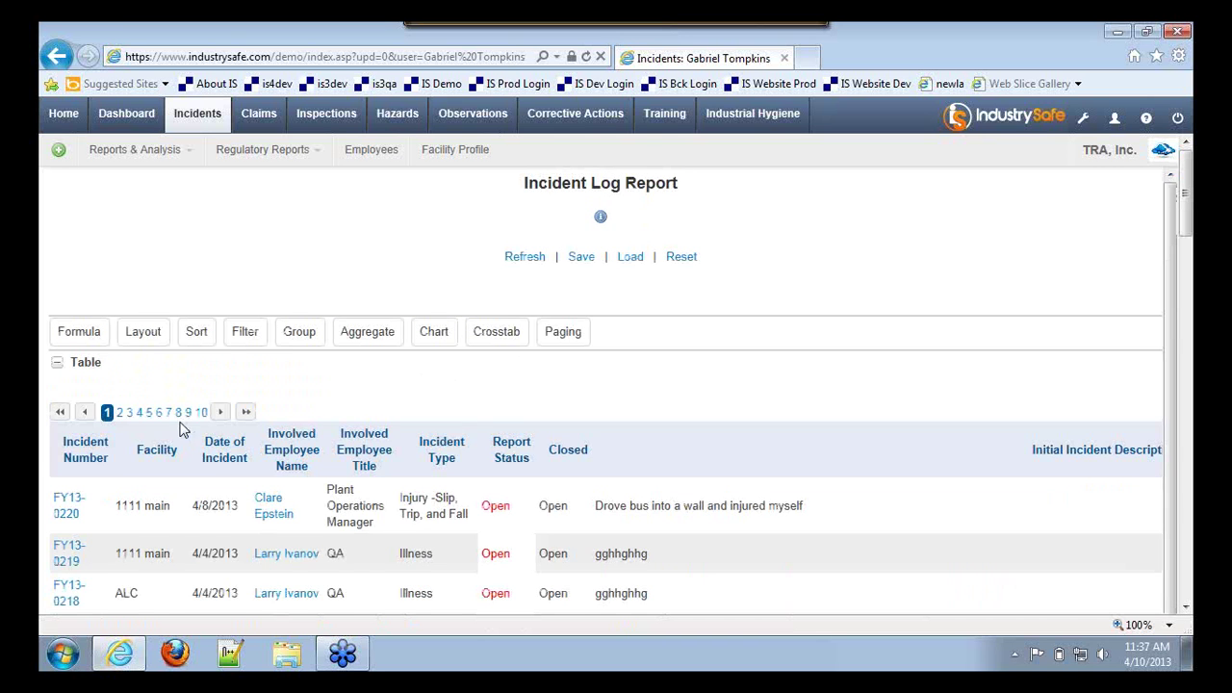
Step: Check the rows-per-page setting and look through the first page of the incident table
left_click(566, 337)
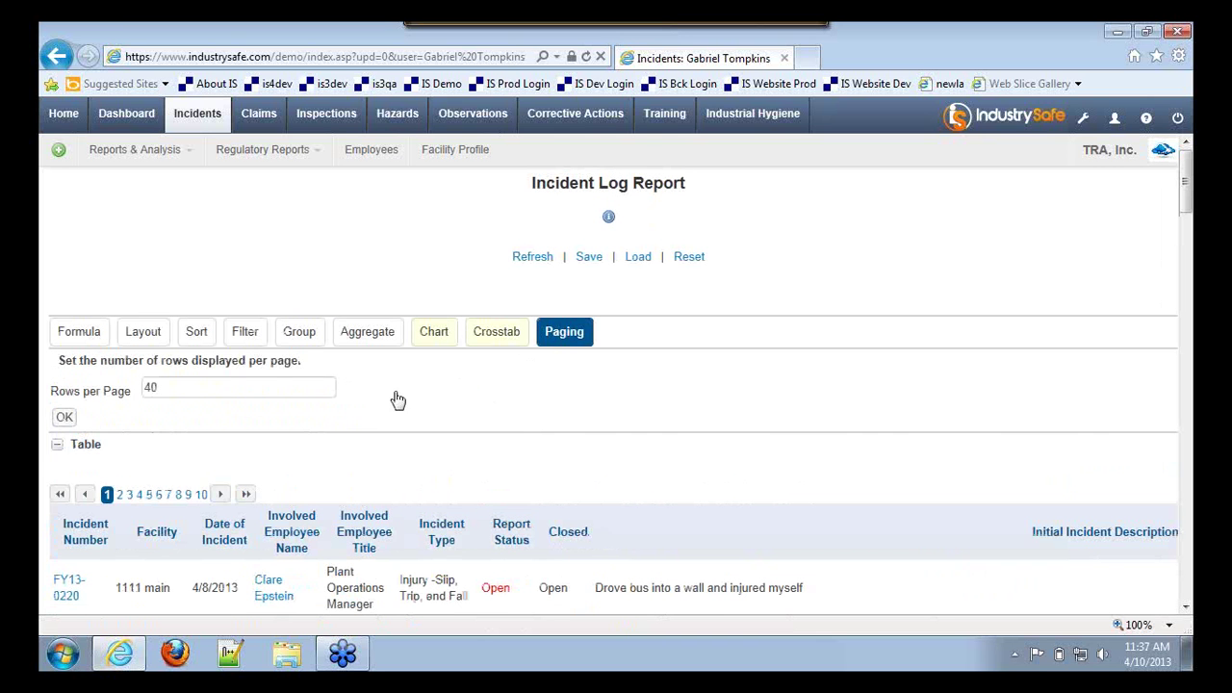
scroll(243, 430, "down", 2)
scroll(242, 430, "down", 12)
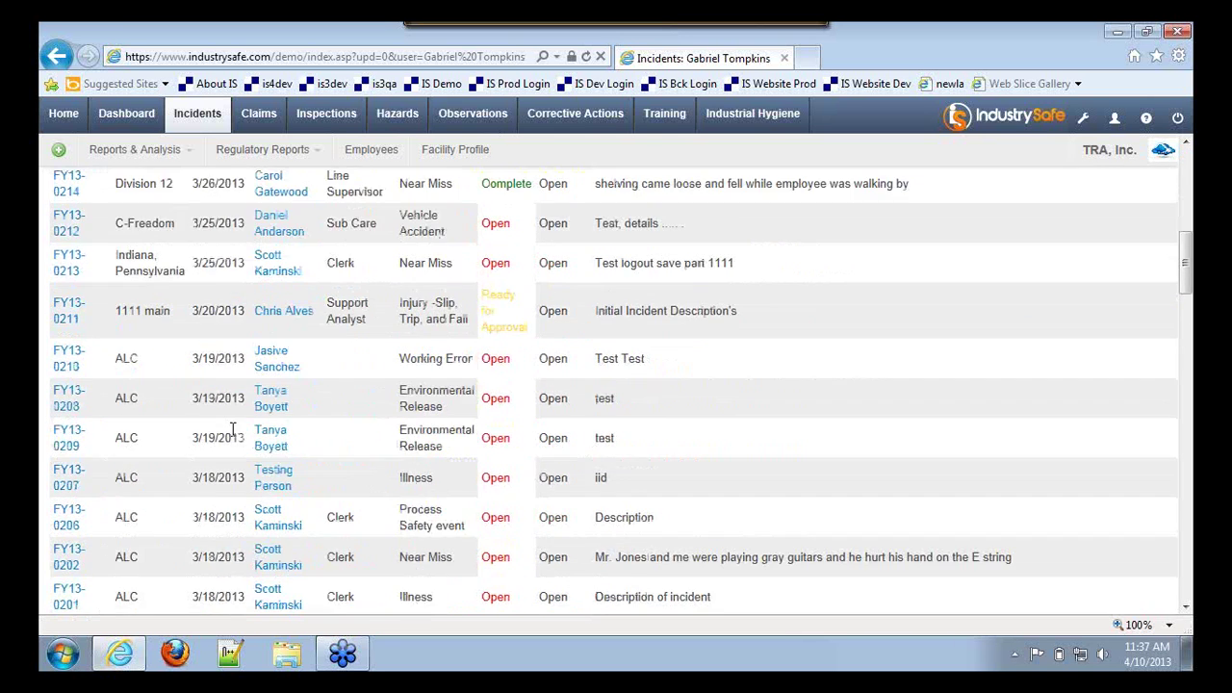
scroll(221, 432, "down", 10)
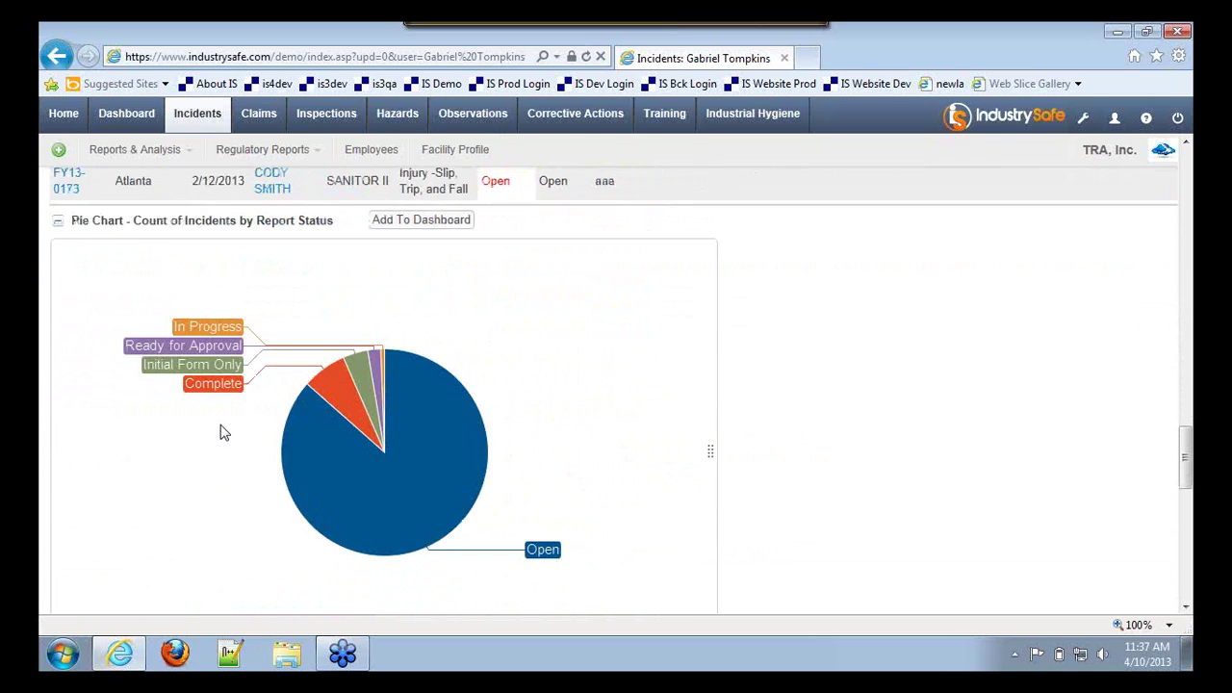
scroll(221, 432, "up", 8)
scroll(220, 433, "up", 10)
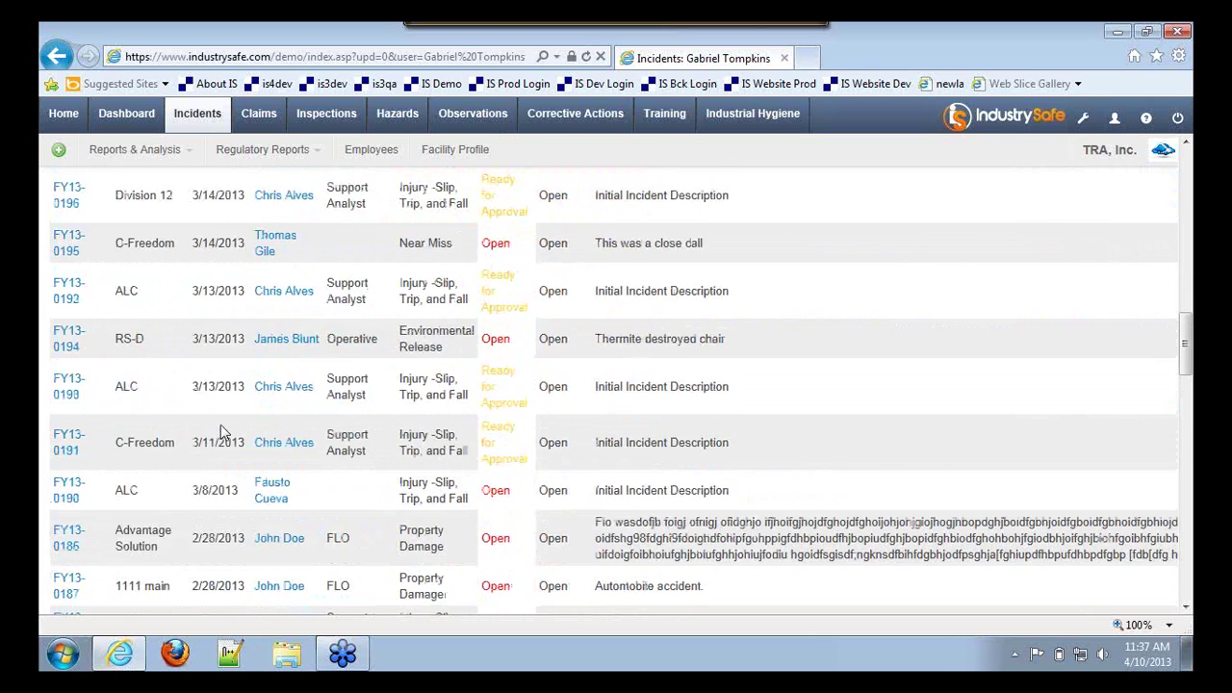
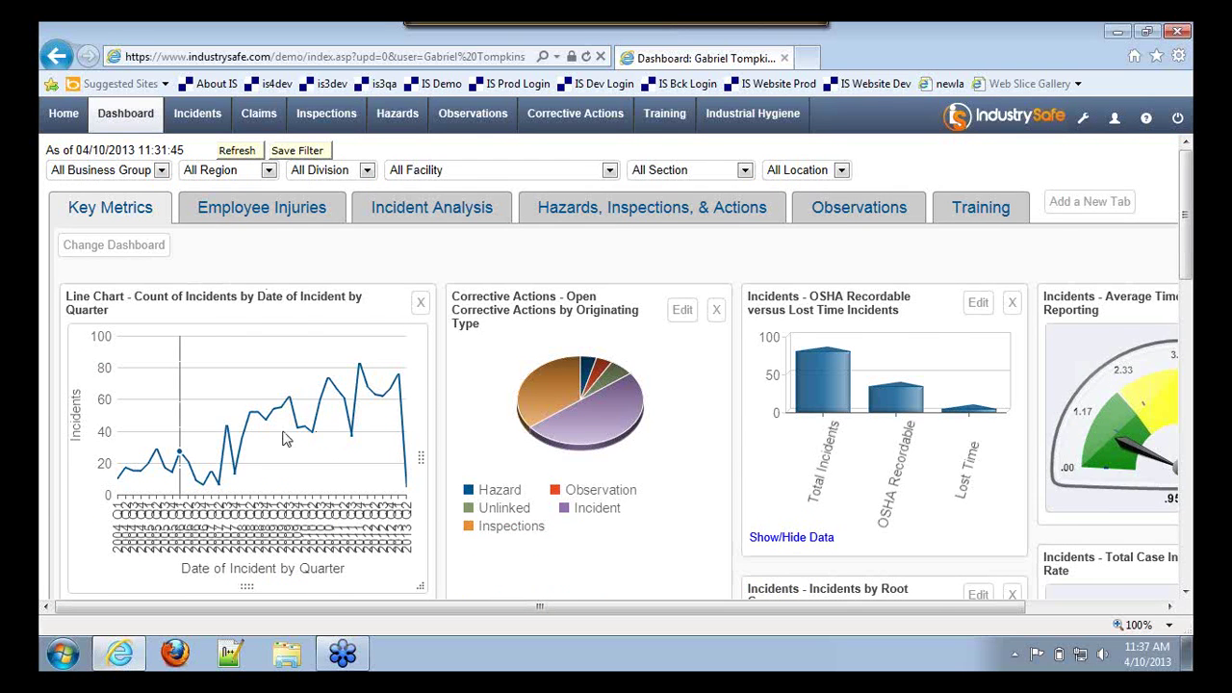
Step: Enlarge the incidents-by-quarter line chart panel on the Key Metrics dashboard to about one and a half times its width
scroll(284, 439, "down", 3)
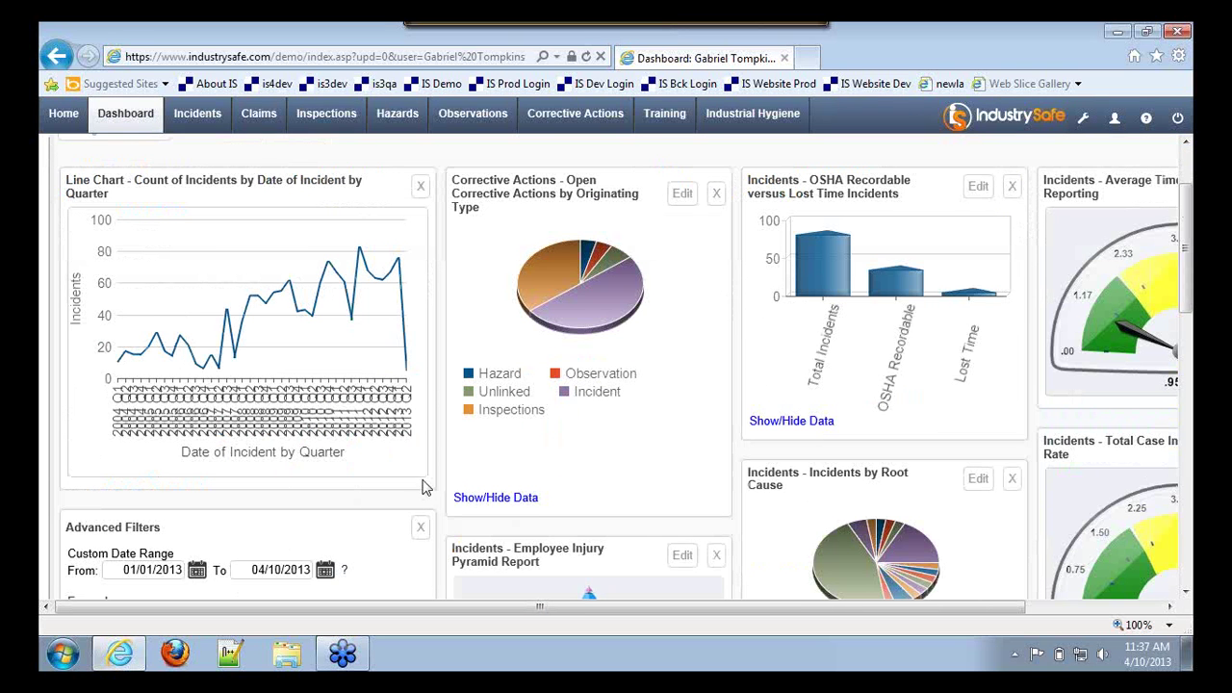
left_click_drag(421, 471, 572, 531)
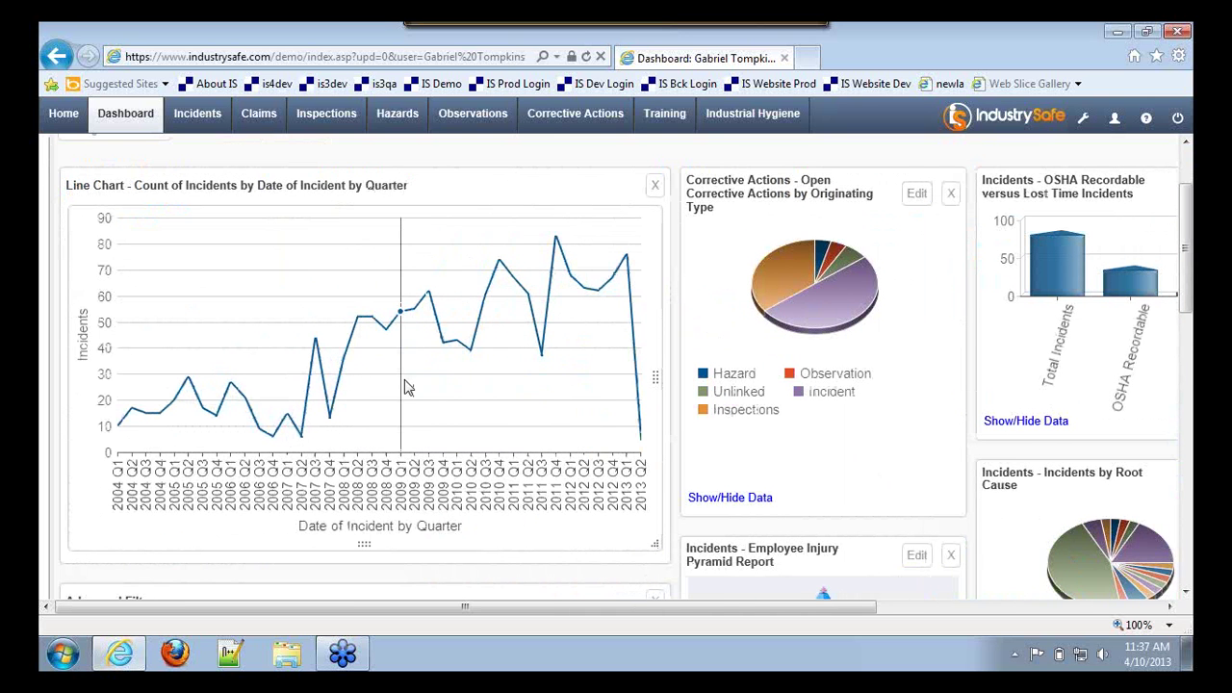
scroll(404, 388, "down", 3)
scroll(404, 388, "down", 3)
Step: Remove the "Line Chart - Count of Incidents by Date of Incident by Quarter" panel from the Key Metrics dashboard
scroll(553, 388, "up", 8)
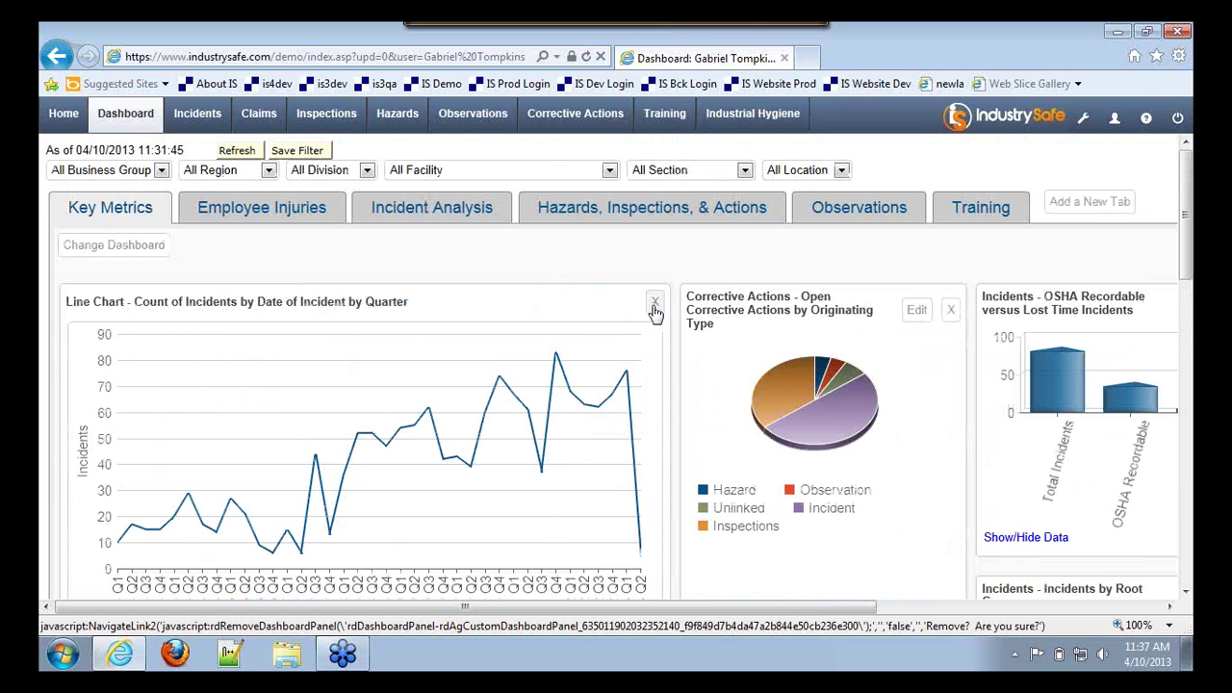
left_click(654, 308)
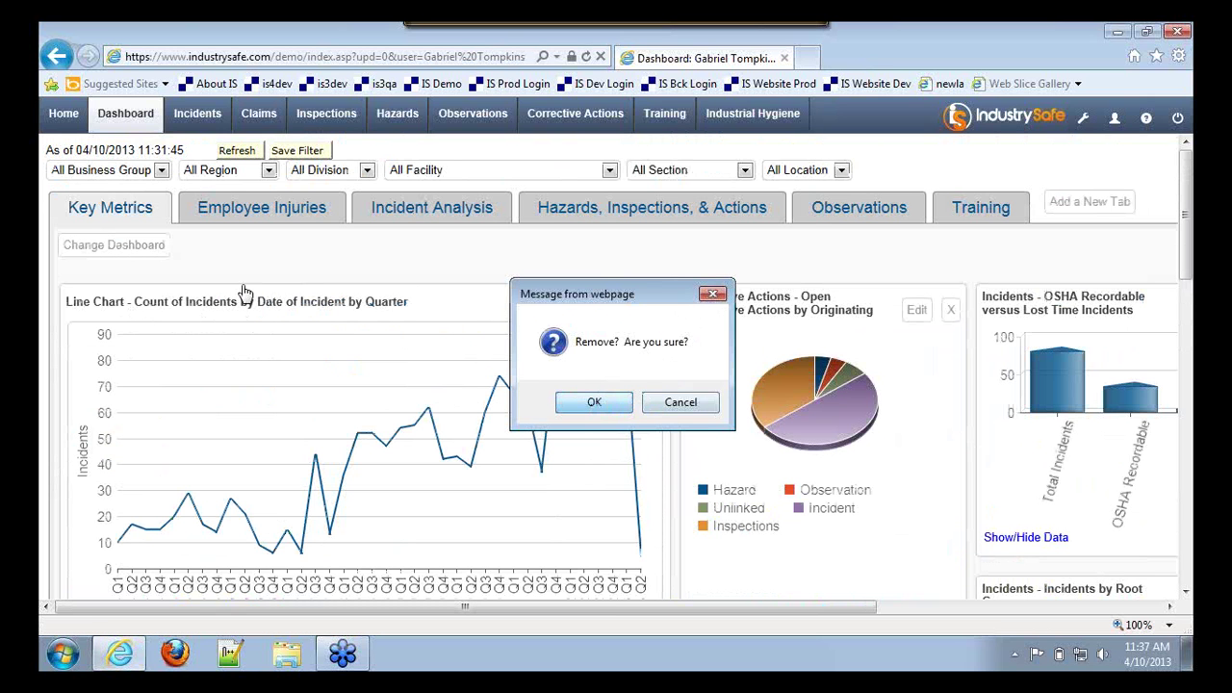
left_click(625, 404)
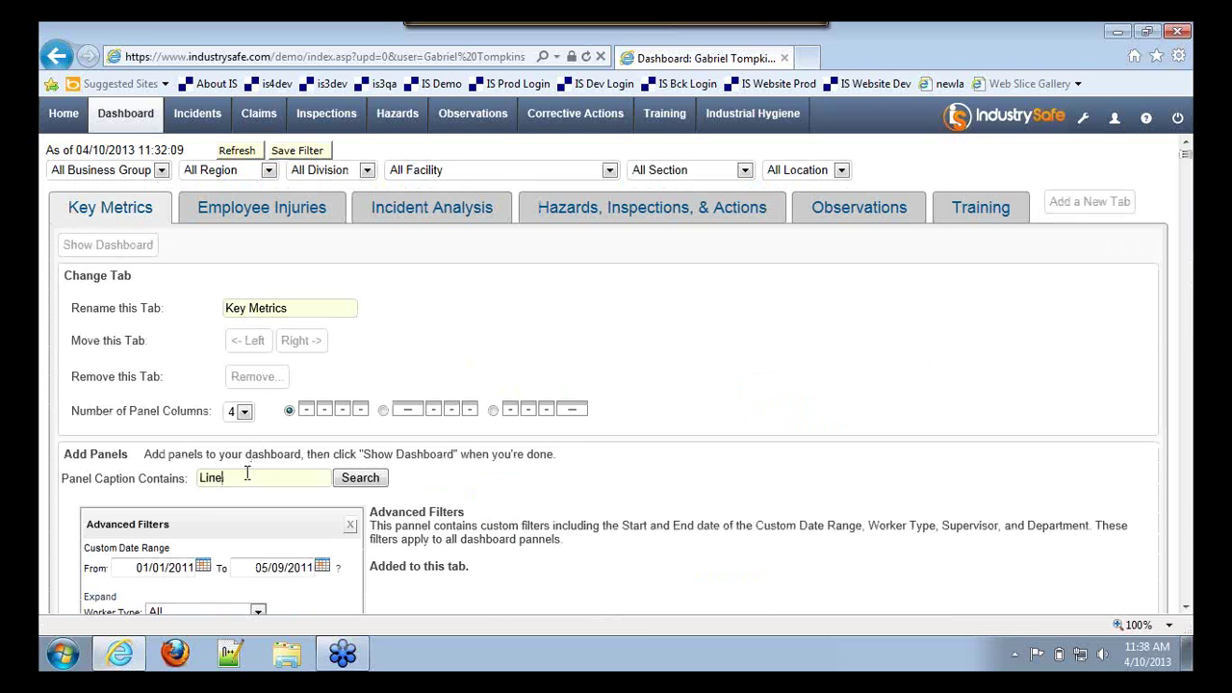
Step: Search the available dashboard panels for "Line" and add the incidents-by-quarter line chart to the Key Metrics tab
left_click(364, 484)
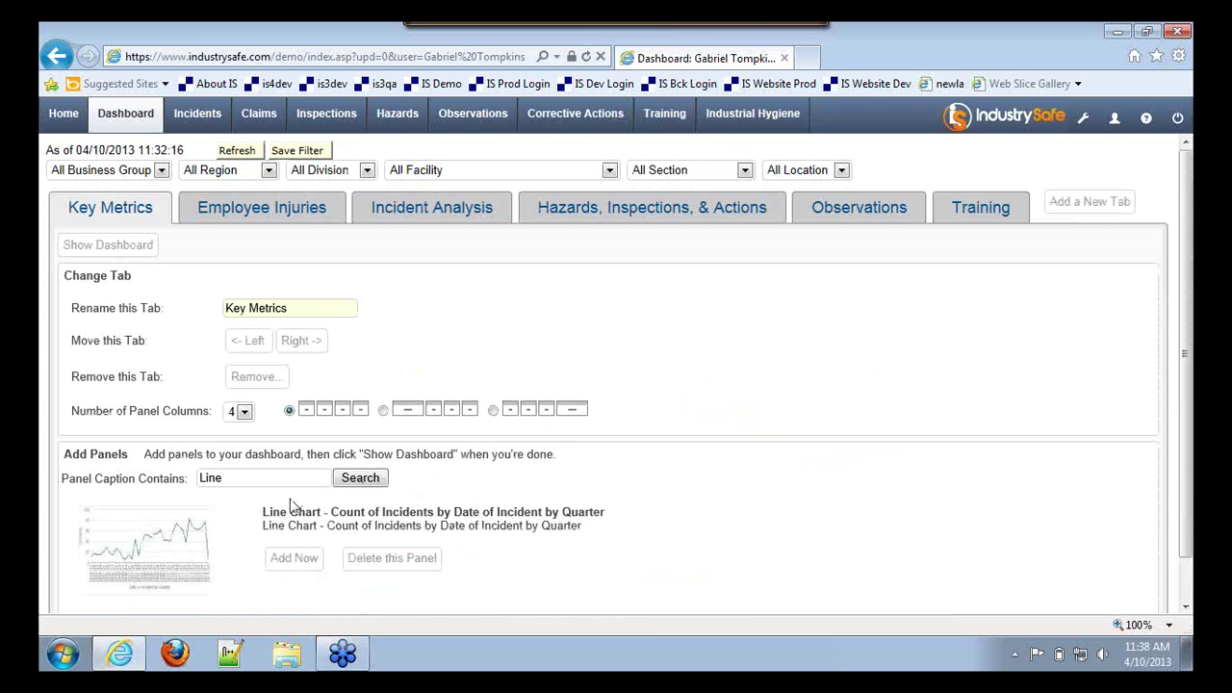
scroll(287, 508, "down", 1)
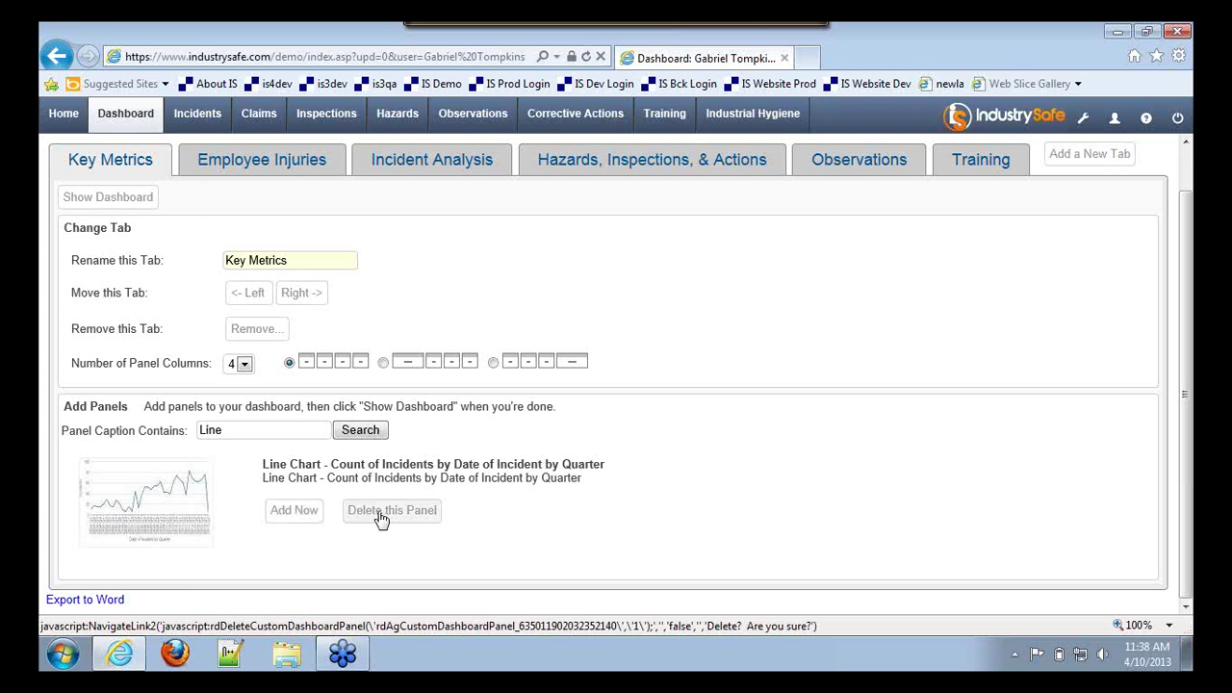
left_click(289, 513)
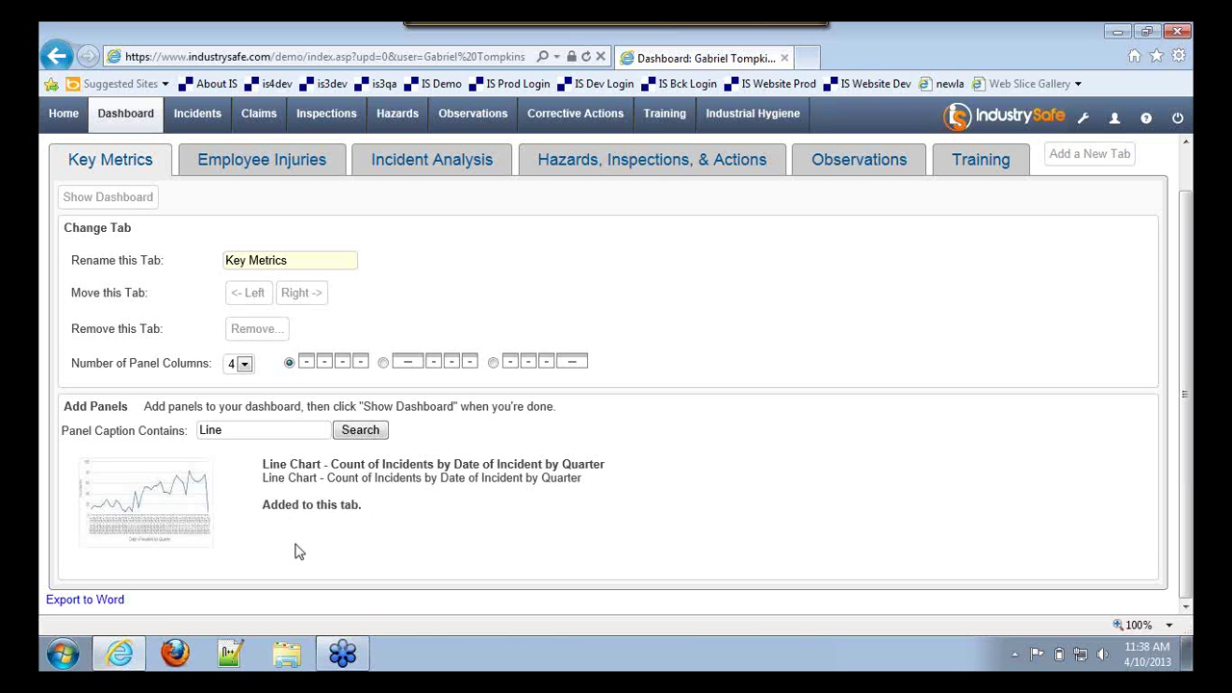
Step: Return to the dashboard view and shrink the line chart panel to about the width of its neighbouring panels
left_click(123, 208)
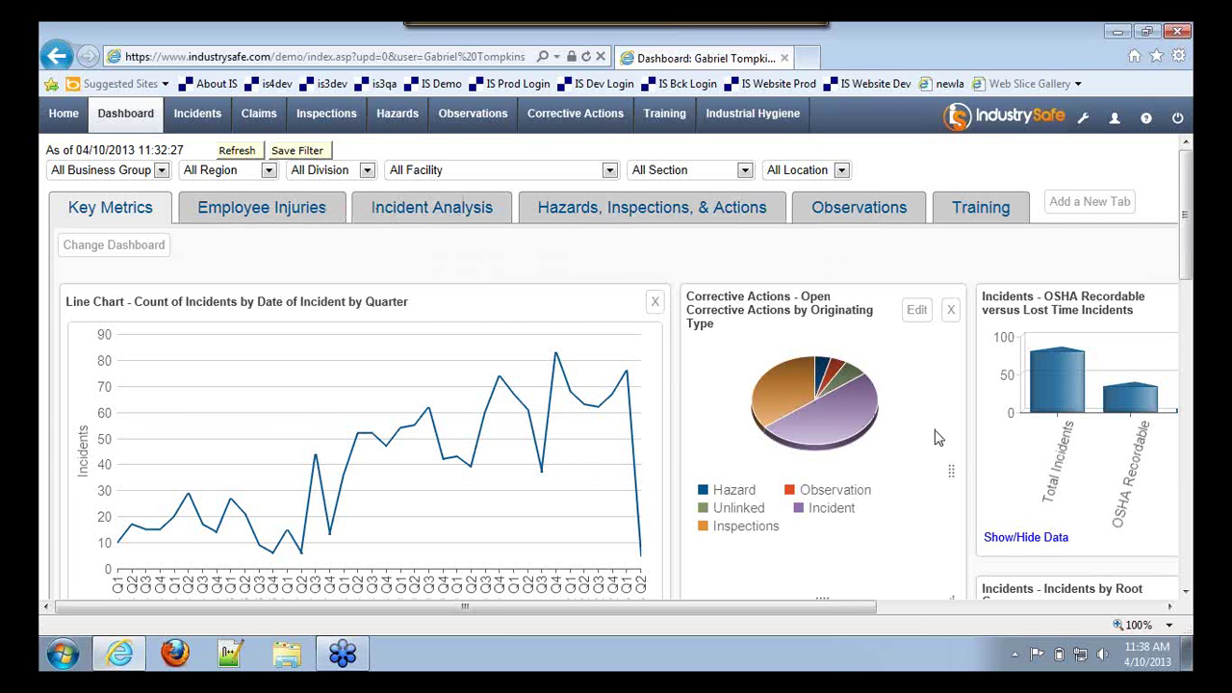
scroll(1001, 462, "down", 2)
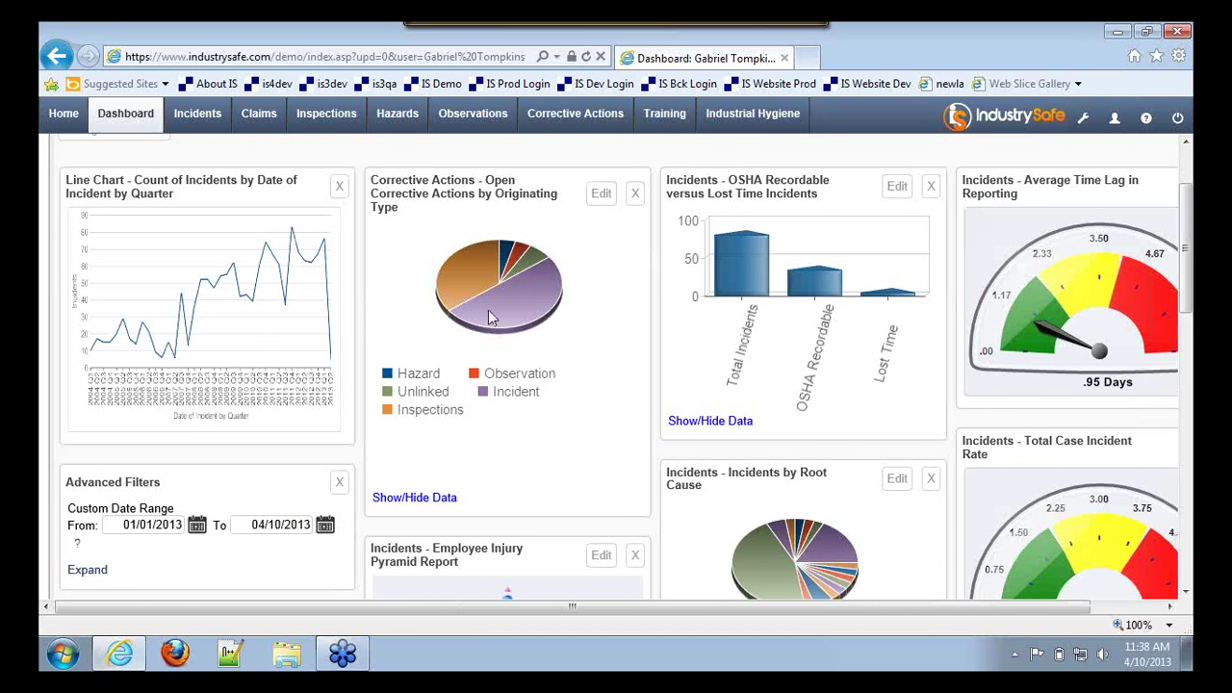
scroll(488, 318, "up", 2)
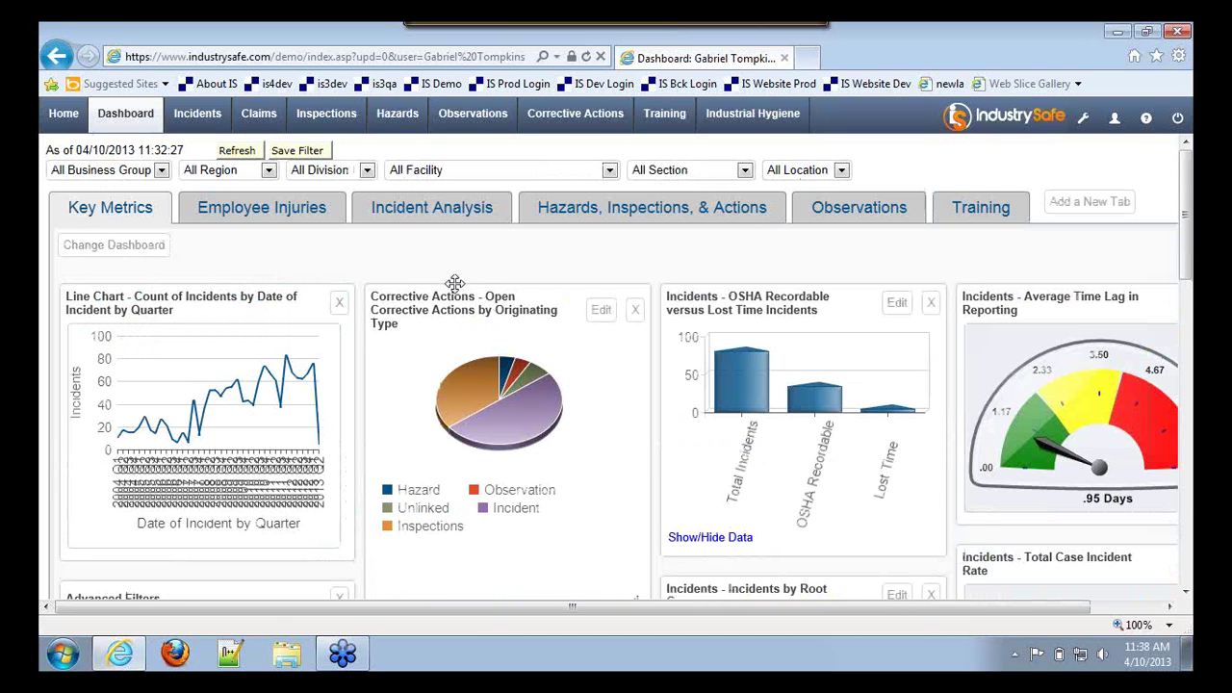
Step: Go to the incident list and open the New Incident Form of incident FY13-0194
left_click(205, 127)
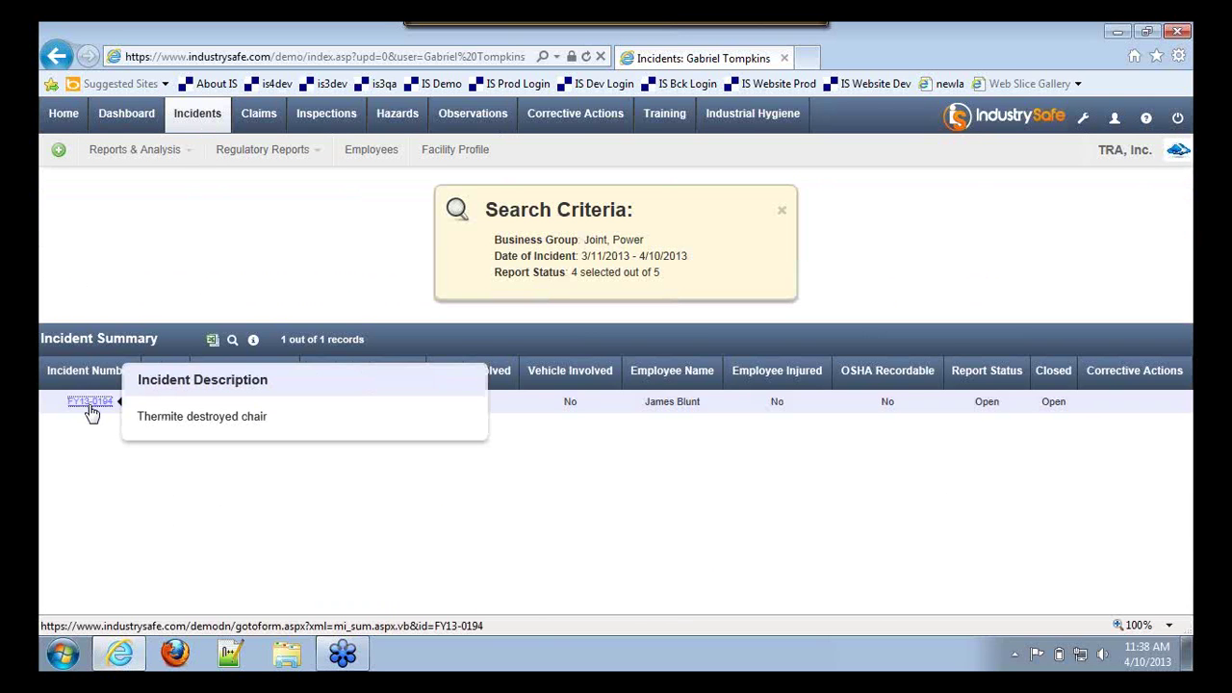
left_click(91, 402)
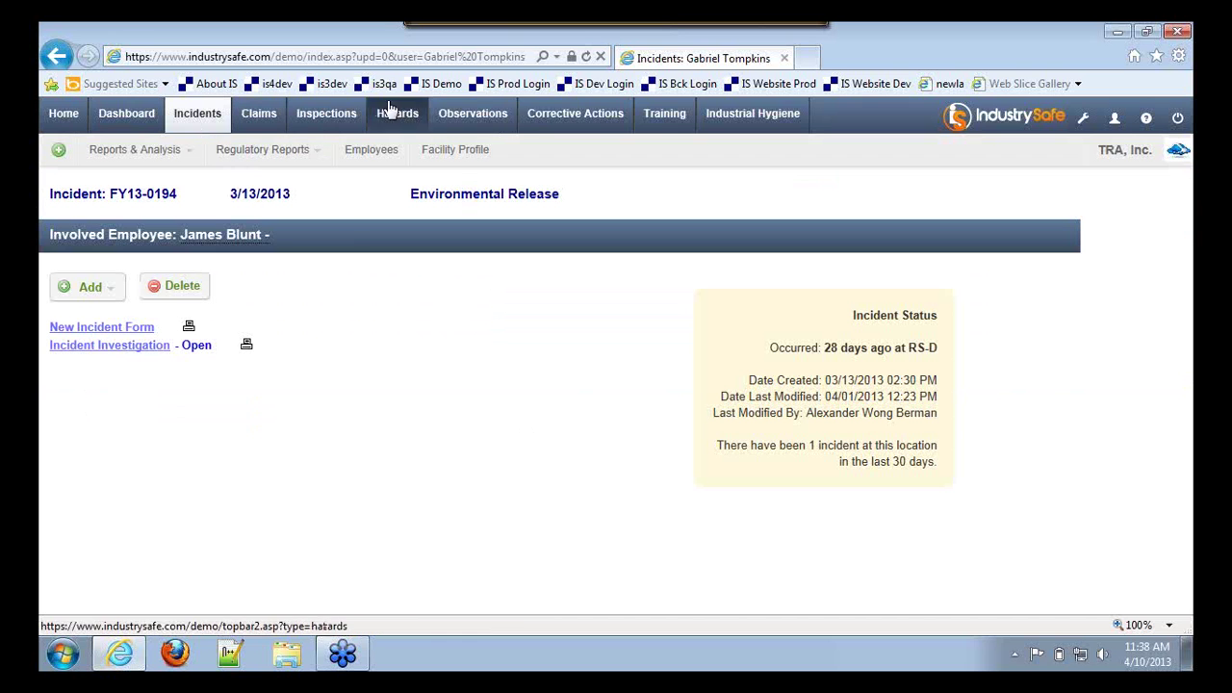
left_click(115, 332)
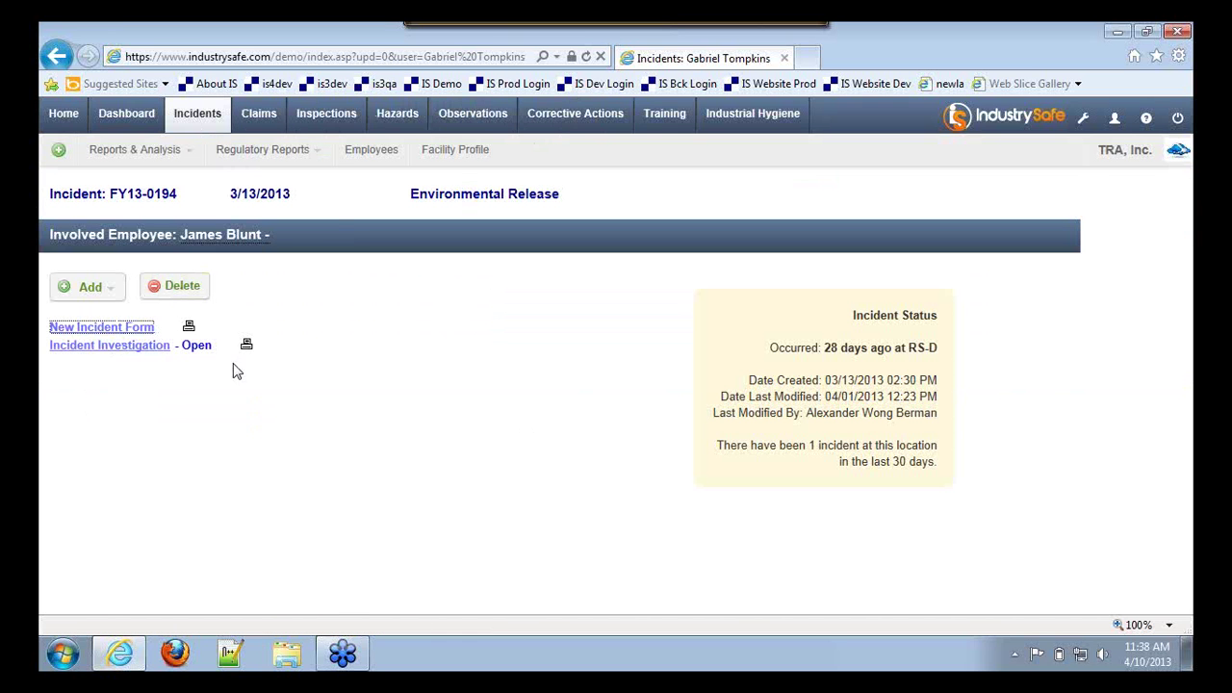
Step: Open the e-mail form for incident FY13-0194's New Incident Form and enter the recipient's e-mail address
scroll(230, 404, "down", 10)
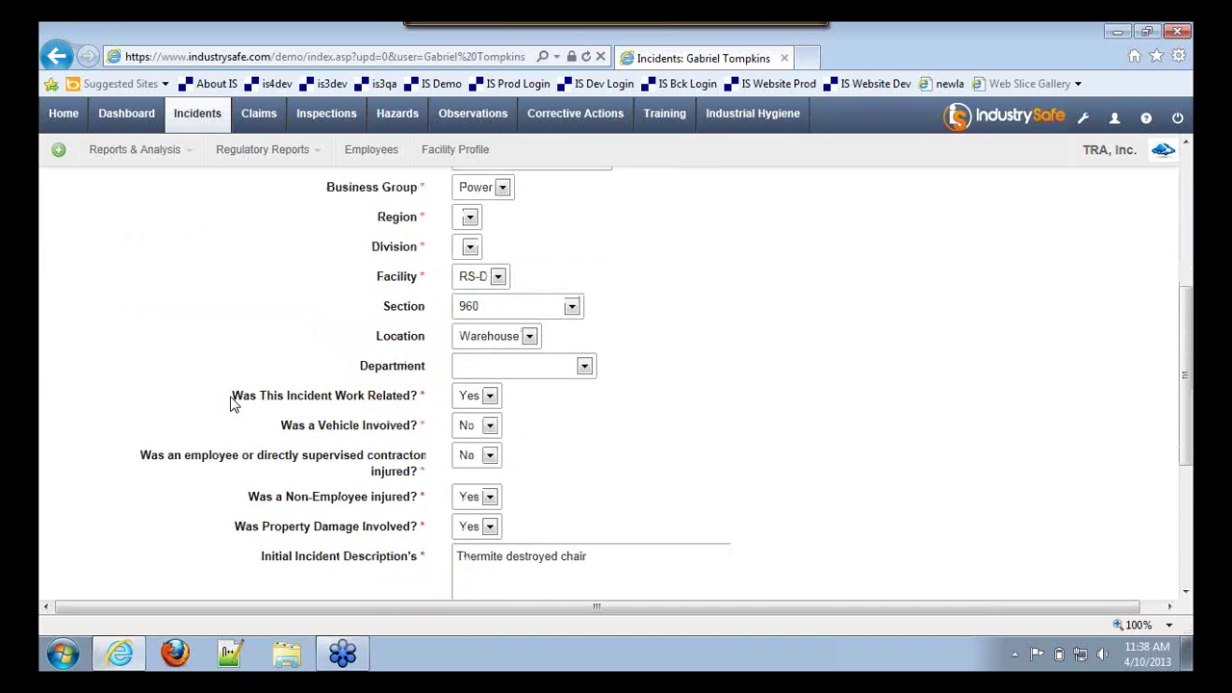
left_click(510, 491)
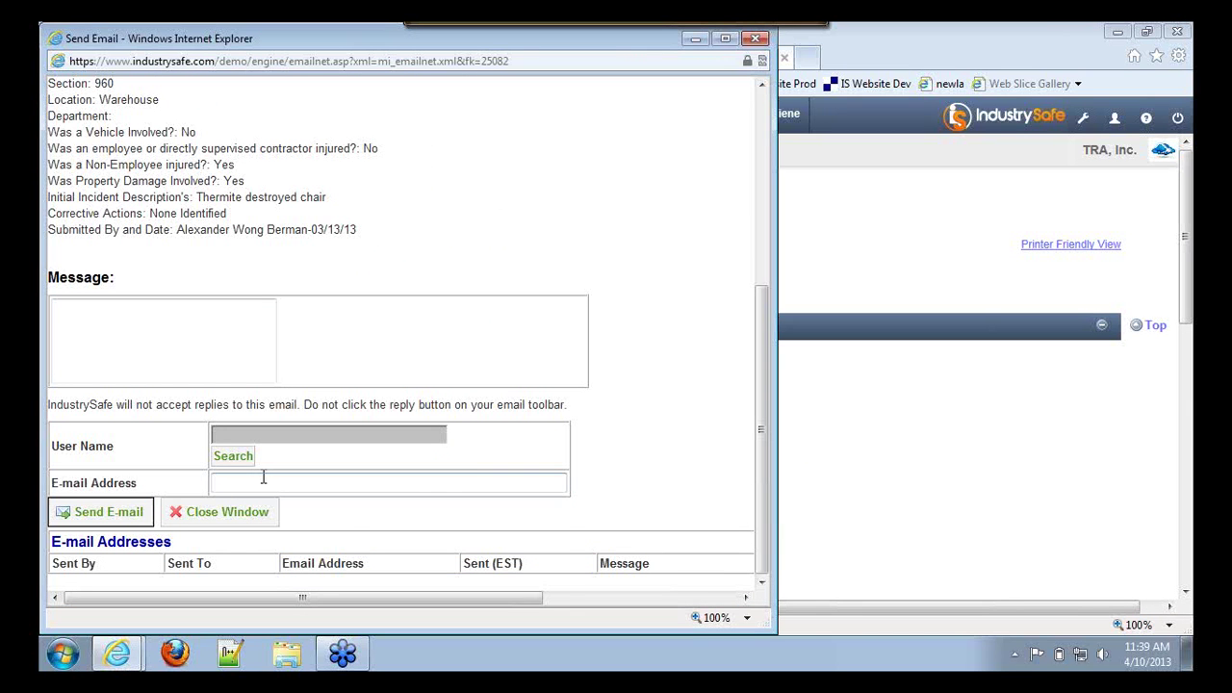
type("gabe")
key("Down")
key("Tab")
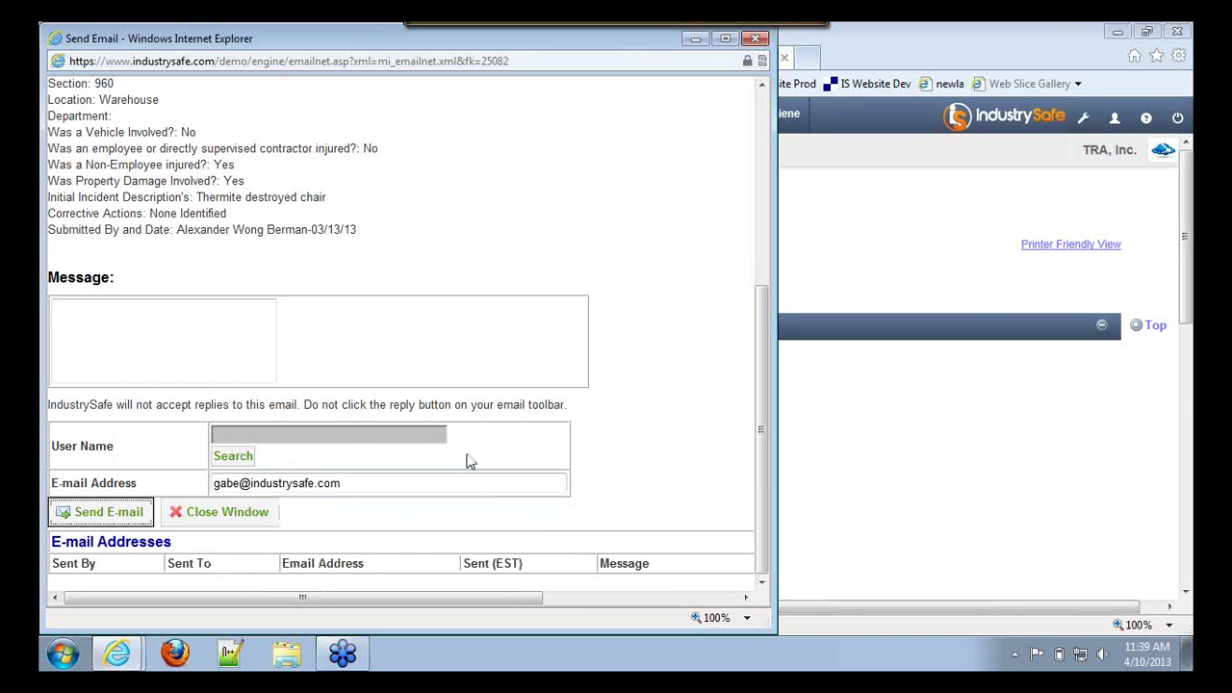
Step: Send the e-mail with the message "this incident report is complete", and close its window after checking the full log entry
left_click(160, 333)
type("this incident report is complete")
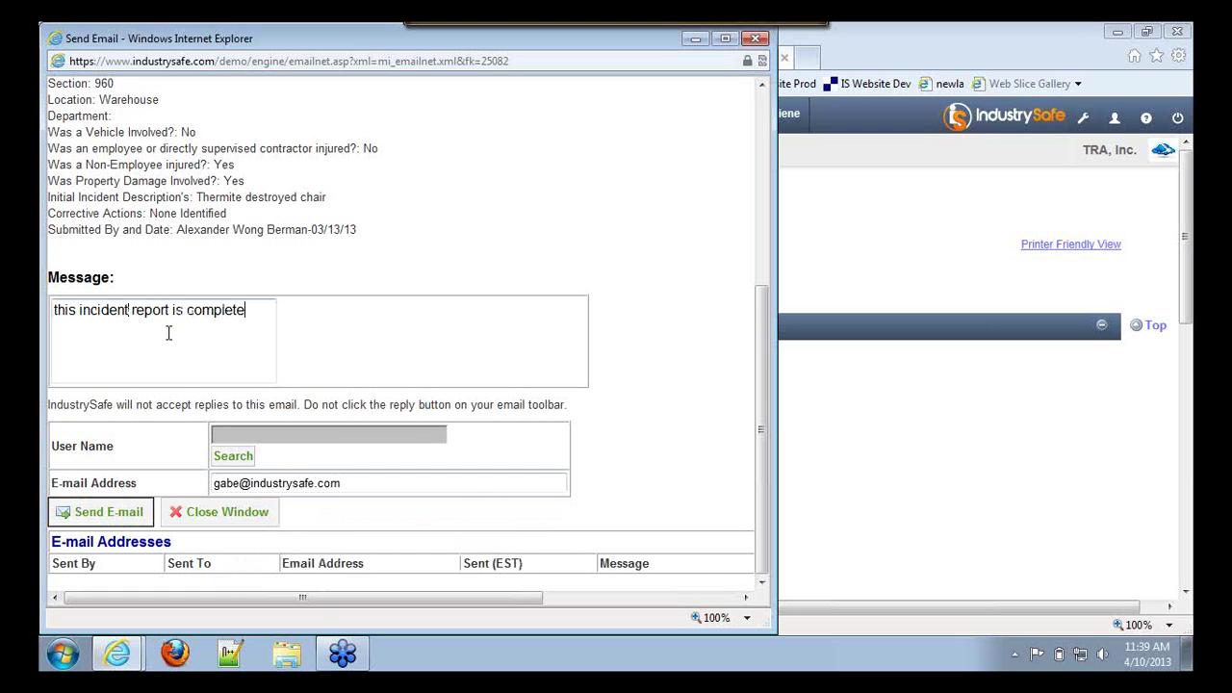
left_click(104, 514)
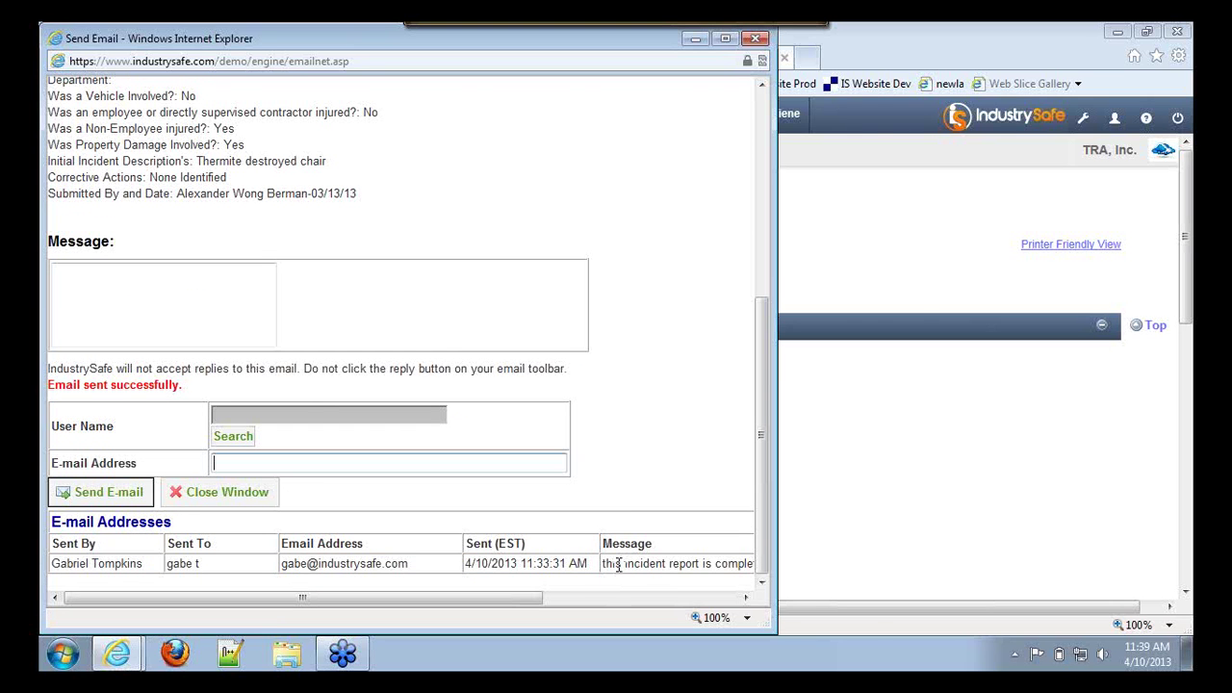
left_click_drag(776, 589, 960, 589)
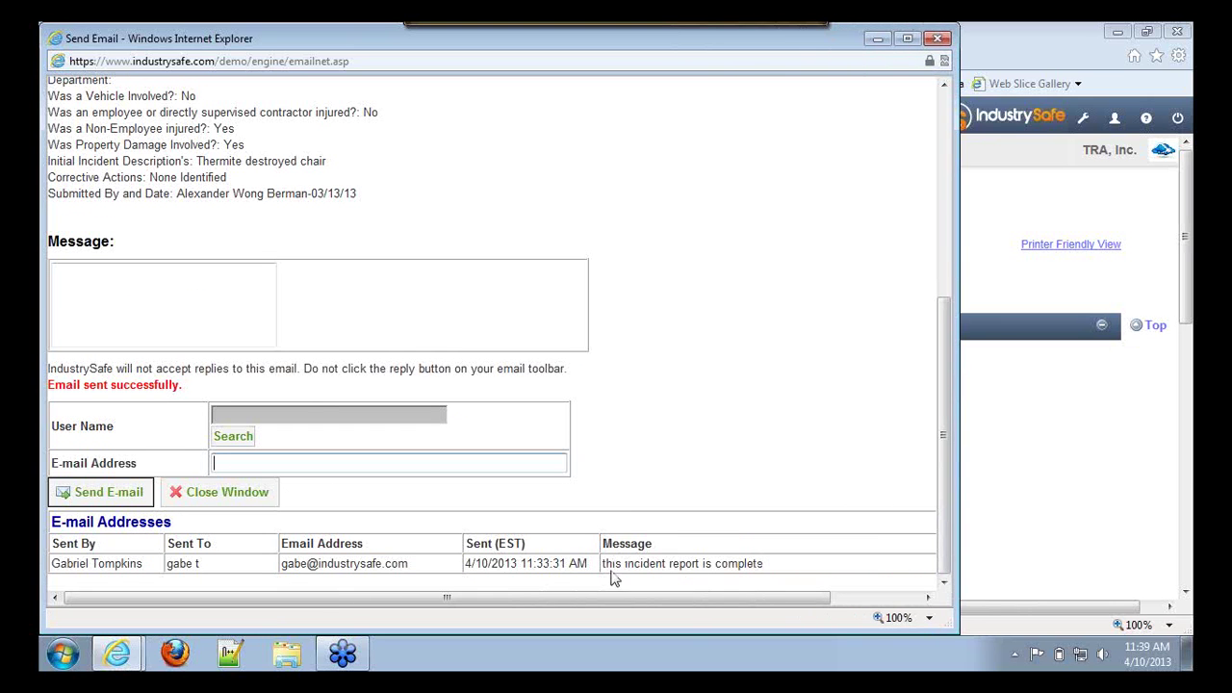
left_click(216, 493)
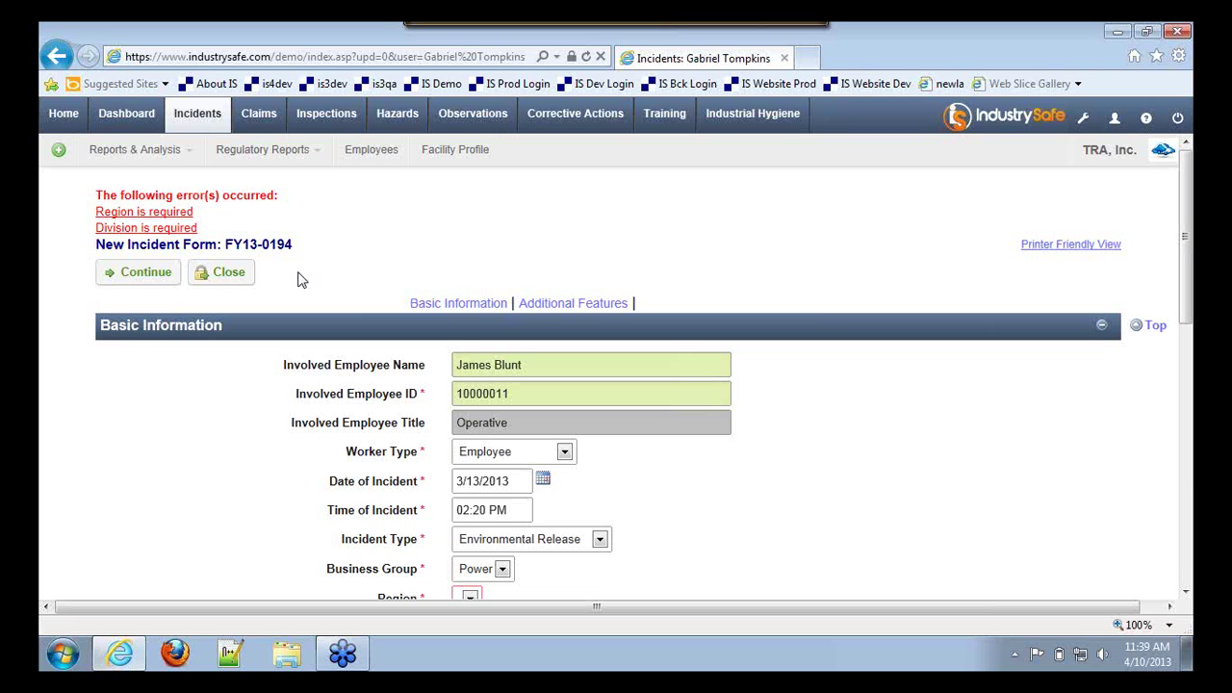
Step: View the Hazards Summary, and create the Claim Payments Log report for all claims as a PDF
left_click(388, 120)
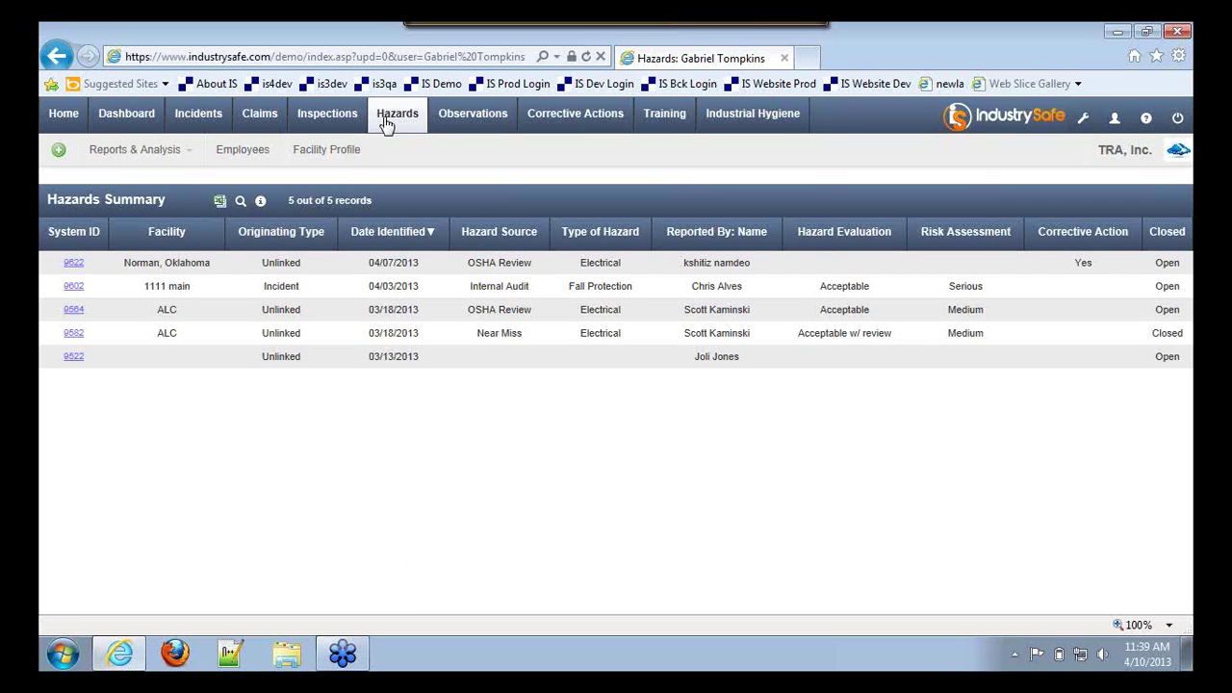
left_click(261, 116)
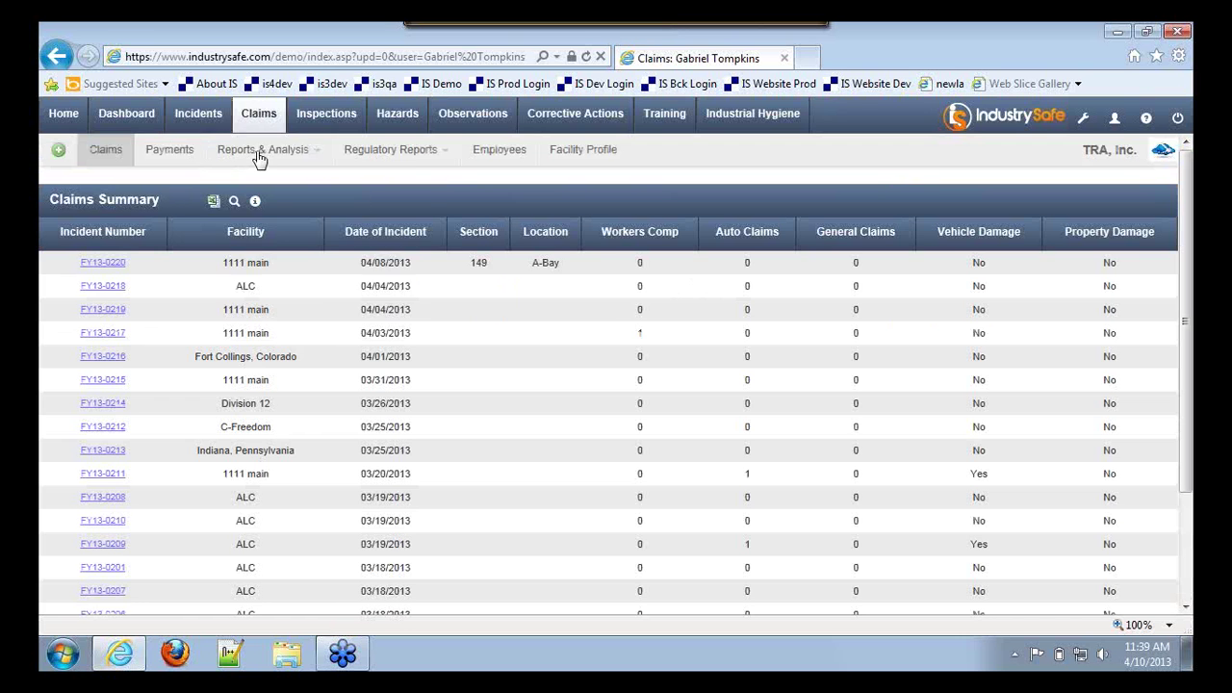
mouse_move(258, 159)
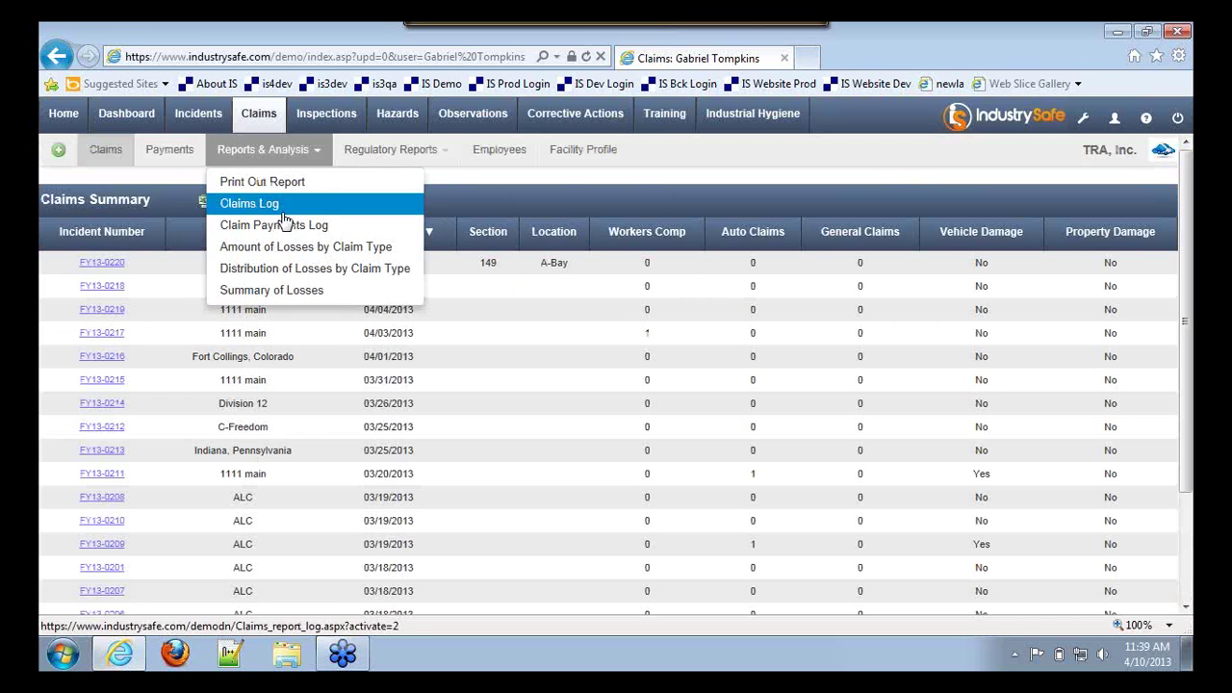
left_click(282, 223)
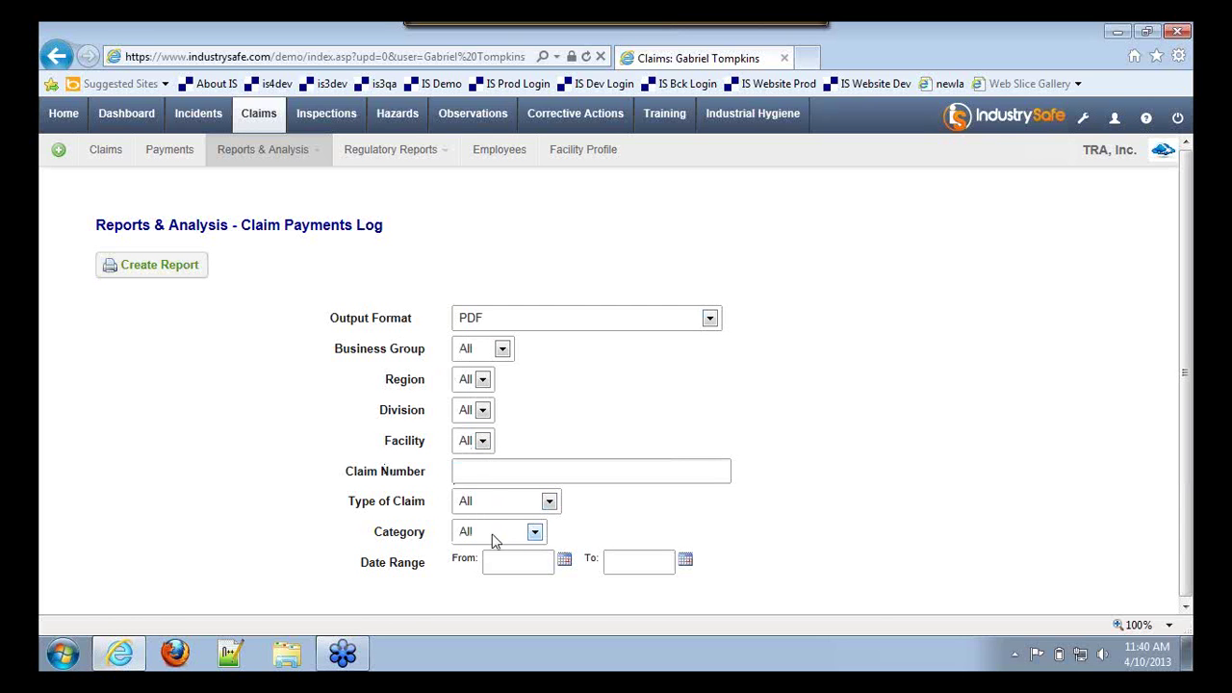
left_click(157, 269)
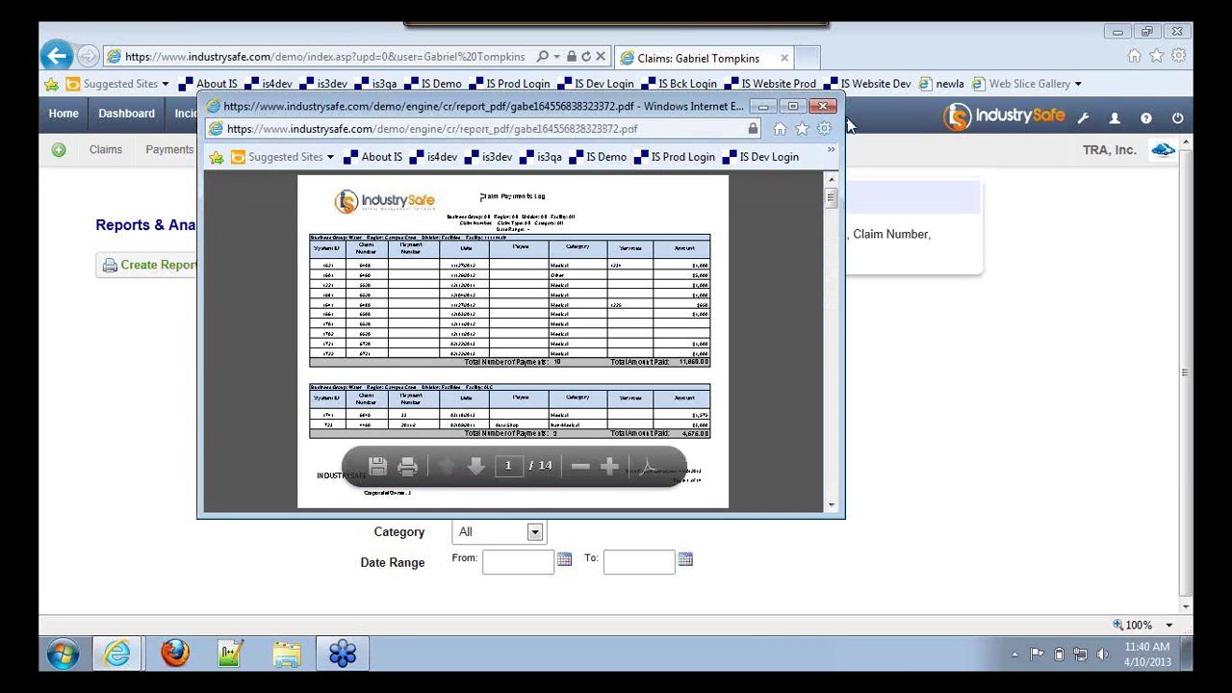
Step: Examine the payment rows and facility totals in the enlarged Claim Payments Log PDF and close the report
left_click(795, 107)
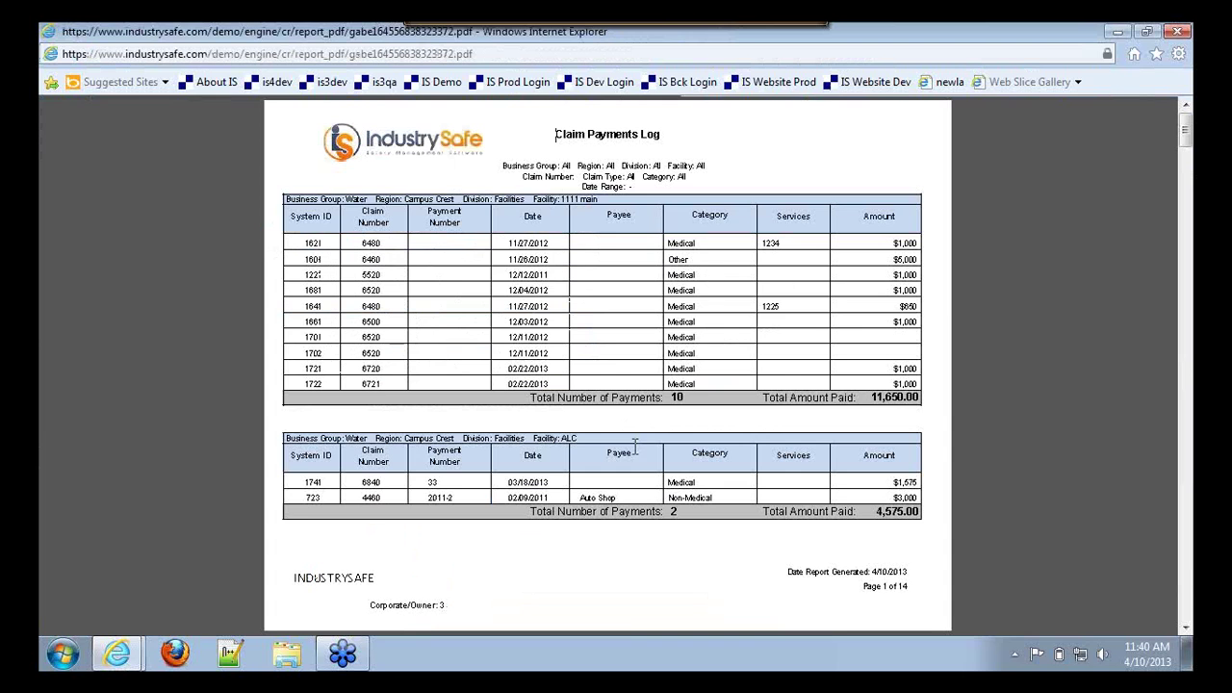
left_click(701, 592)
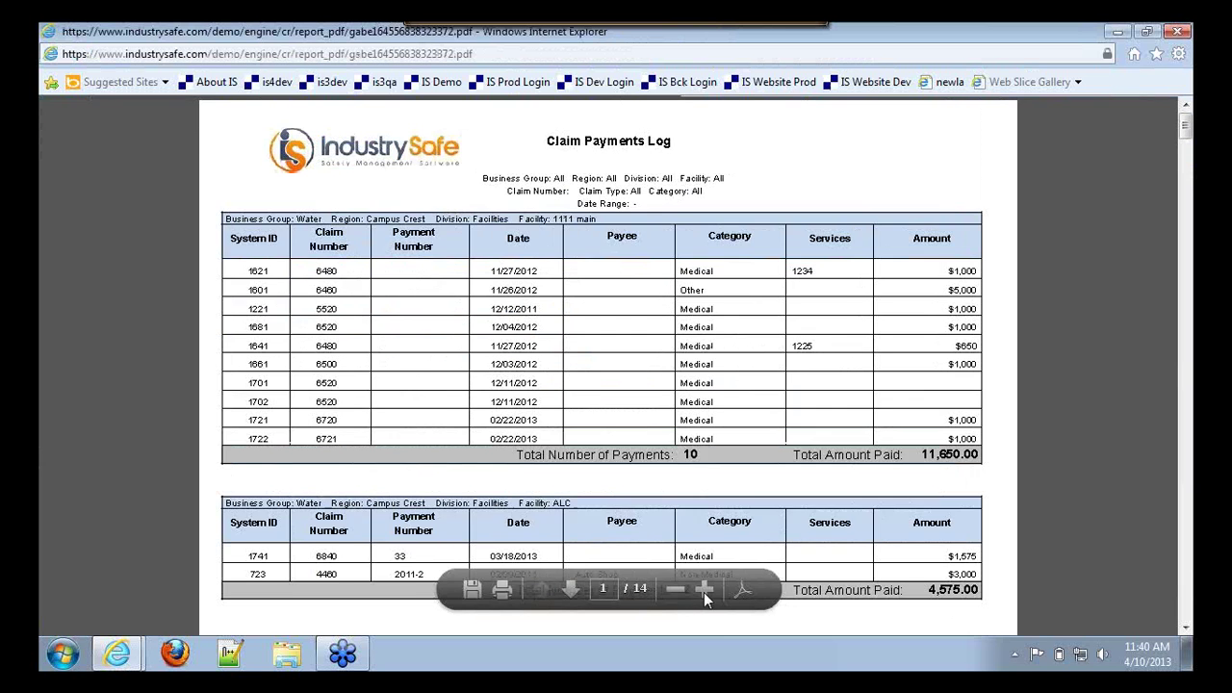
left_click(702, 592)
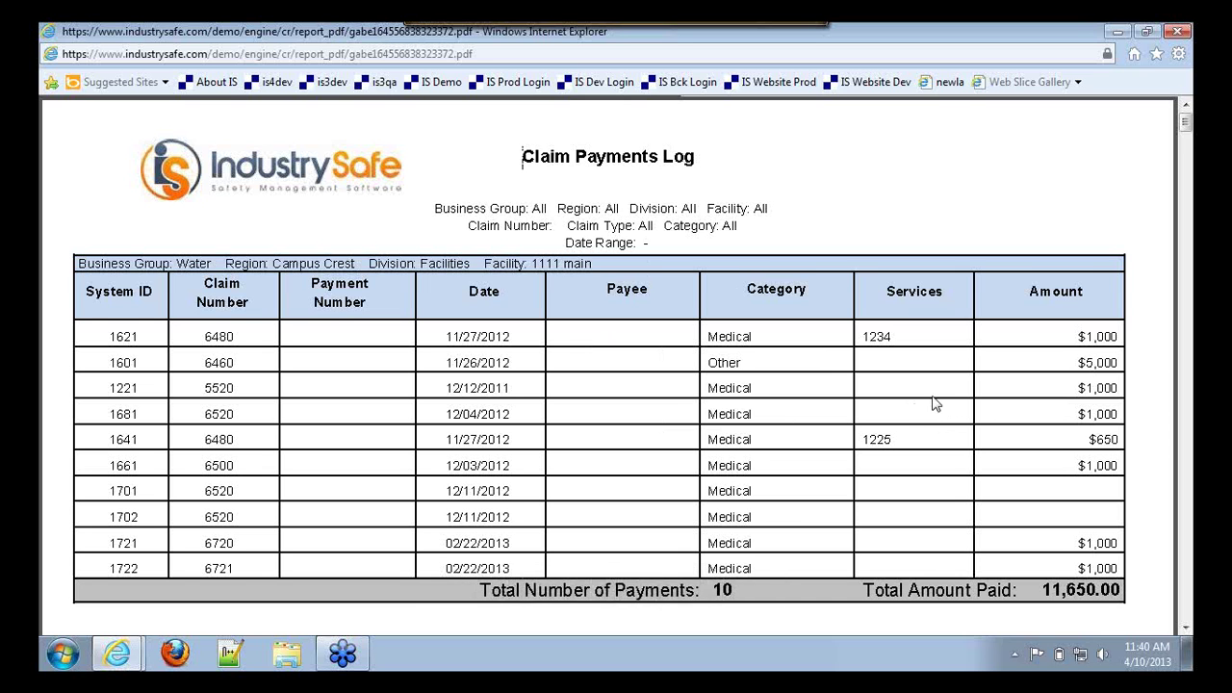
scroll(935, 412, "down", 1)
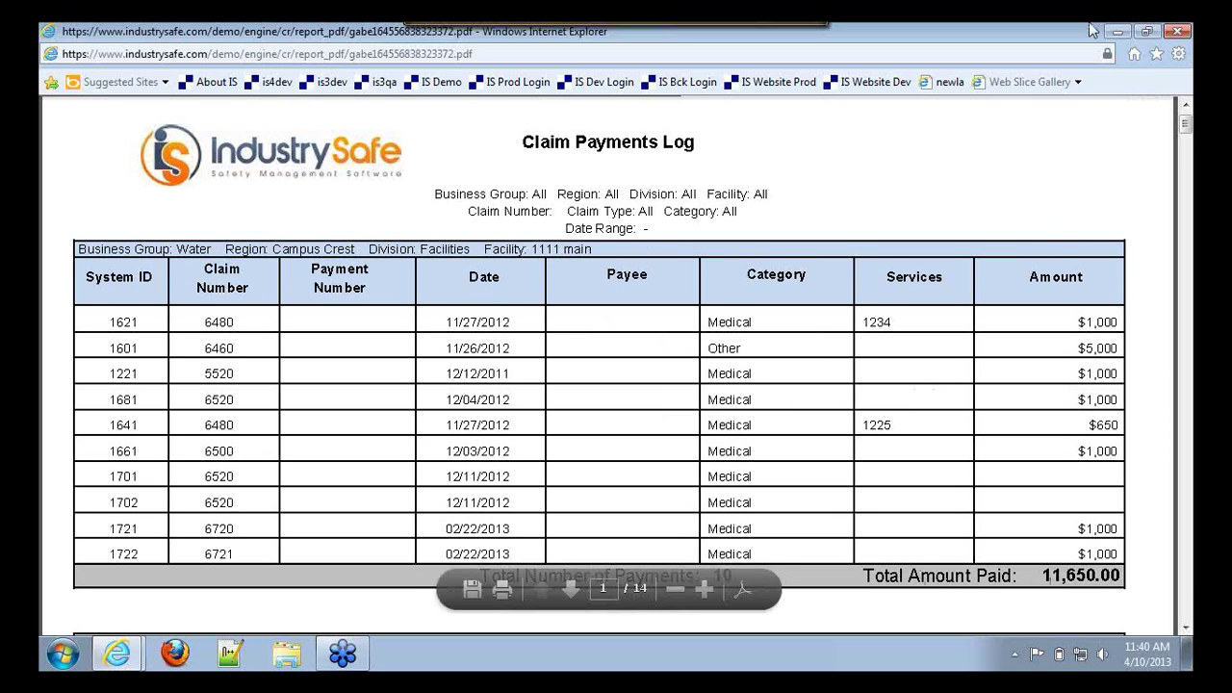
left_click(1182, 34)
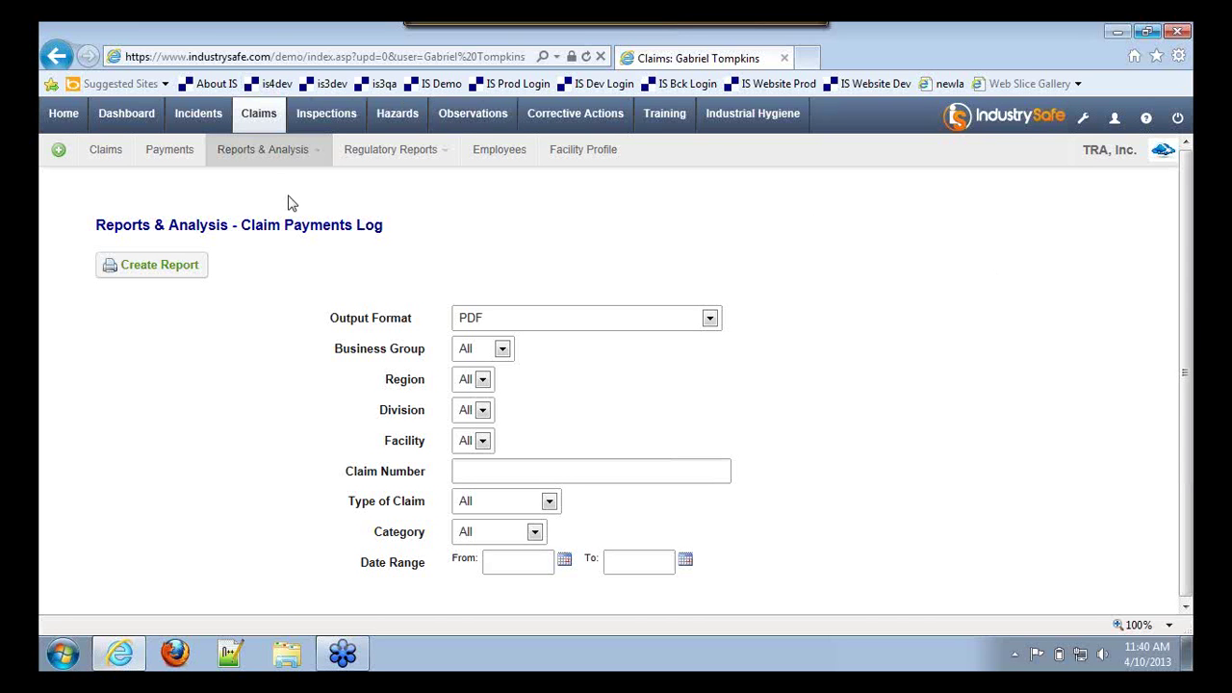
Step: Open the IndustrySafe 5.2 Release Notes from the system setup page, read through the new features and close them
left_click(1082, 121)
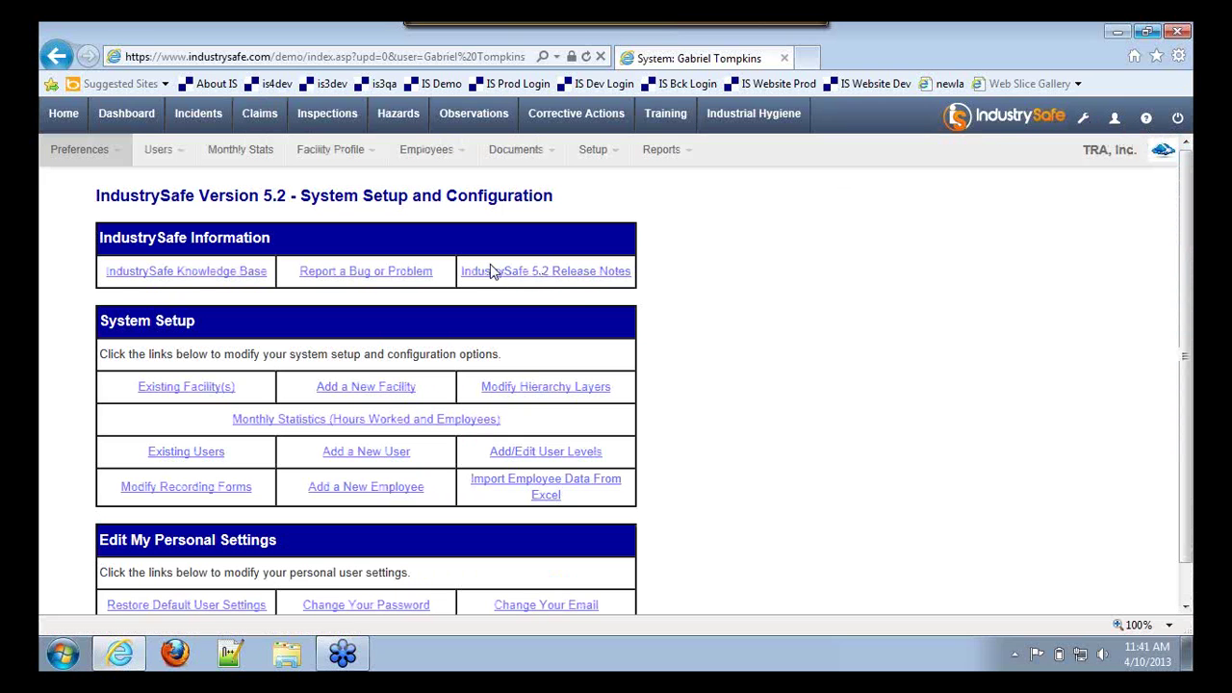
left_click(545, 272)
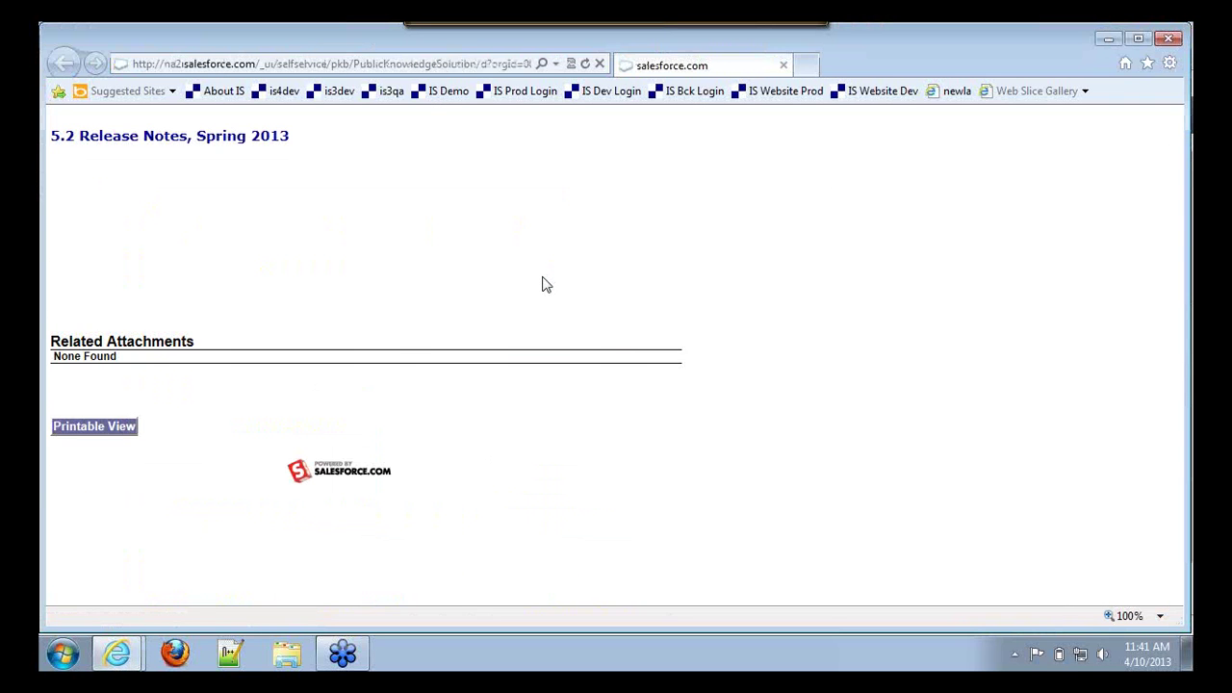
scroll(193, 460, "down", 1)
scroll(192, 460, "down", 5)
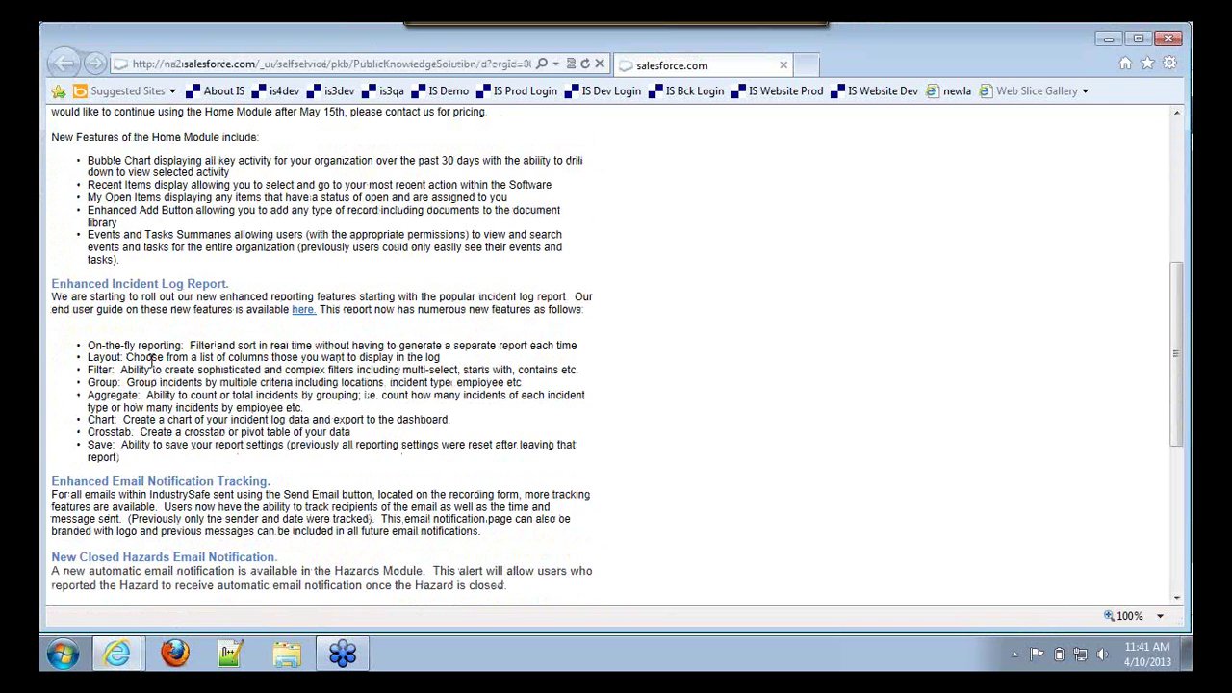
scroll(152, 361, "down", 5)
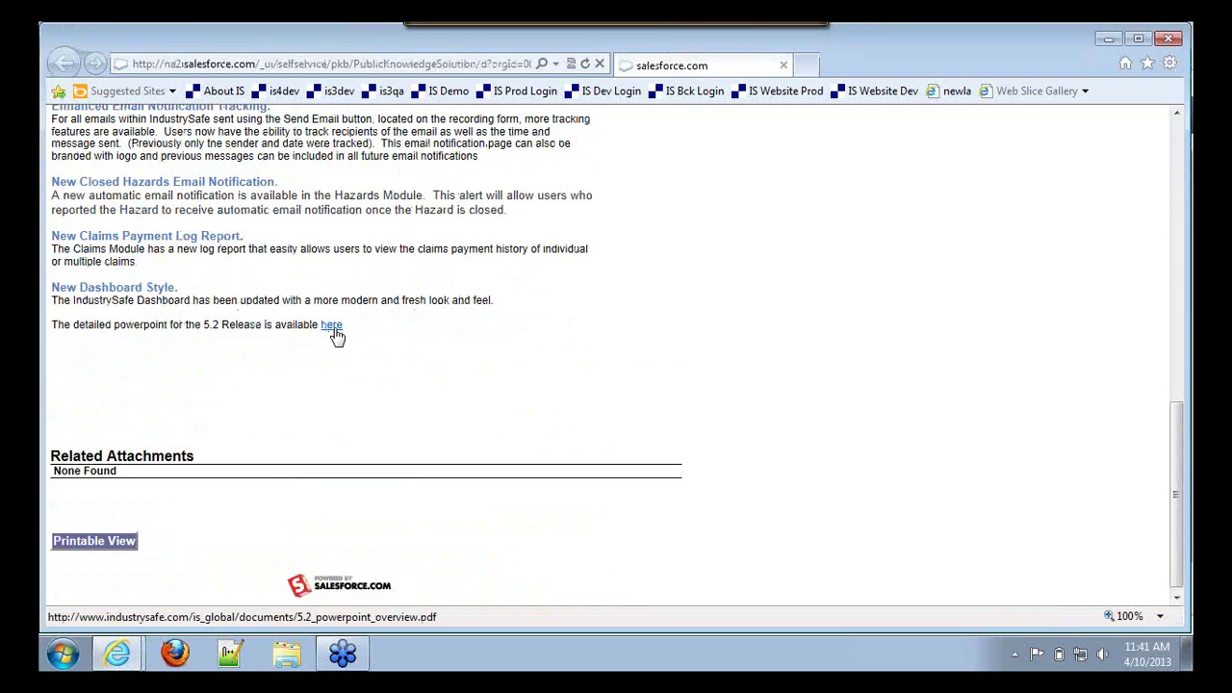
scroll(336, 334, "up", 10)
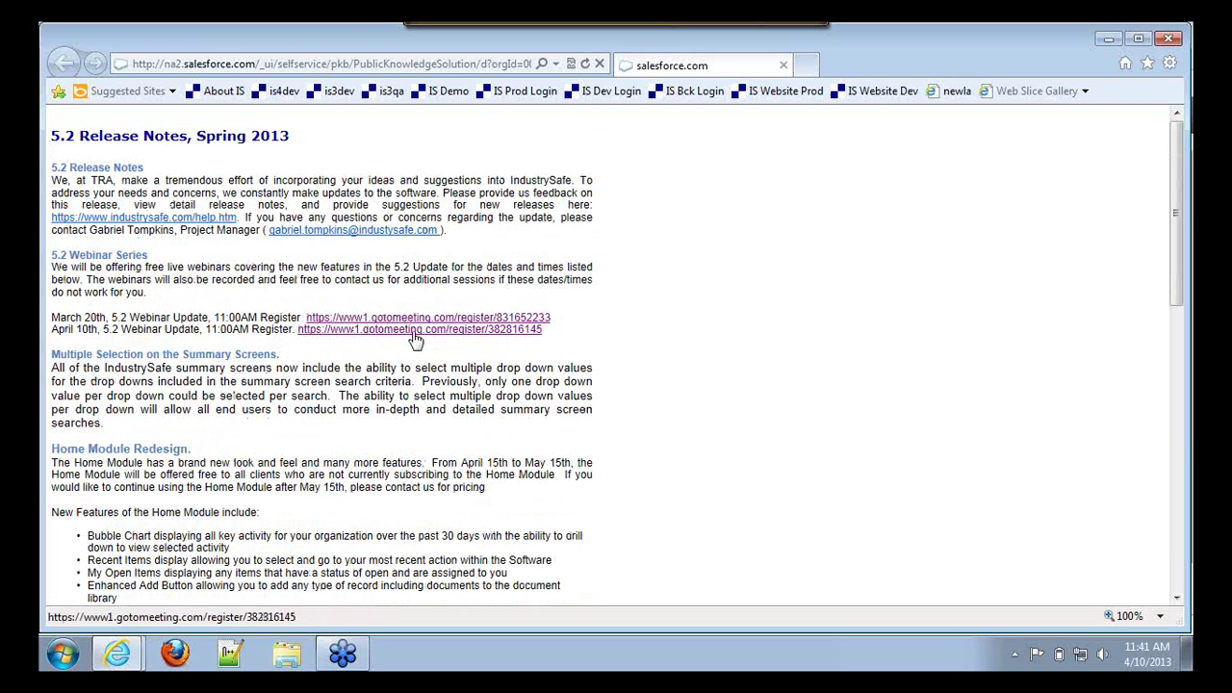
left_click(1166, 39)
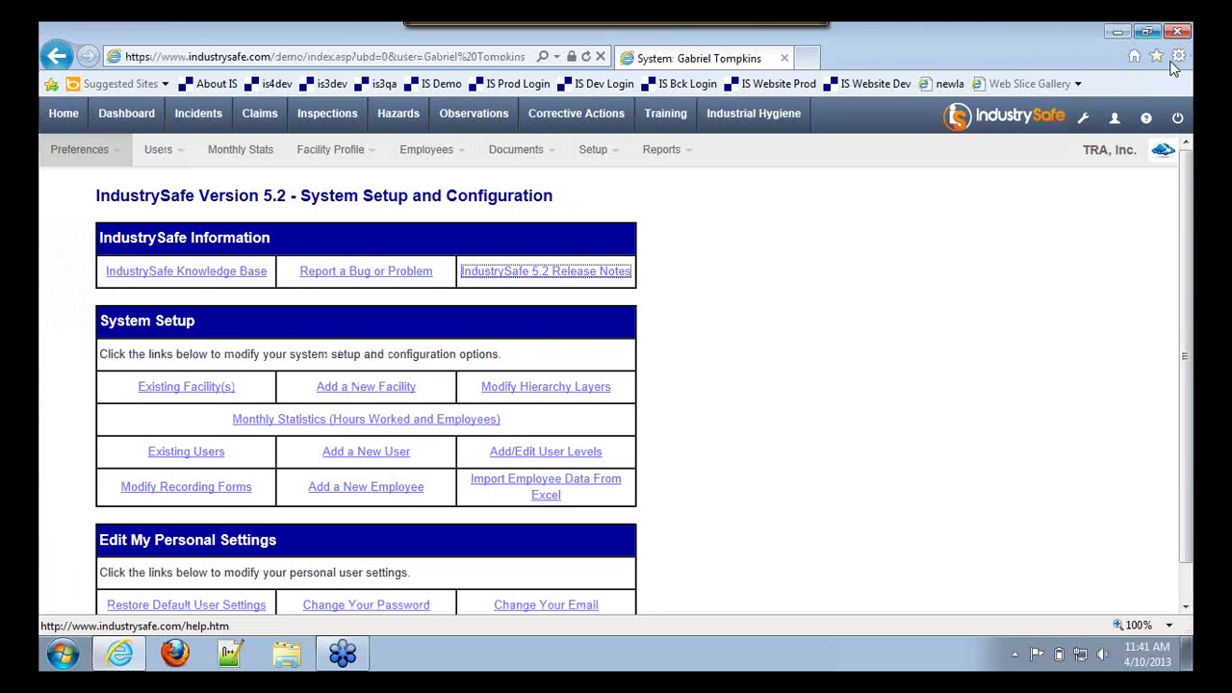
Step: Open the IndustrySafe Support page to view the support contacts and help resources
left_click(1185, 162)
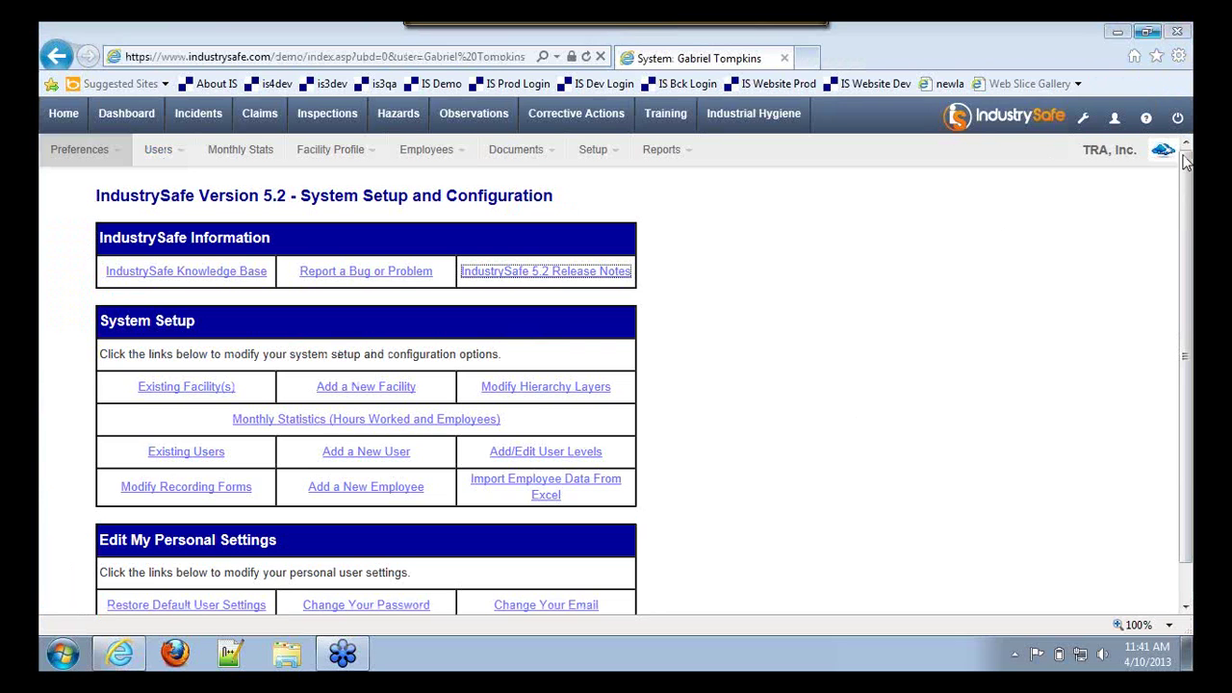
left_click(986, 414)
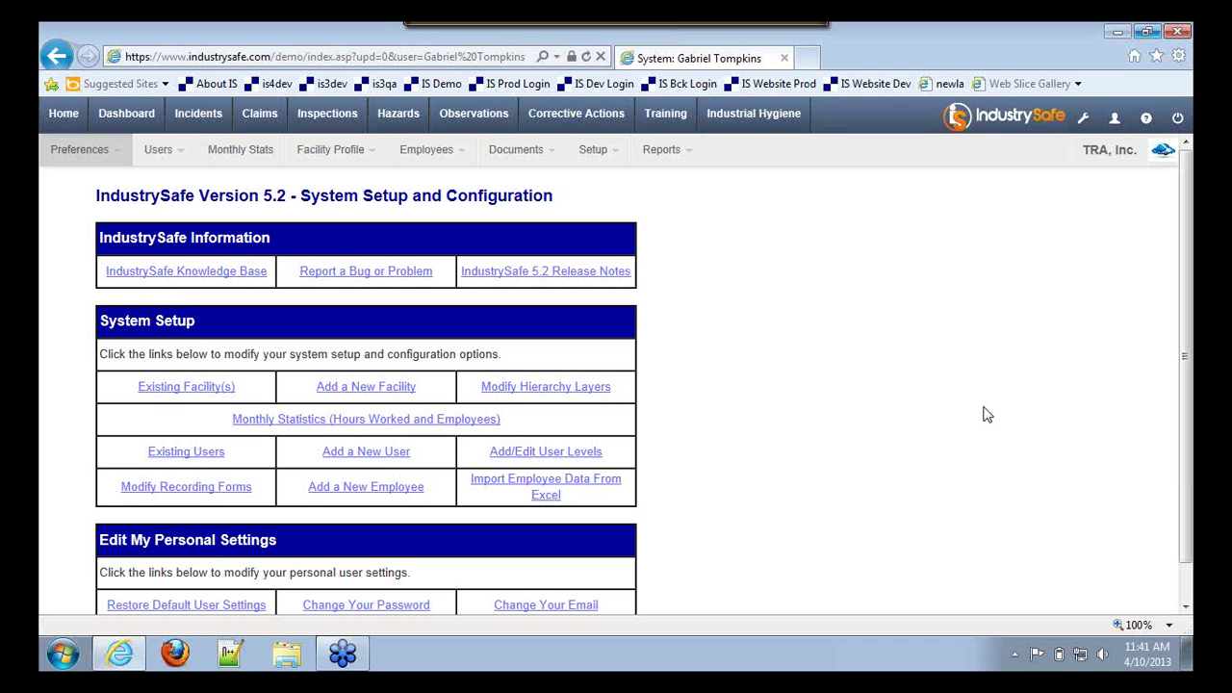
left_click(1147, 121)
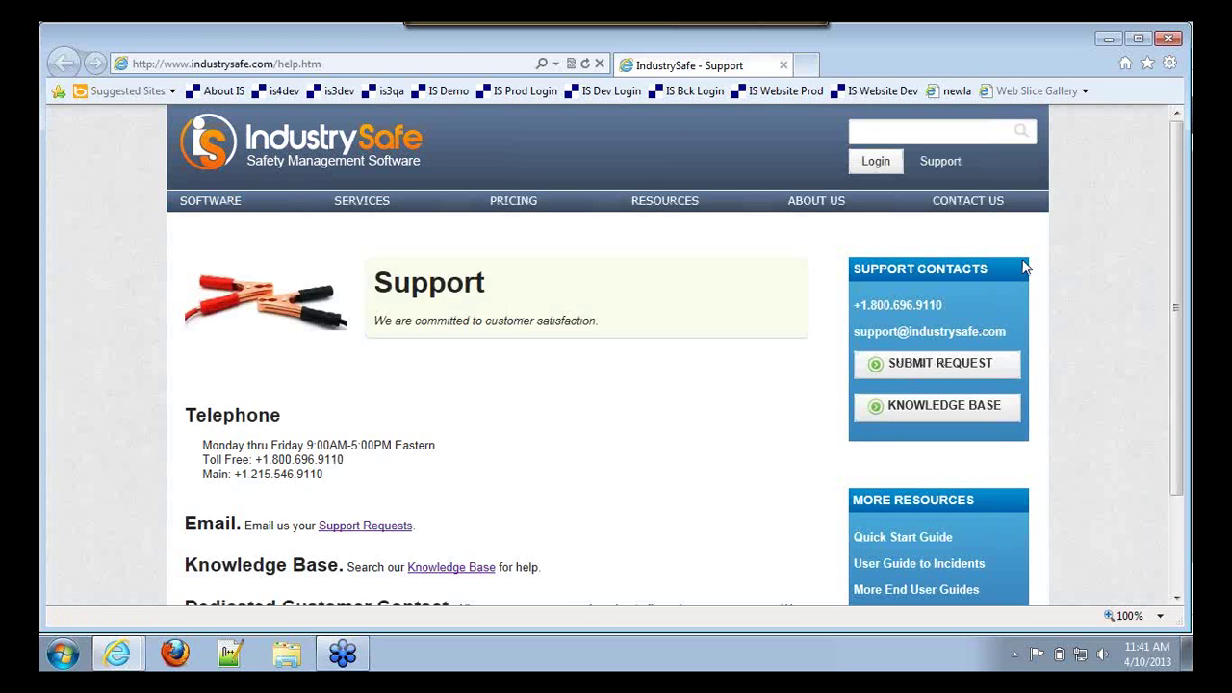
left_click(1164, 167)
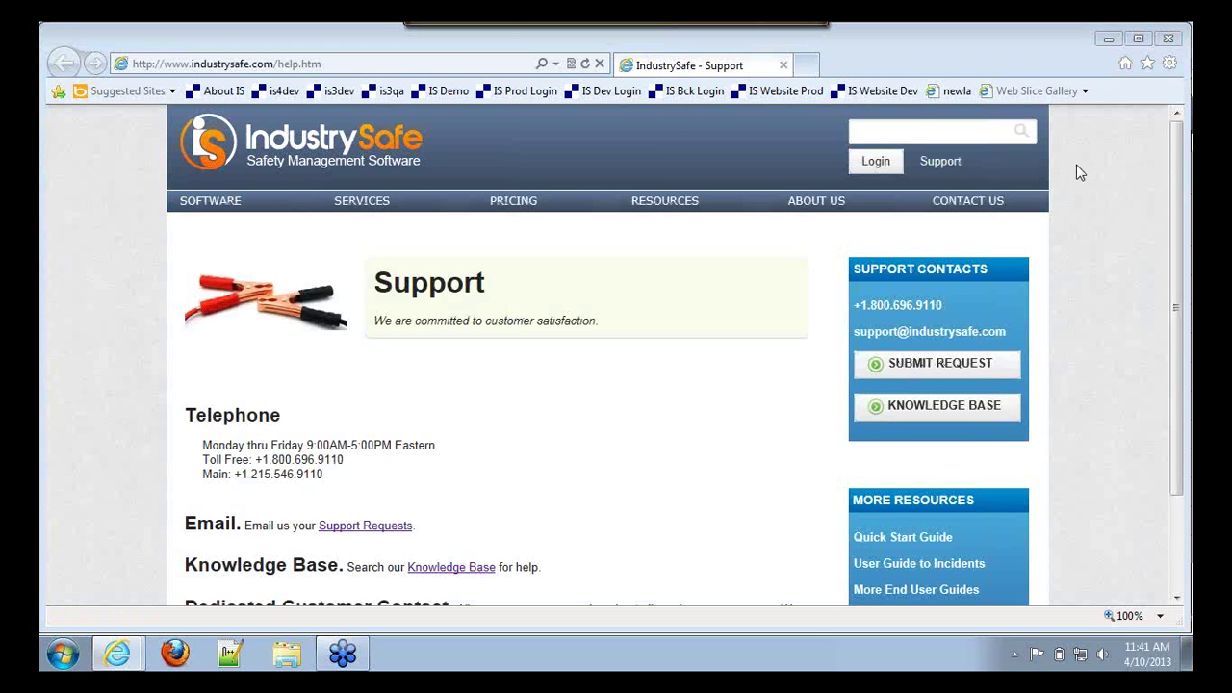